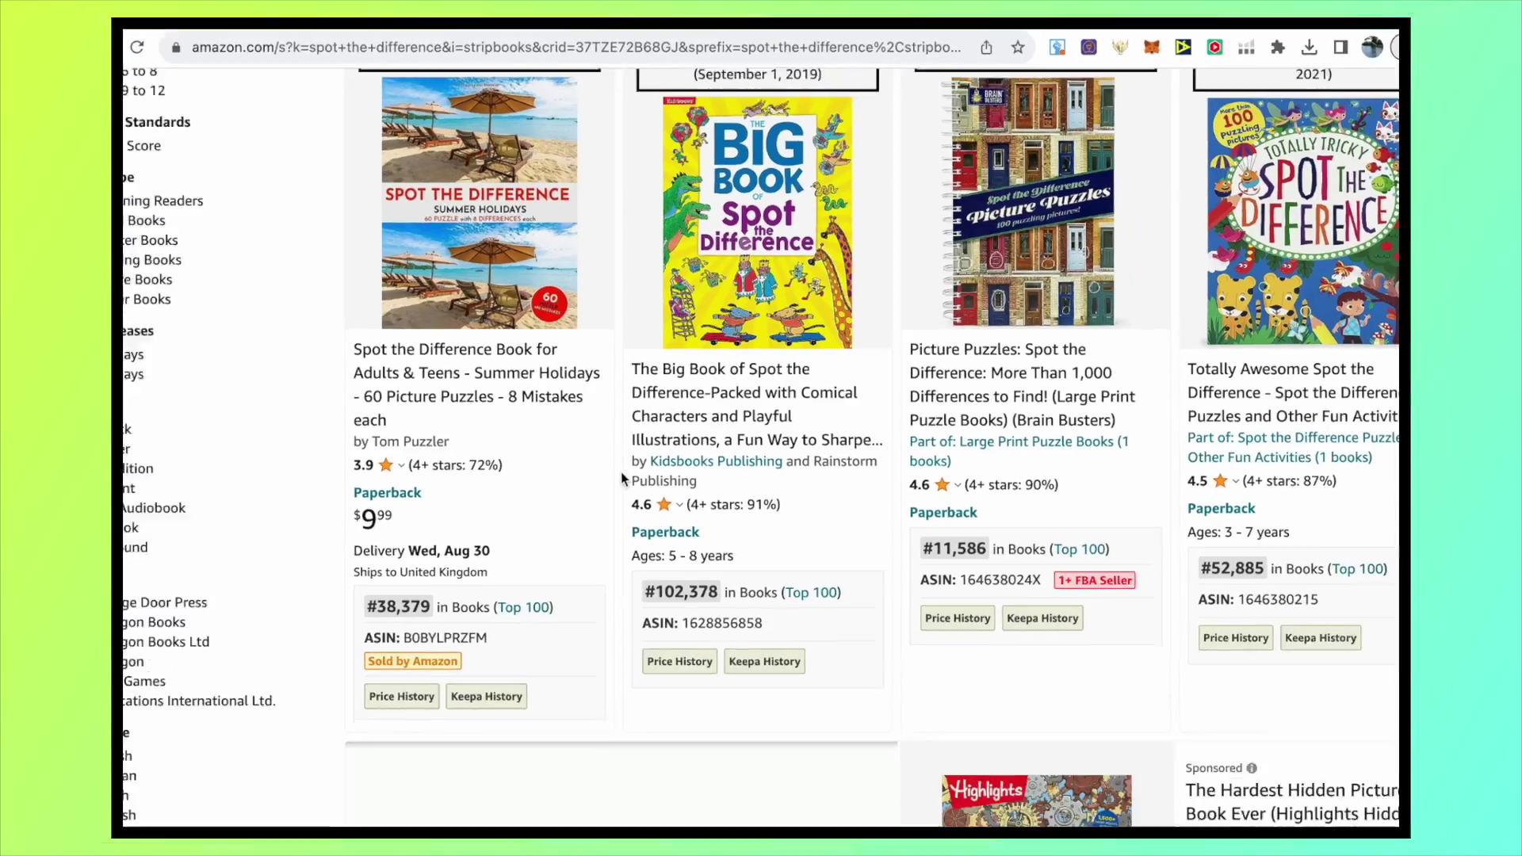
Scroll through the 'spot the difference' Books results, then bring up the search bar's suggestions.
{"action": "scroll", "coordinate": [621, 473], "scroll_direction": "down", "scroll_amount": 8}
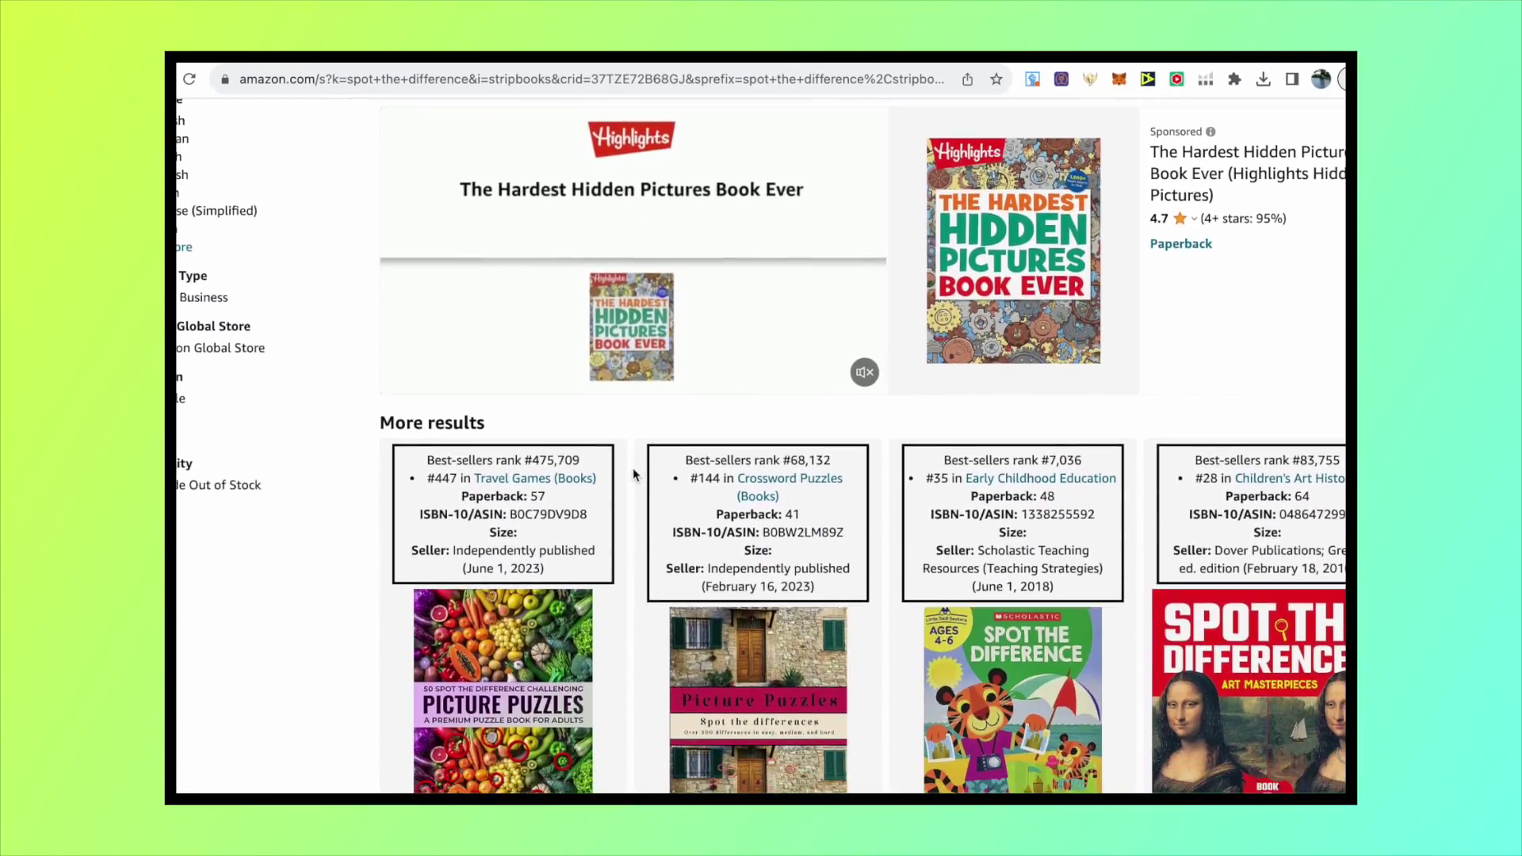
{"action": "scroll", "coordinate": [633, 467], "scroll_direction": "down", "scroll_amount": 2}
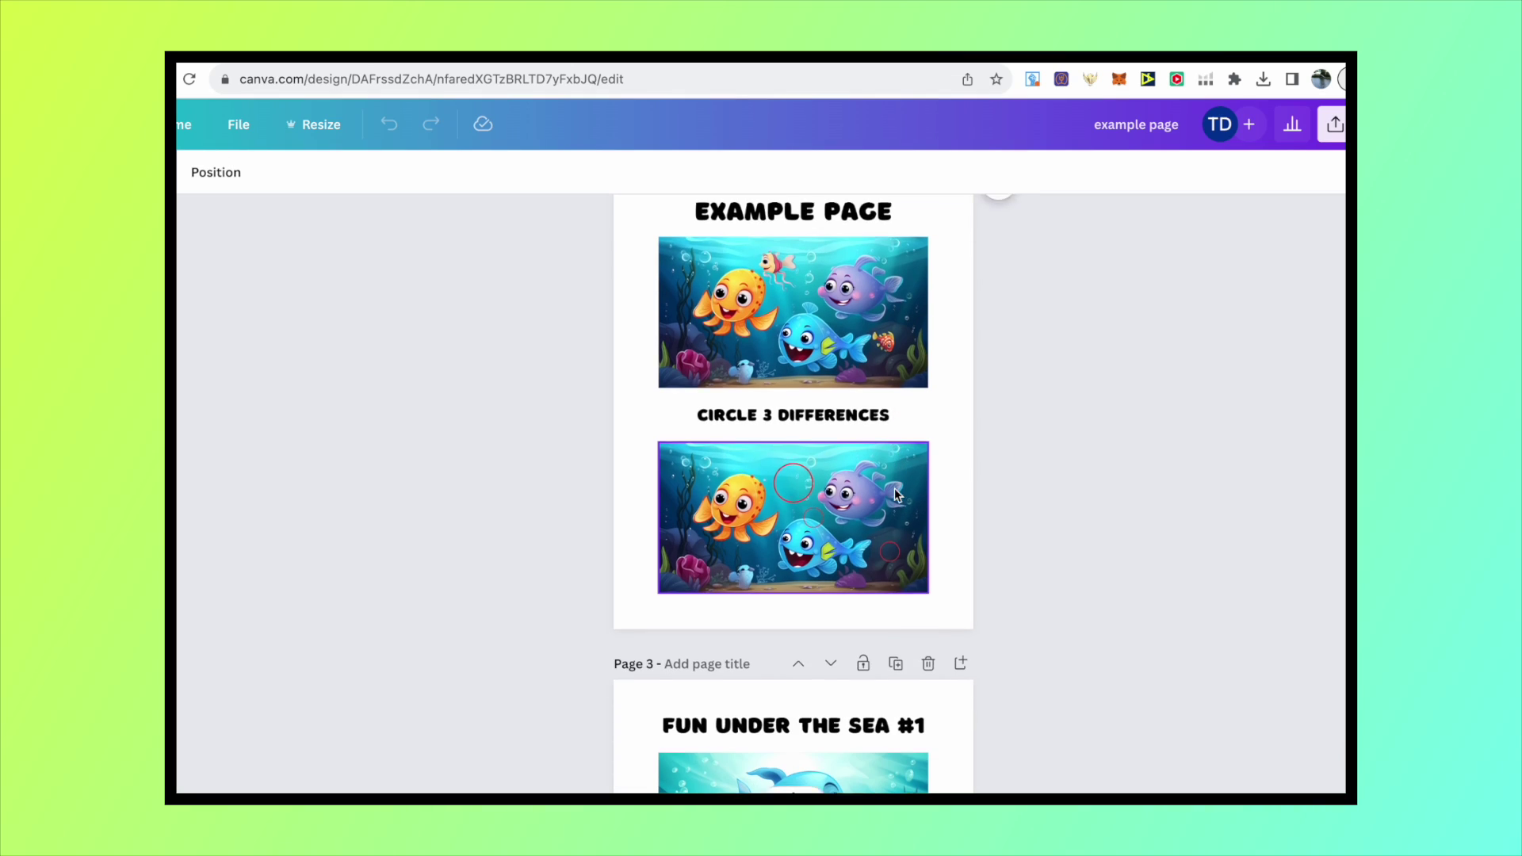
{"action": "scroll", "coordinate": [894, 487], "scroll_direction": "down", "scroll_amount": 1}
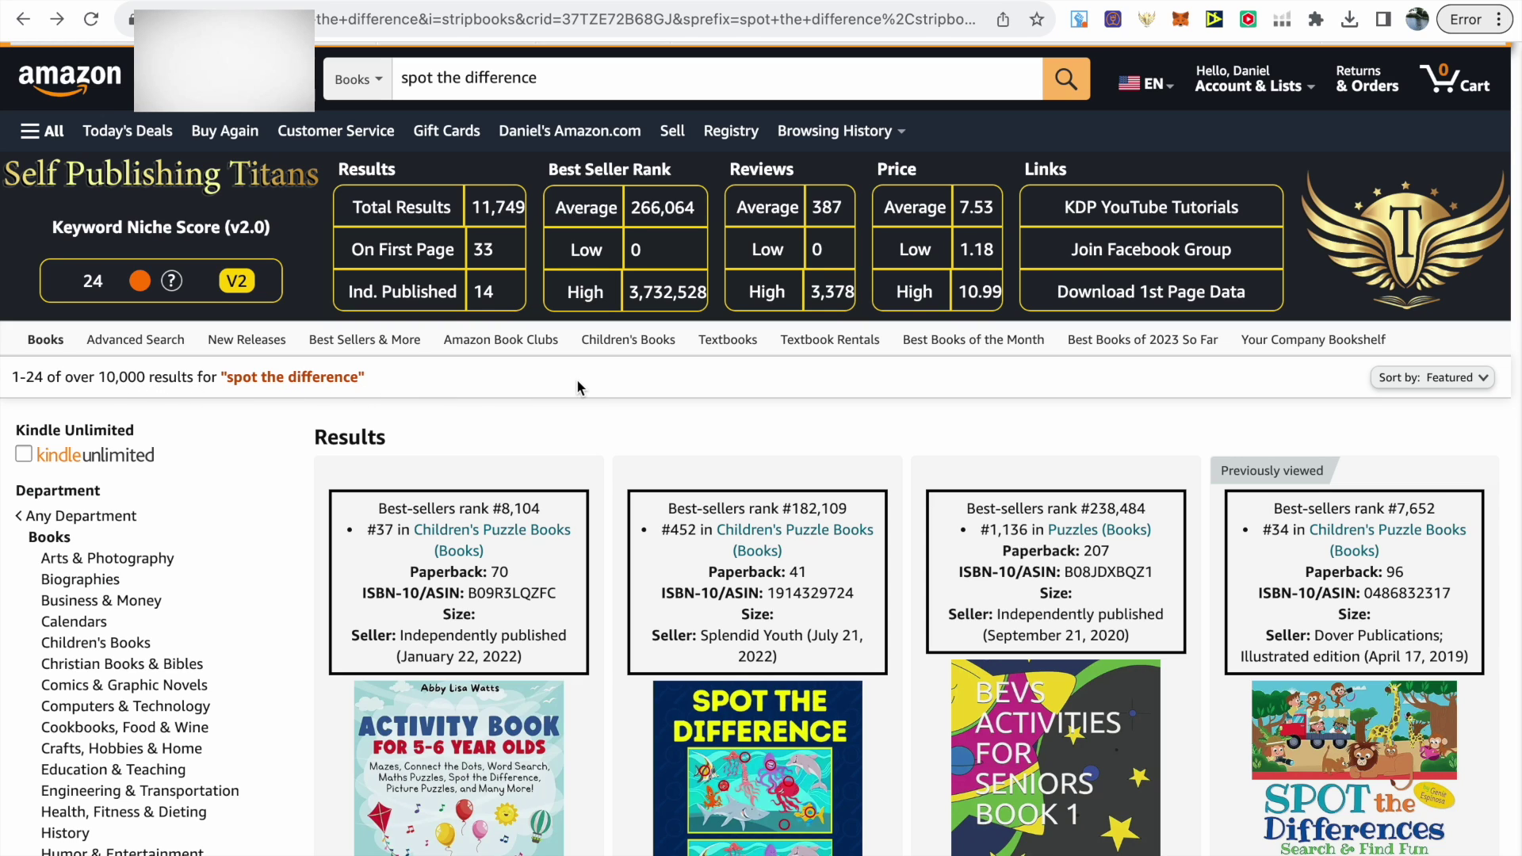
{"action": "left_click", "coordinate": [571, 78]}
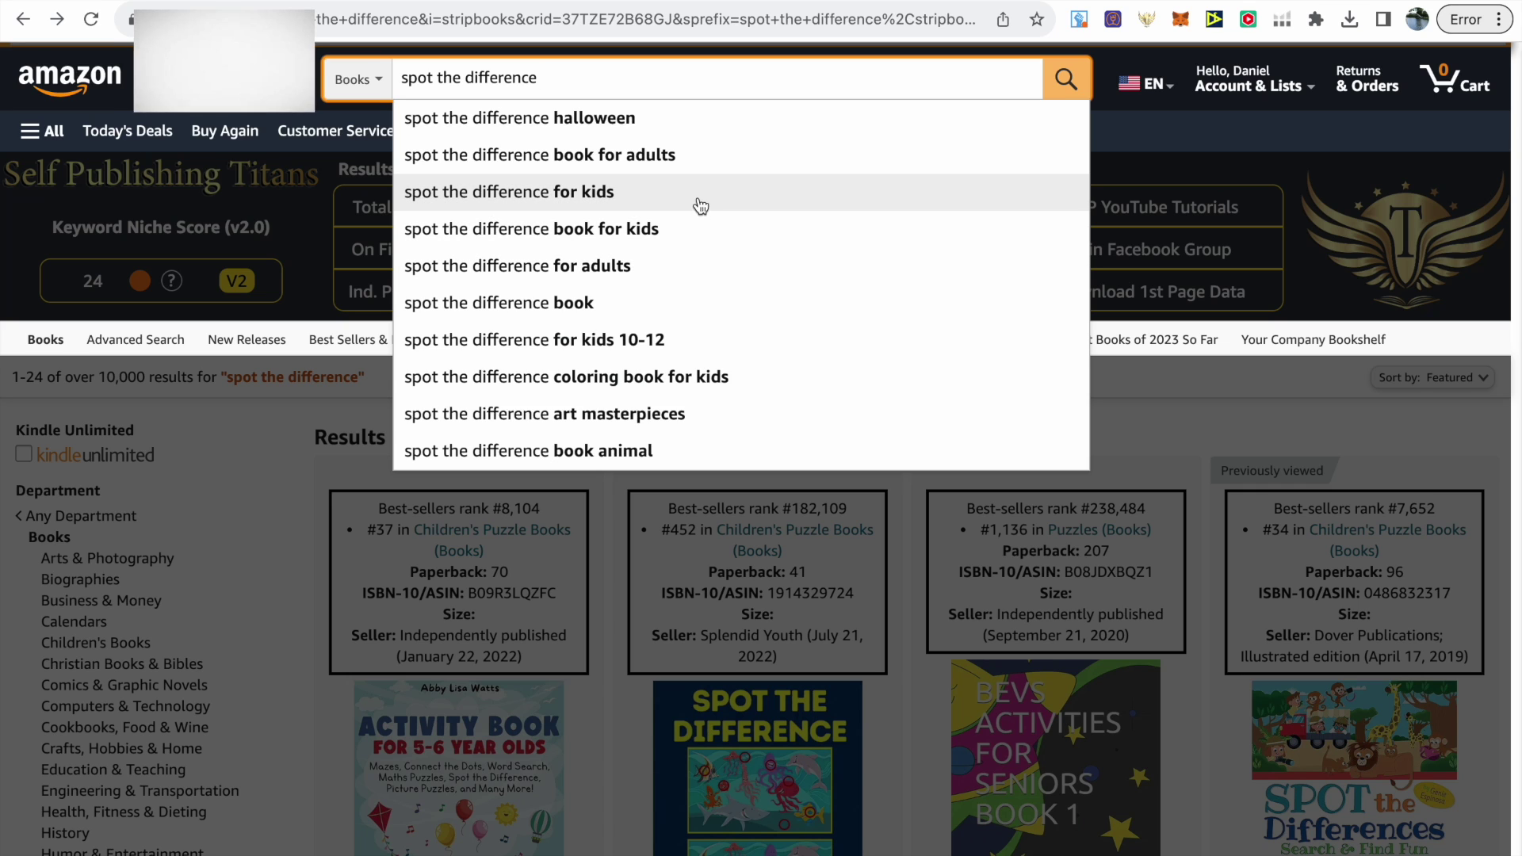
{"action": "type", "text": "a"}
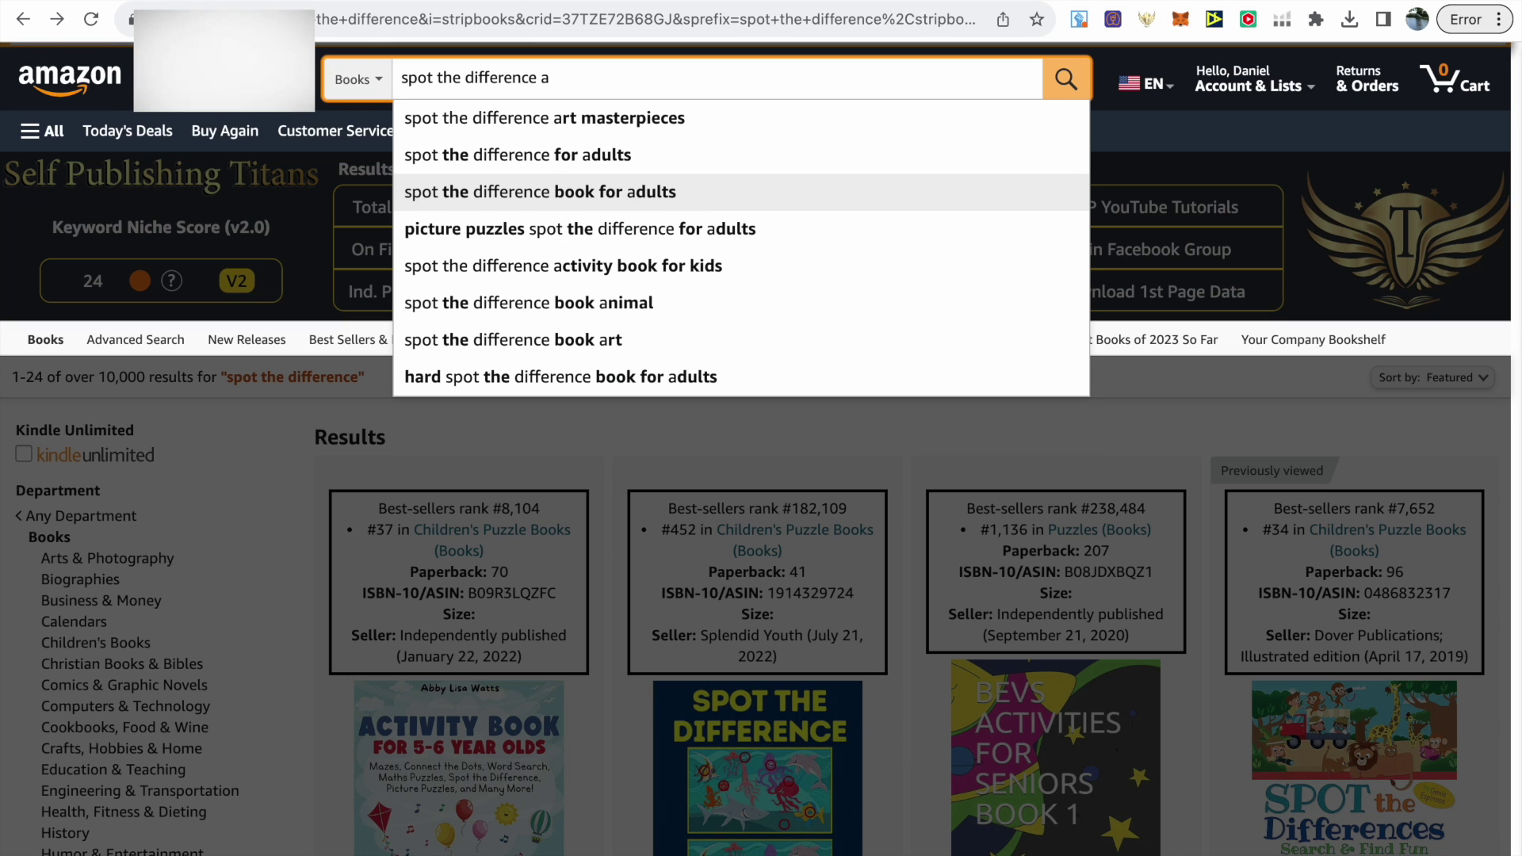
{"action": "key", "text": "BackSpace"}
{"action": "type", "text": "b"}
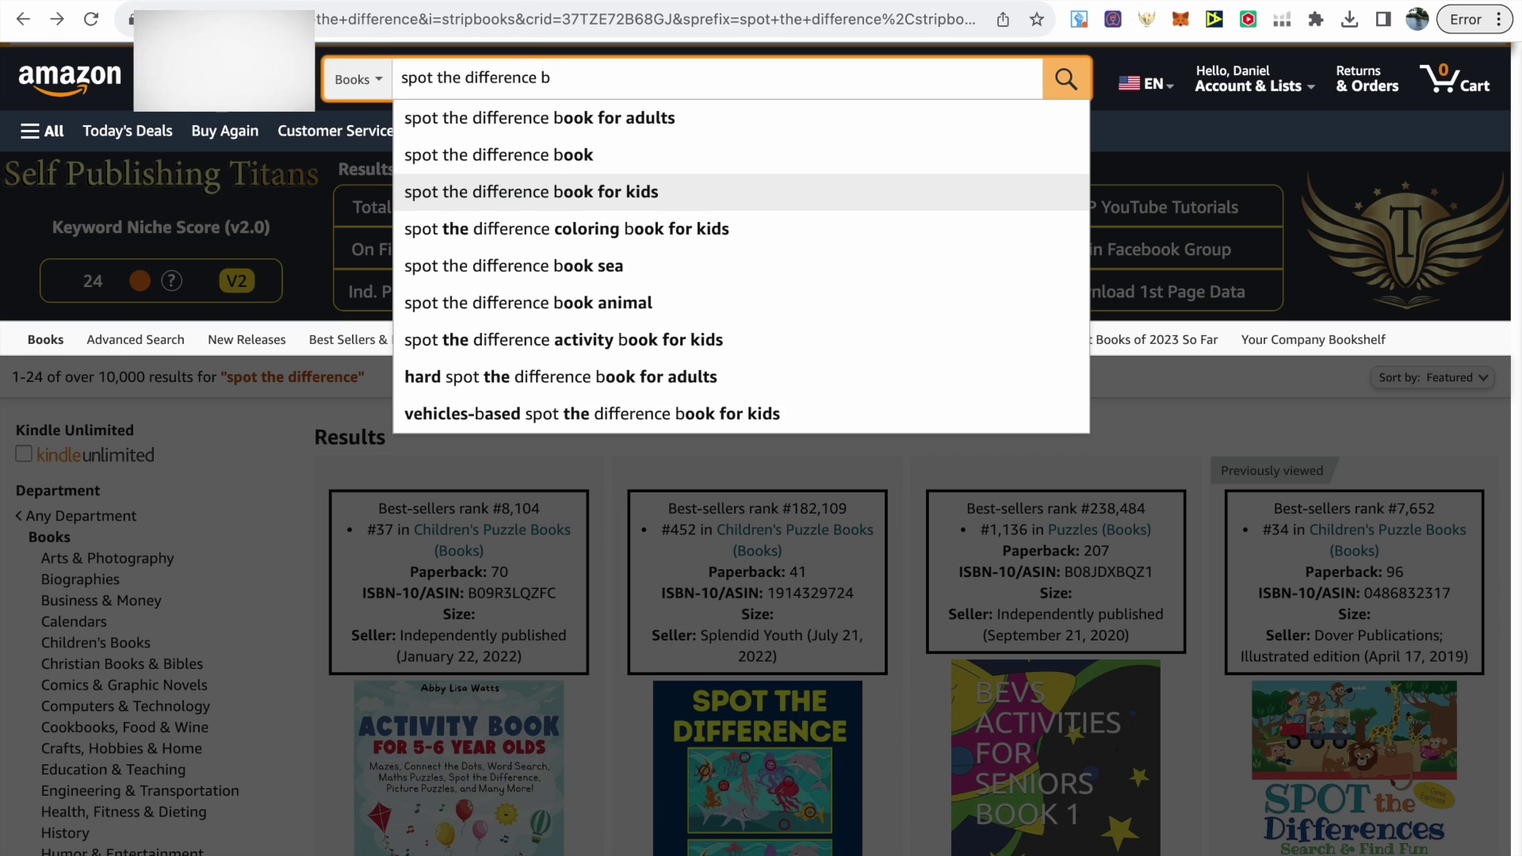
{"action": "key", "text": "BackSpace"}
{"action": "type", "text": "c"}
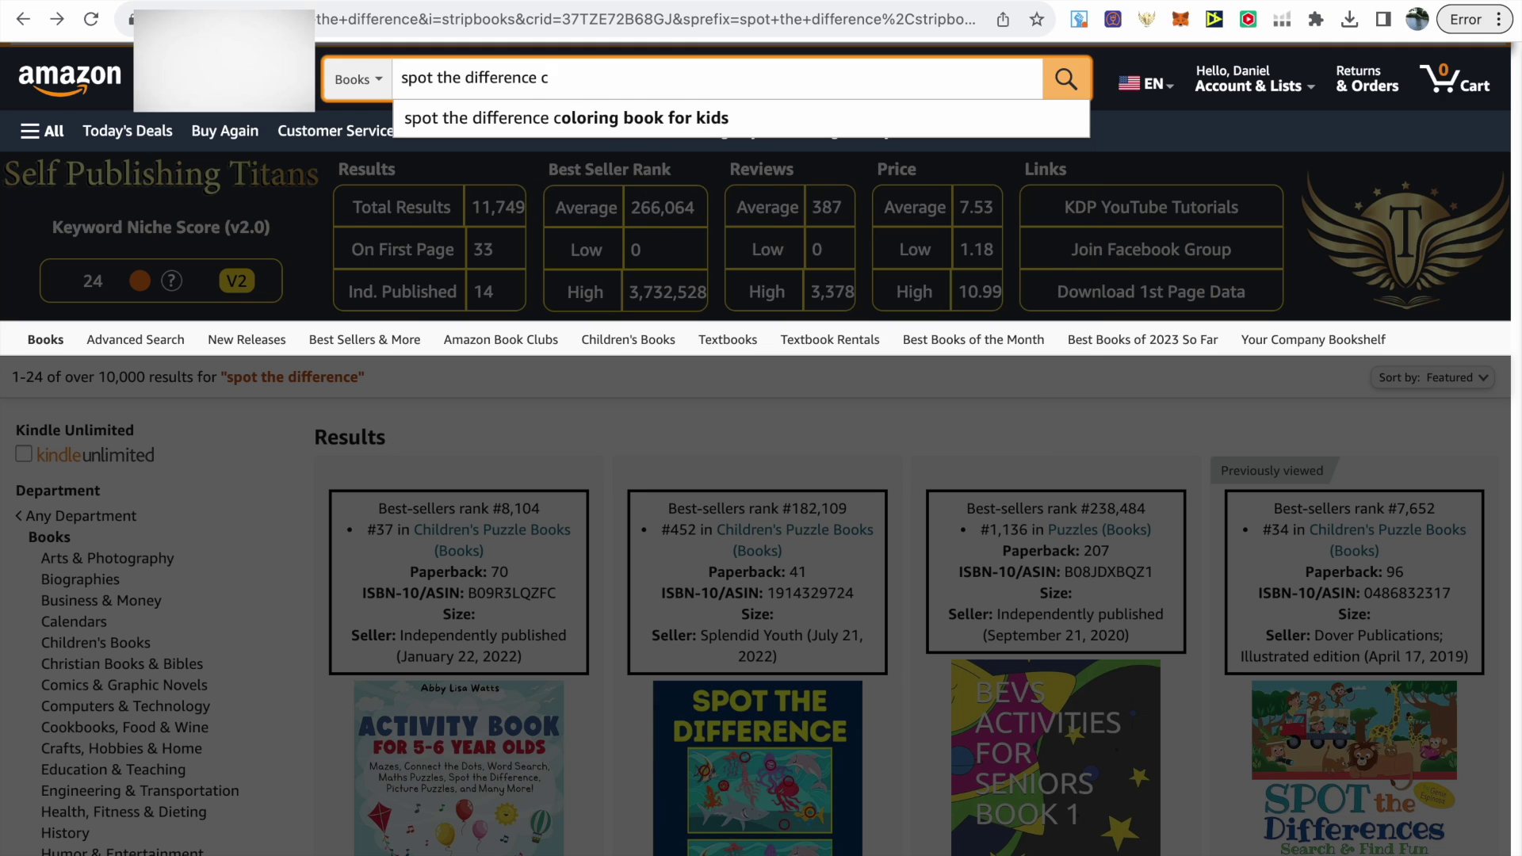
{"action": "key", "text": "BackSpace"}
{"action": "type", "text": "diff"}
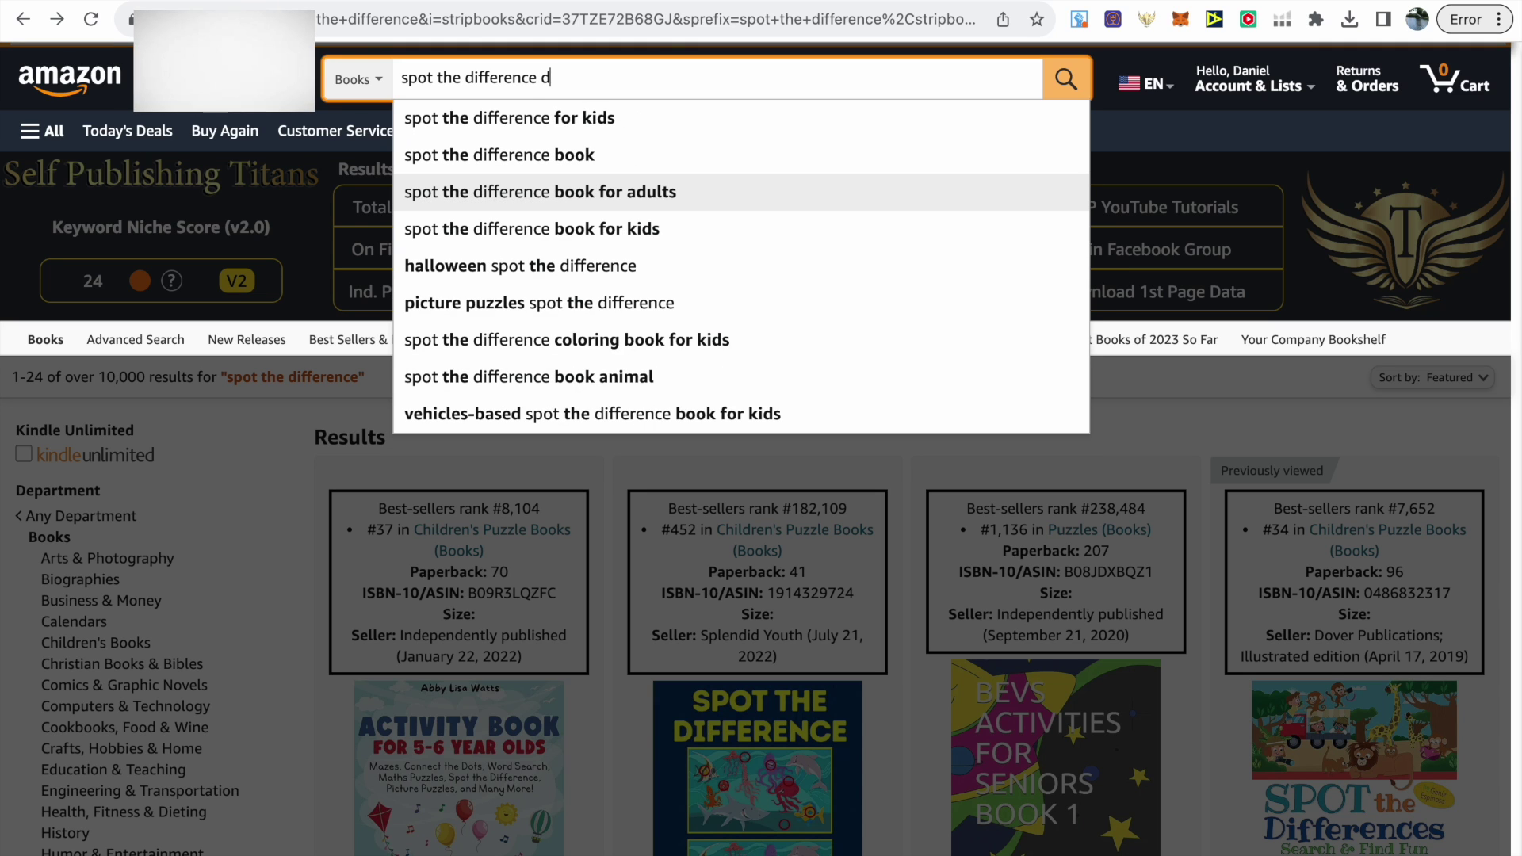
{"action": "type", "text": "e"}
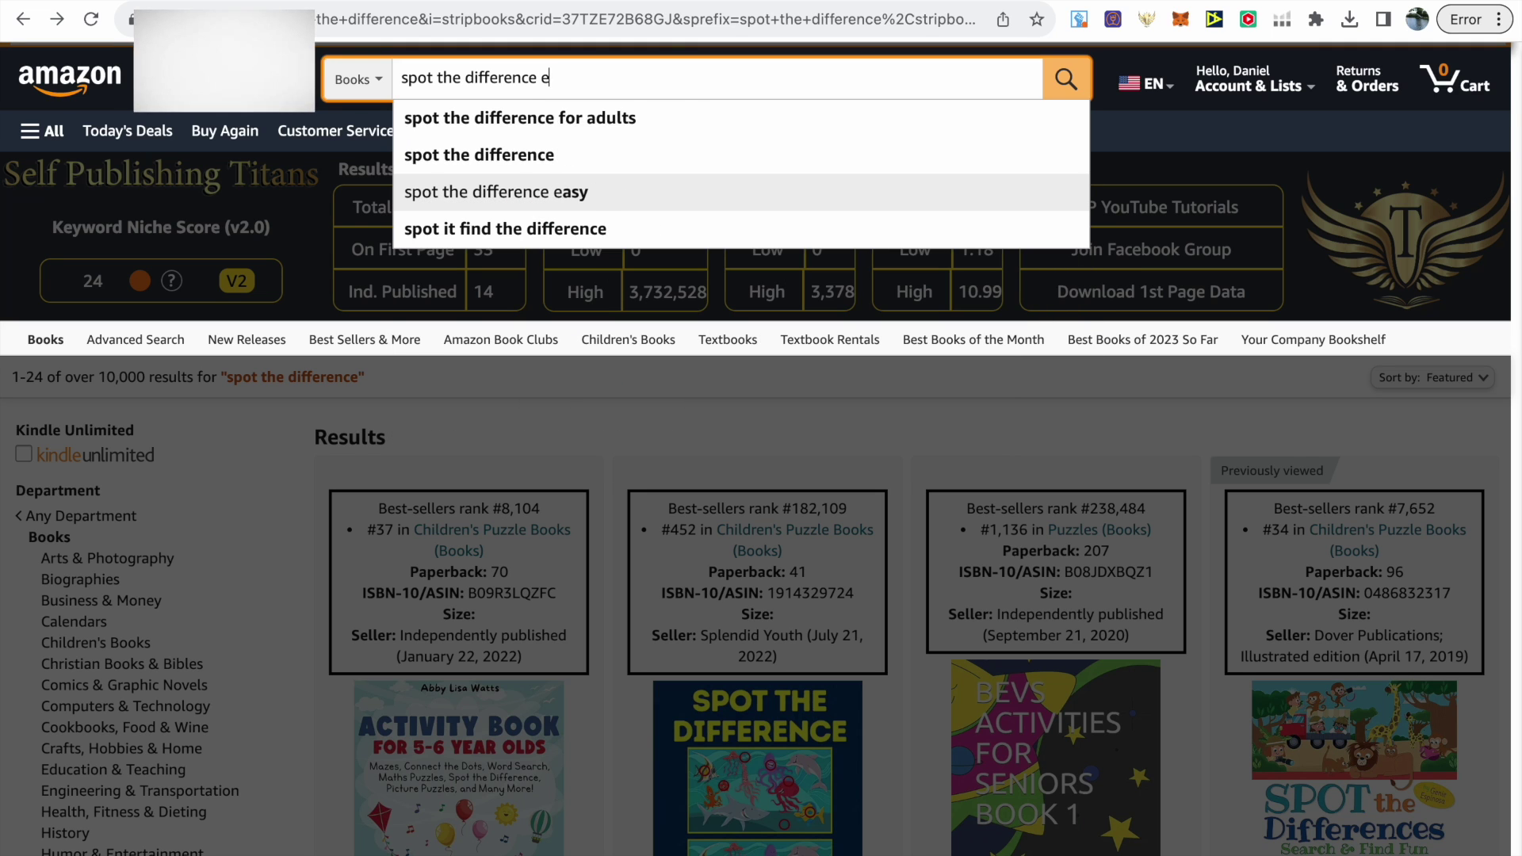
{"action": "key", "text": "BackSpace"}
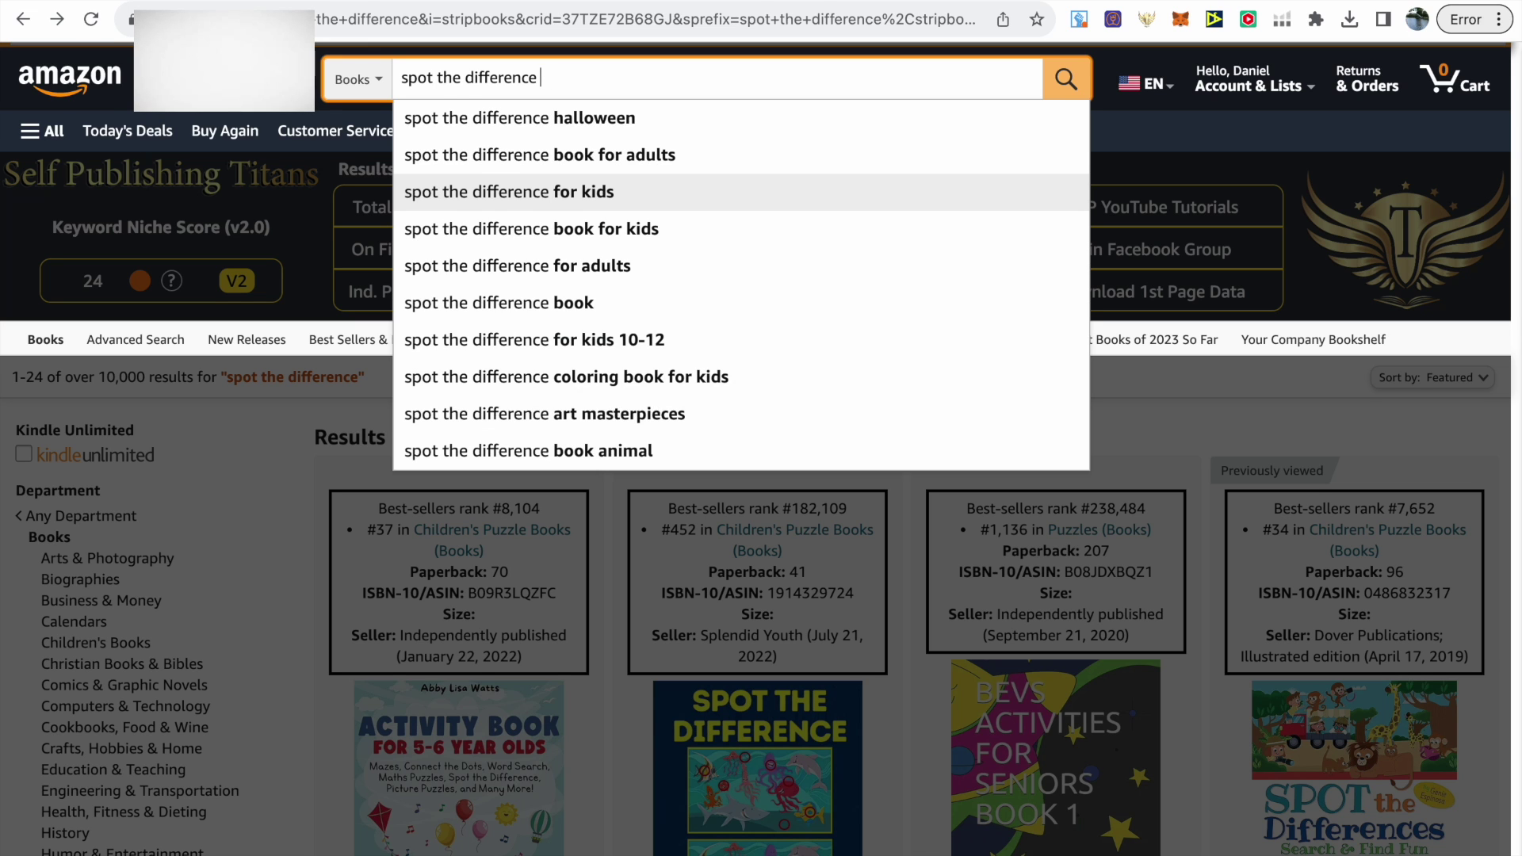
{"action": "left_click", "coordinate": [1125, 424]}
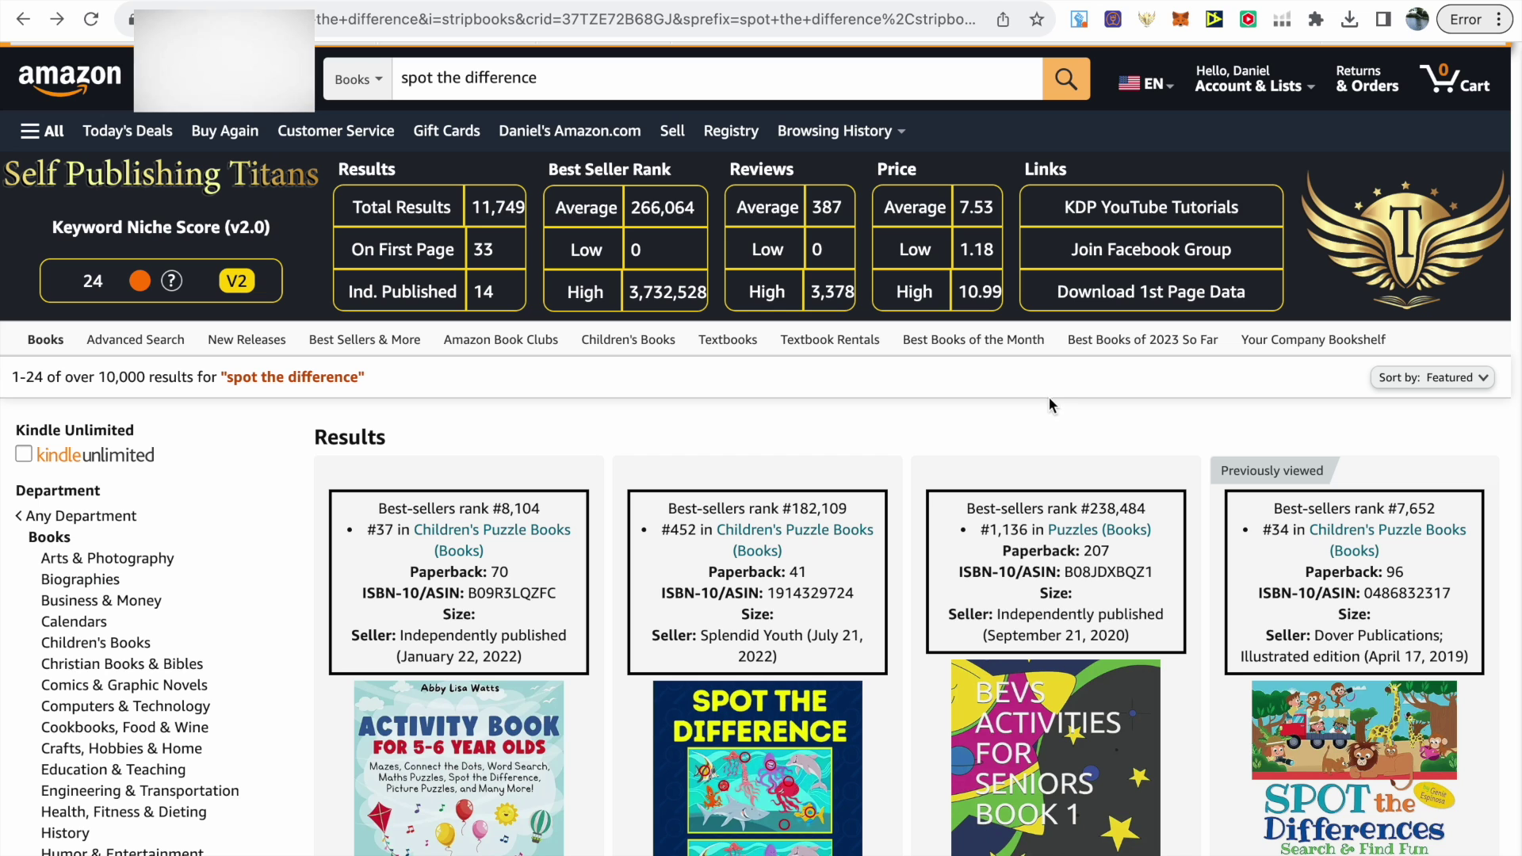
Scroll down the spot the difference listings, reading their sales ranks, to More results.
{"action": "scroll", "coordinate": [913, 440], "scroll_direction": "down", "scroll_amount": 2}
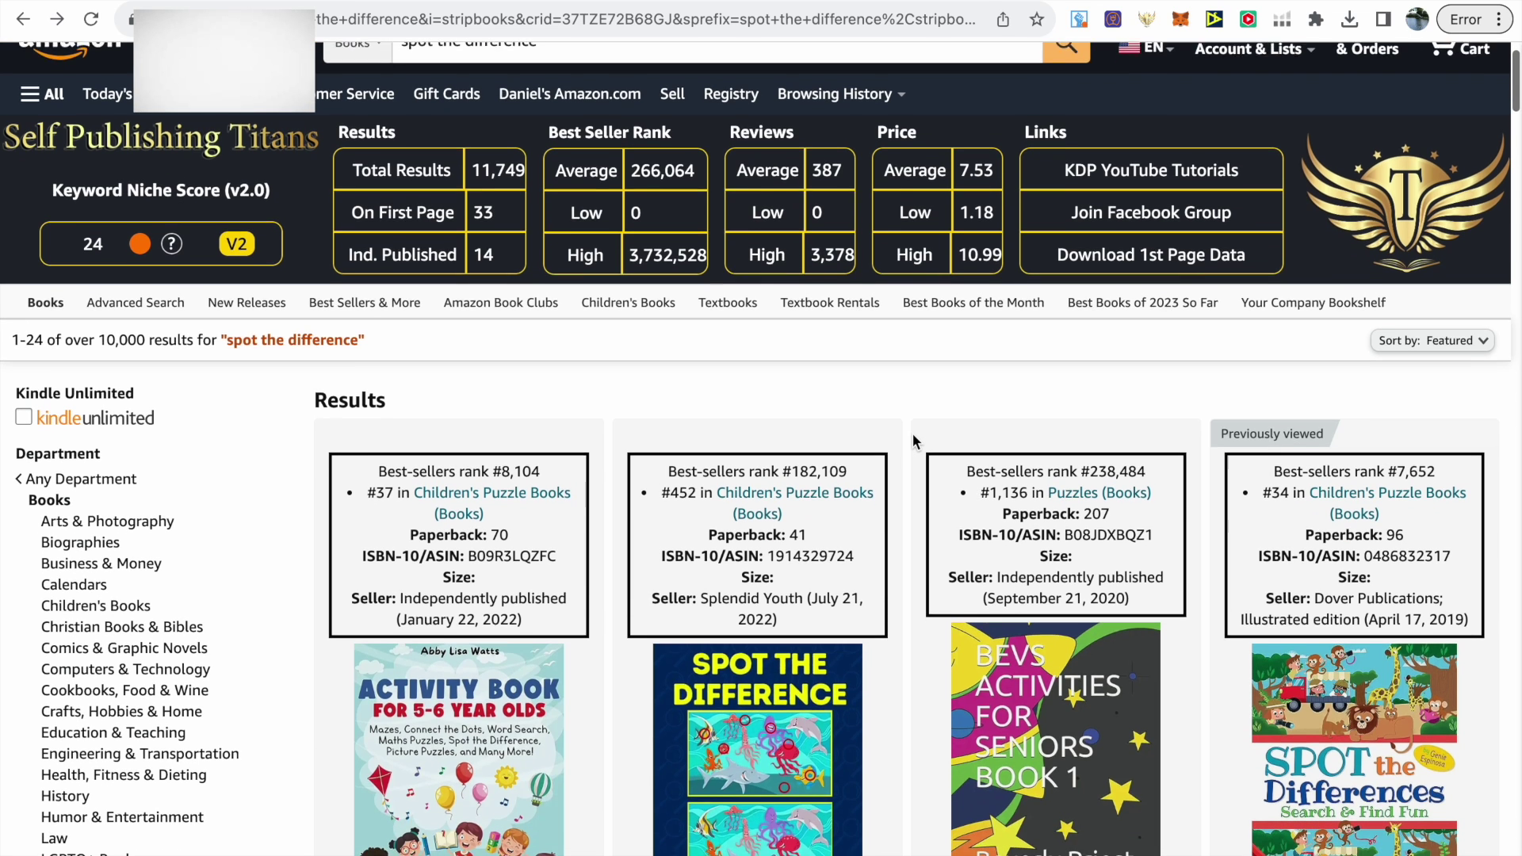
{"action": "scroll", "coordinate": [913, 440], "scroll_direction": "down", "scroll_amount": 5}
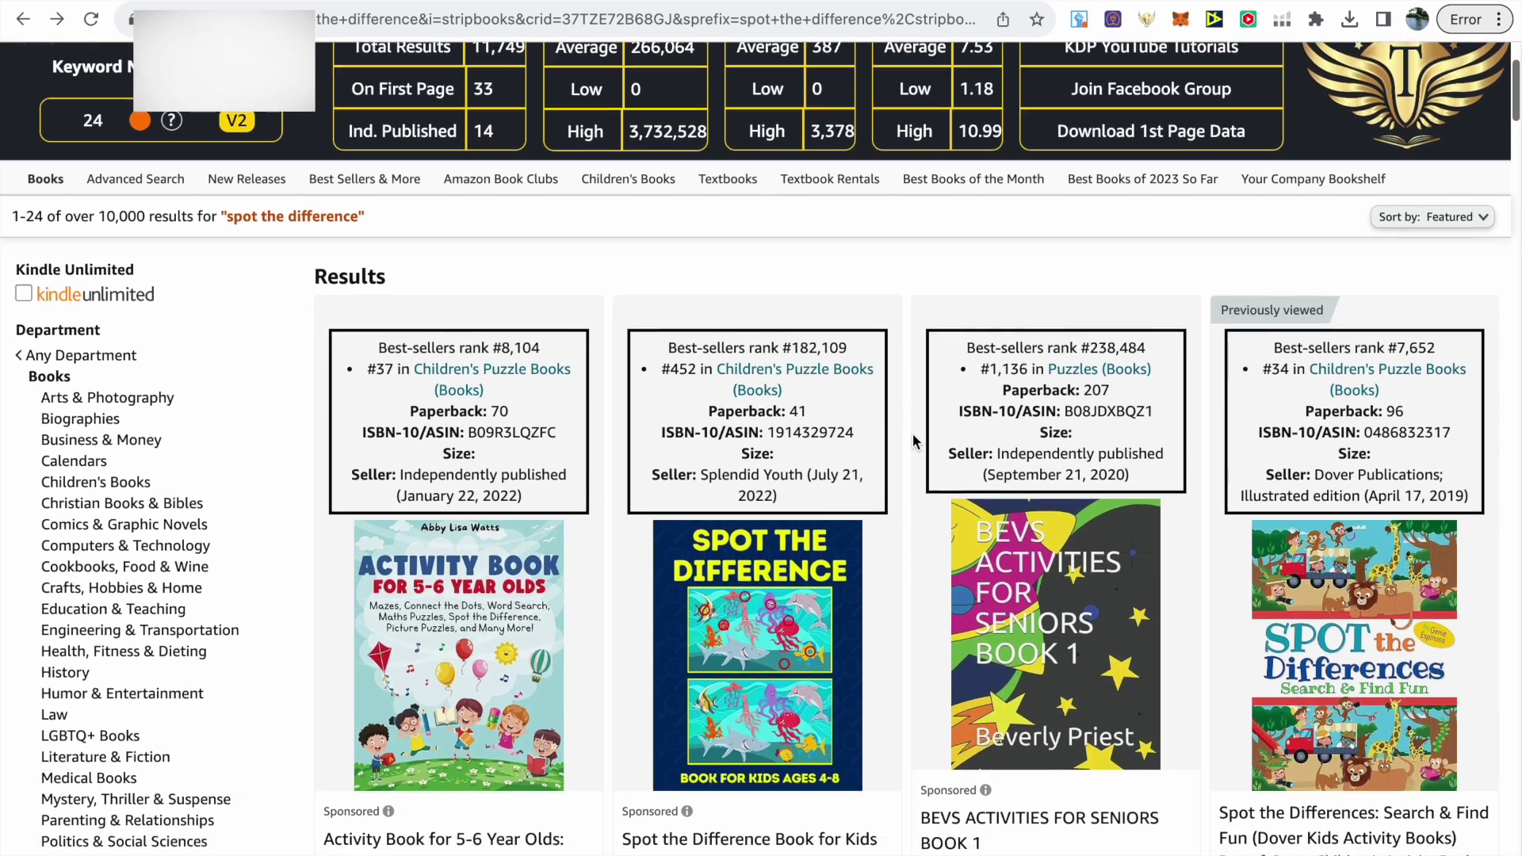
{"action": "scroll", "coordinate": [912, 440], "scroll_direction": "down", "scroll_amount": 5}
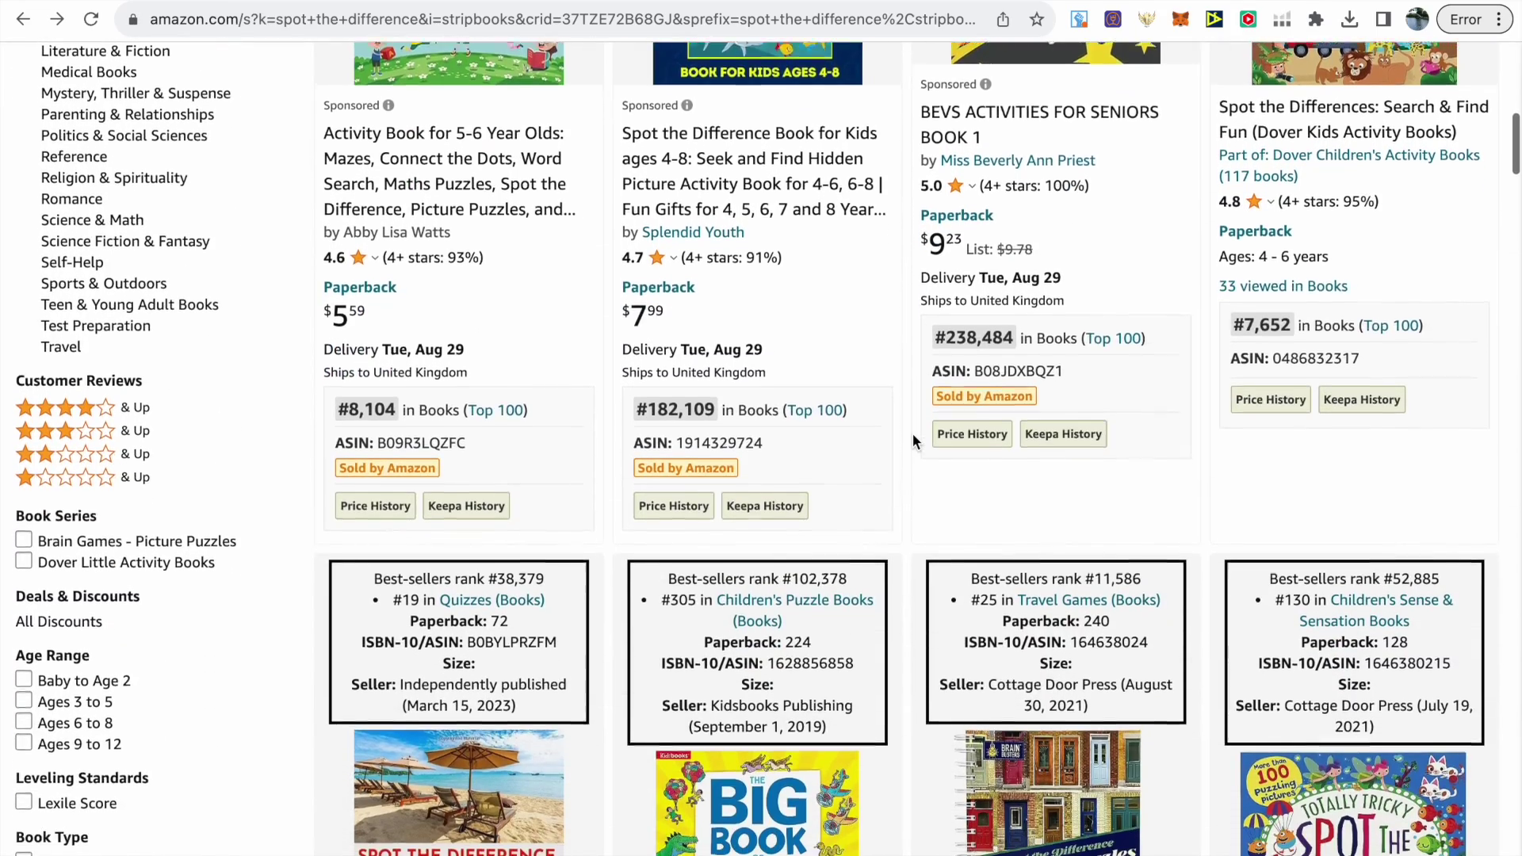
{"action": "scroll", "coordinate": [911, 435], "scroll_direction": "down", "scroll_amount": 2}
{"action": "scroll", "coordinate": [912, 435], "scroll_direction": "down", "scroll_amount": 1}
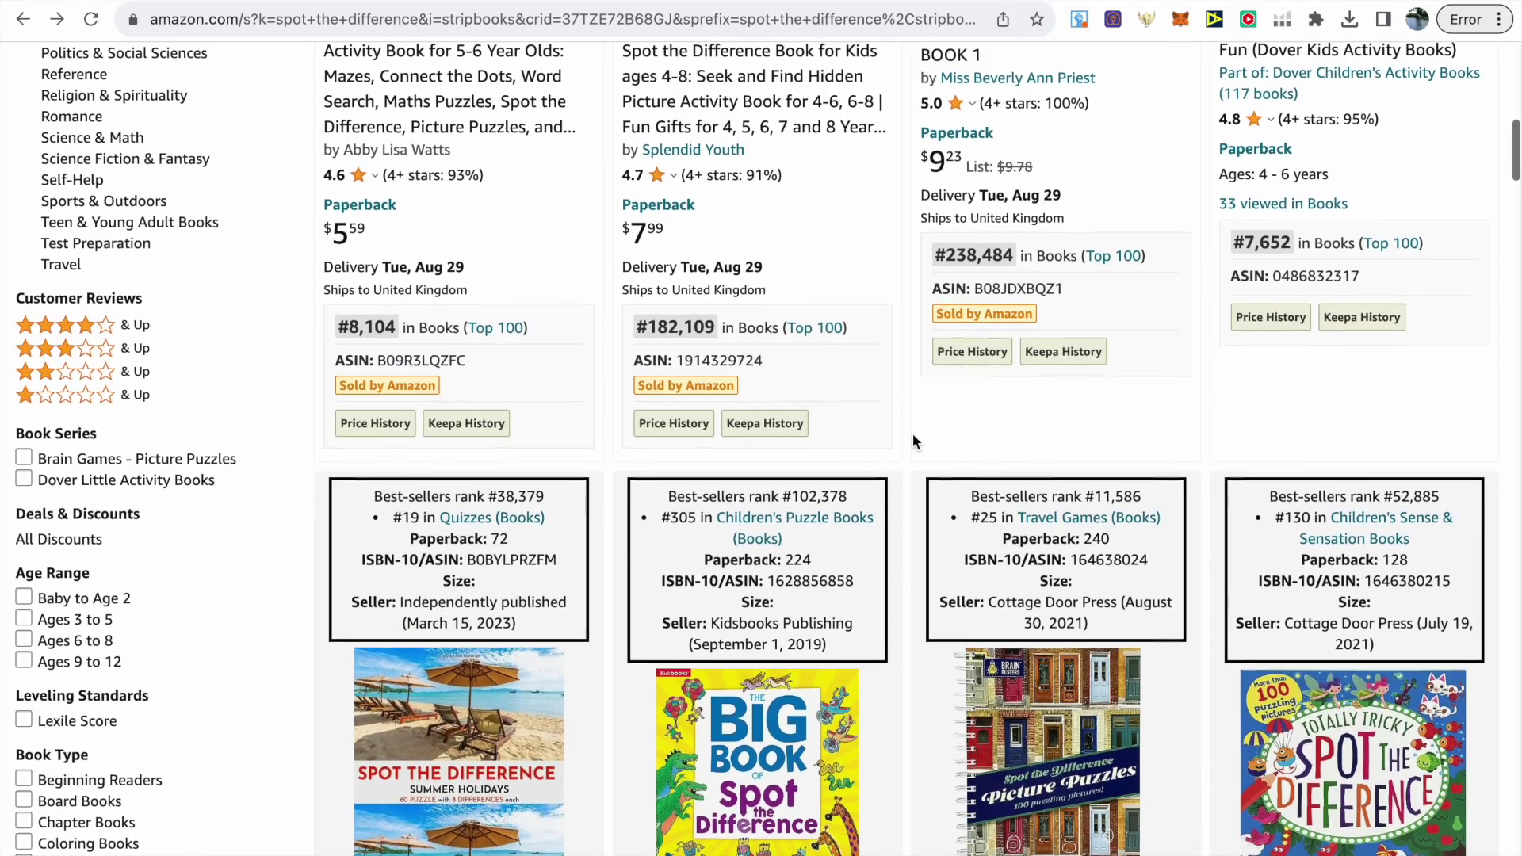
{"action": "scroll", "coordinate": [911, 434], "scroll_direction": "down", "scroll_amount": 1}
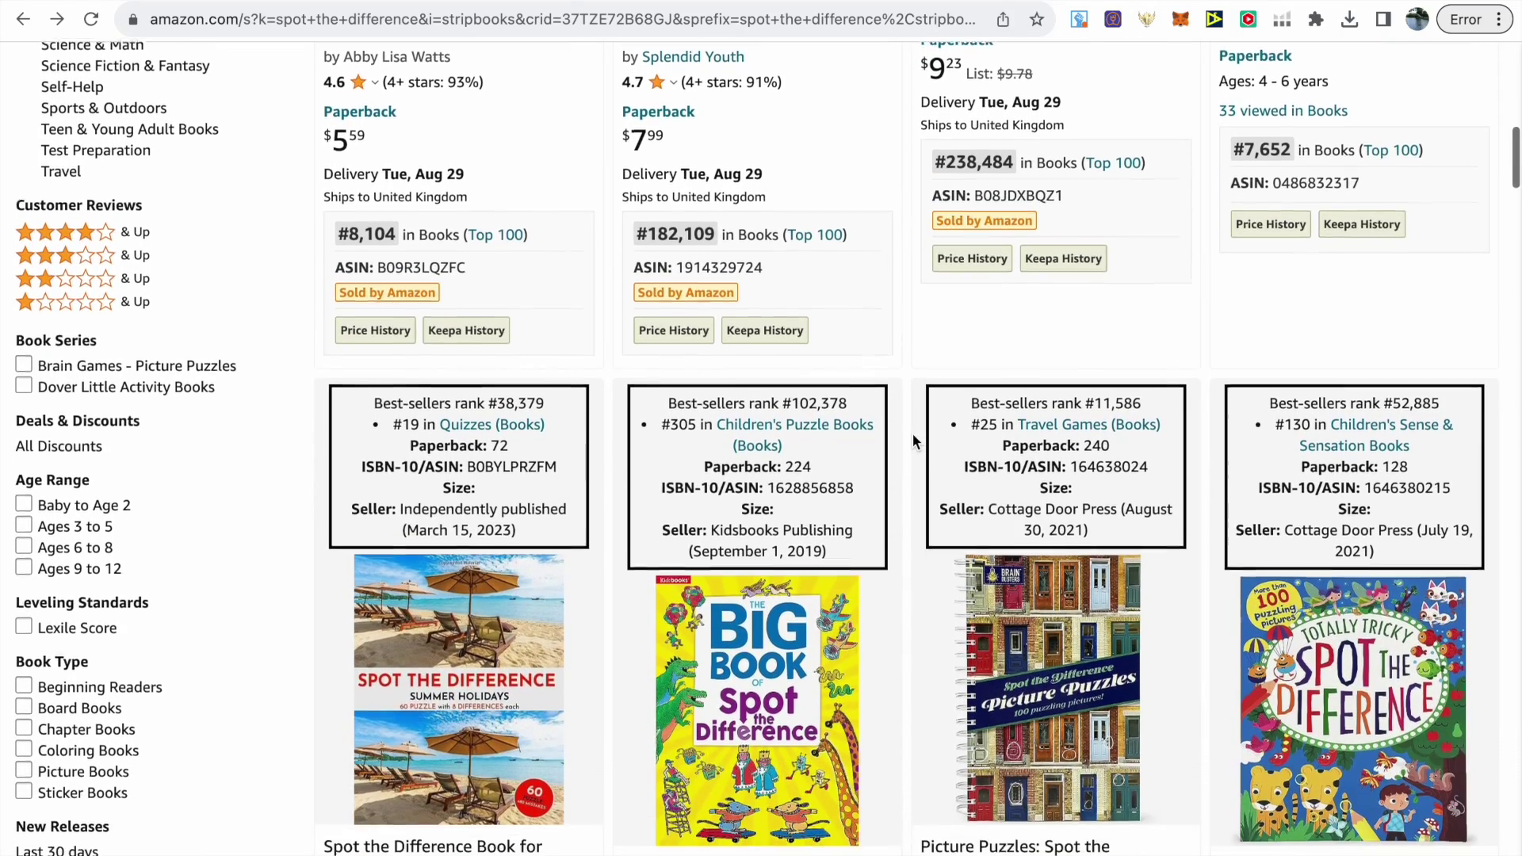
{"action": "scroll", "coordinate": [912, 434], "scroll_direction": "down", "scroll_amount": 2}
{"action": "scroll", "coordinate": [913, 441], "scroll_direction": "down", "scroll_amount": 1}
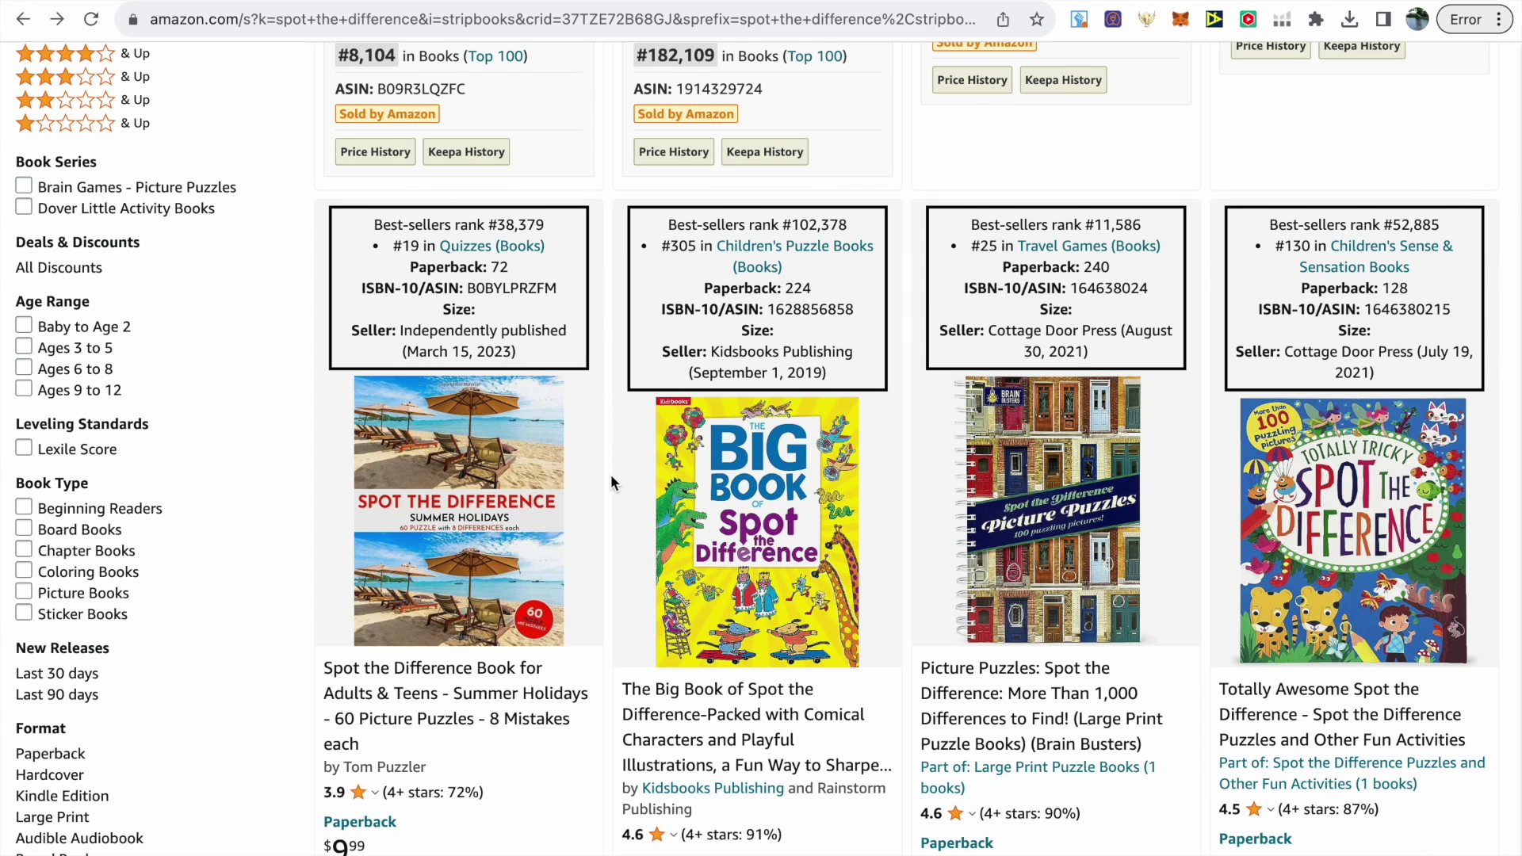
{"action": "scroll", "coordinate": [610, 481], "scroll_direction": "down", "scroll_amount": 2}
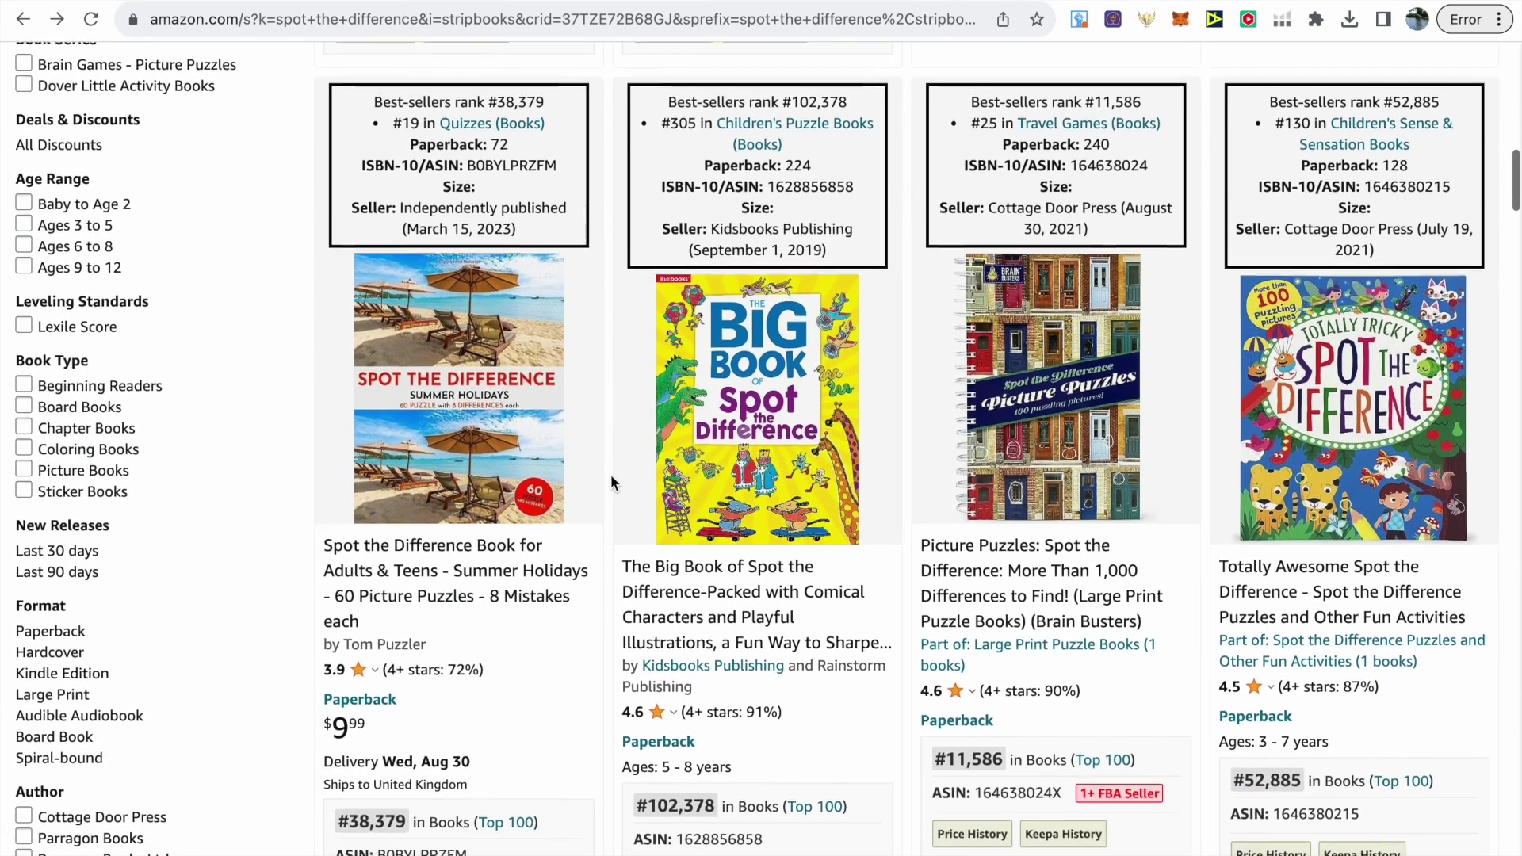
{"action": "scroll", "coordinate": [610, 481], "scroll_direction": "down", "scroll_amount": 2}
{"action": "scroll", "coordinate": [610, 481], "scroll_direction": "down", "scroll_amount": 10}
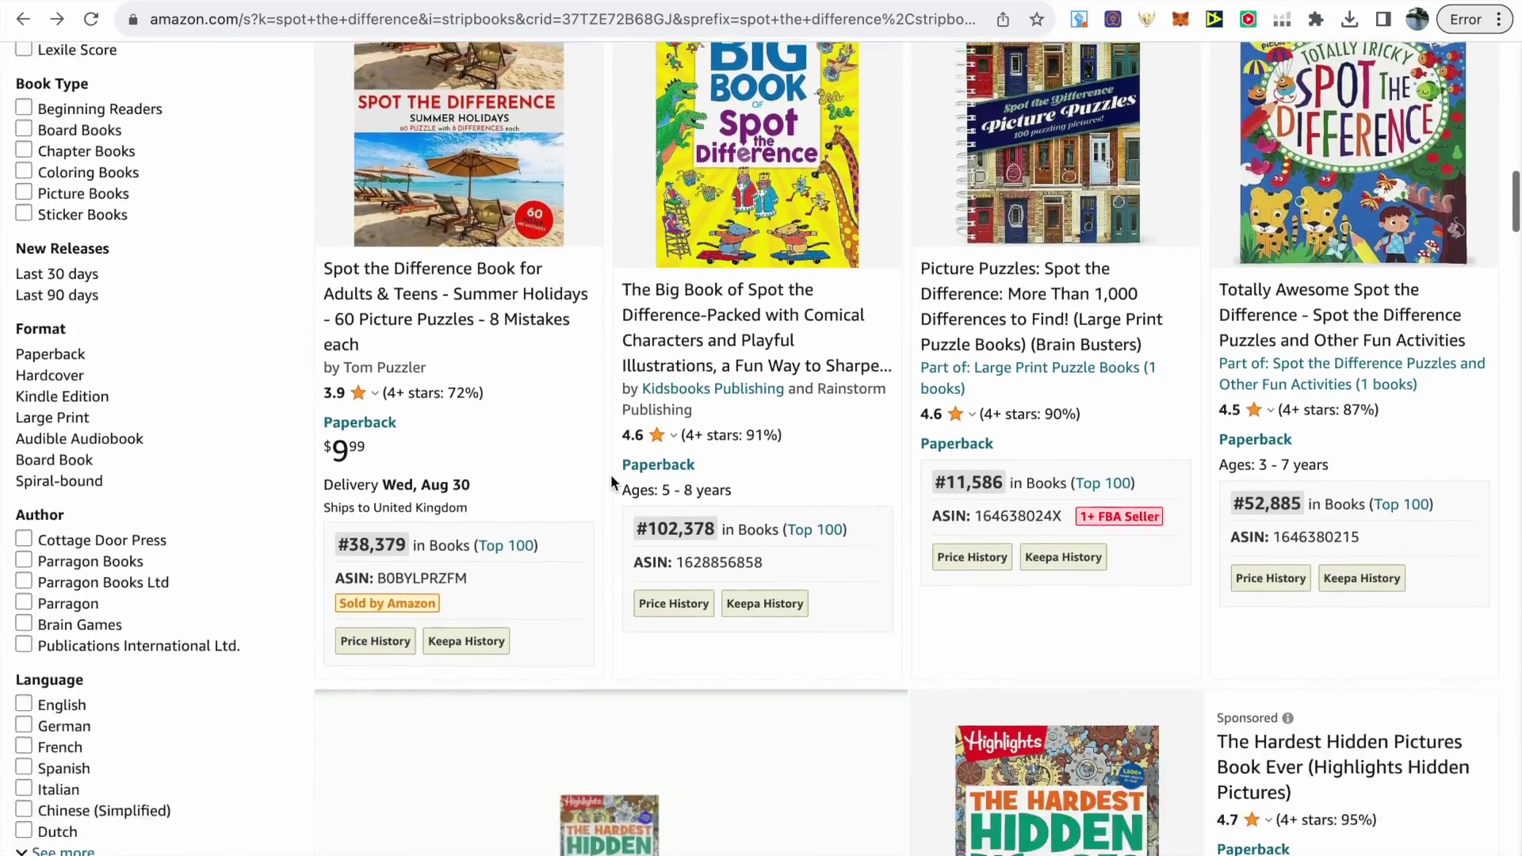
{"action": "scroll", "coordinate": [611, 482], "scroll_direction": "down", "scroll_amount": 3}
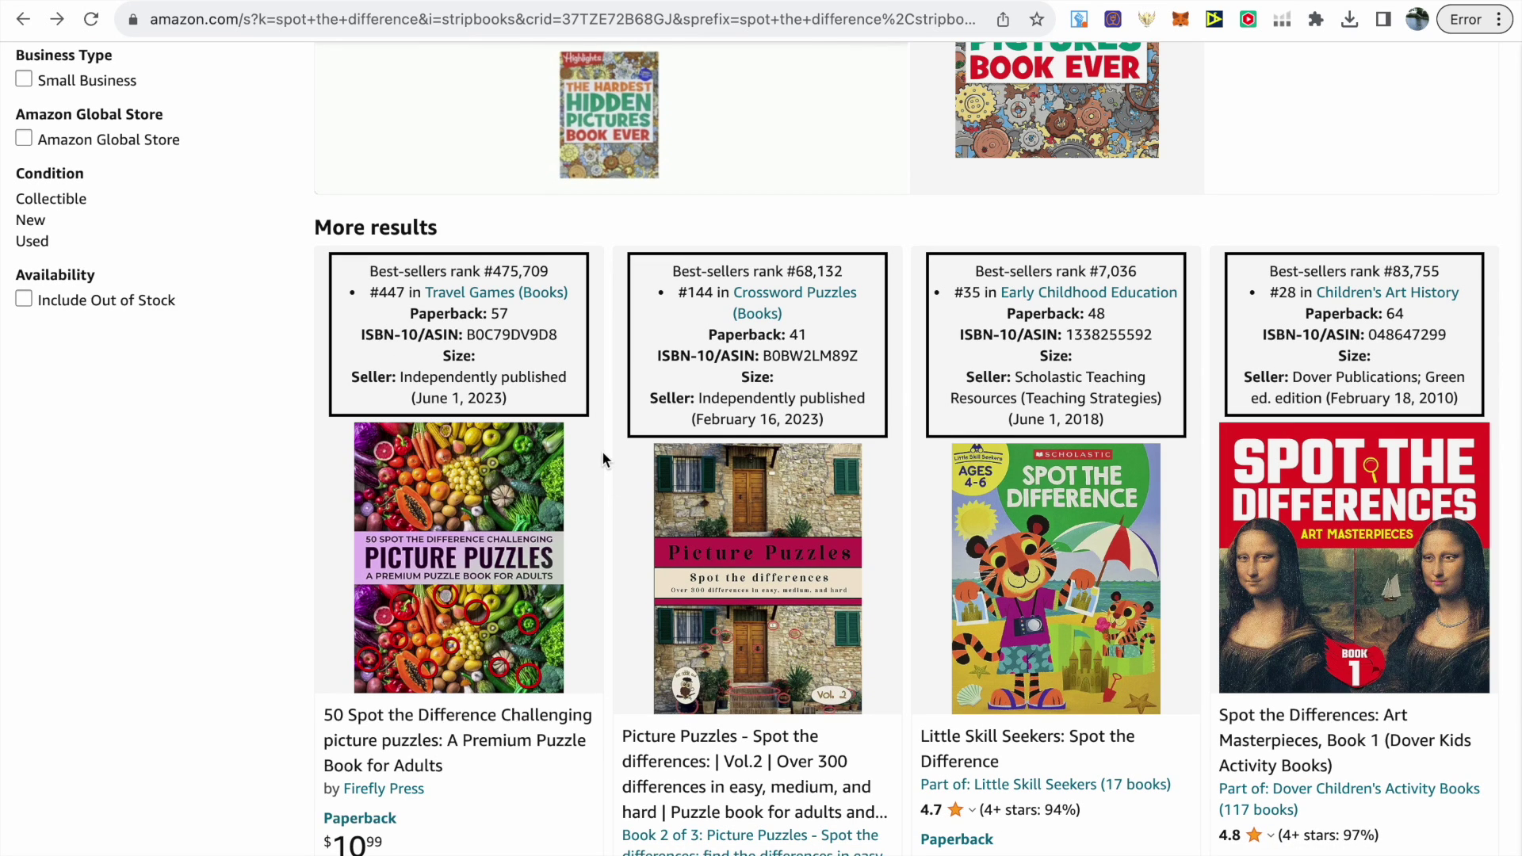
{"action": "scroll", "coordinate": [602, 455], "scroll_direction": "down", "scroll_amount": 1}
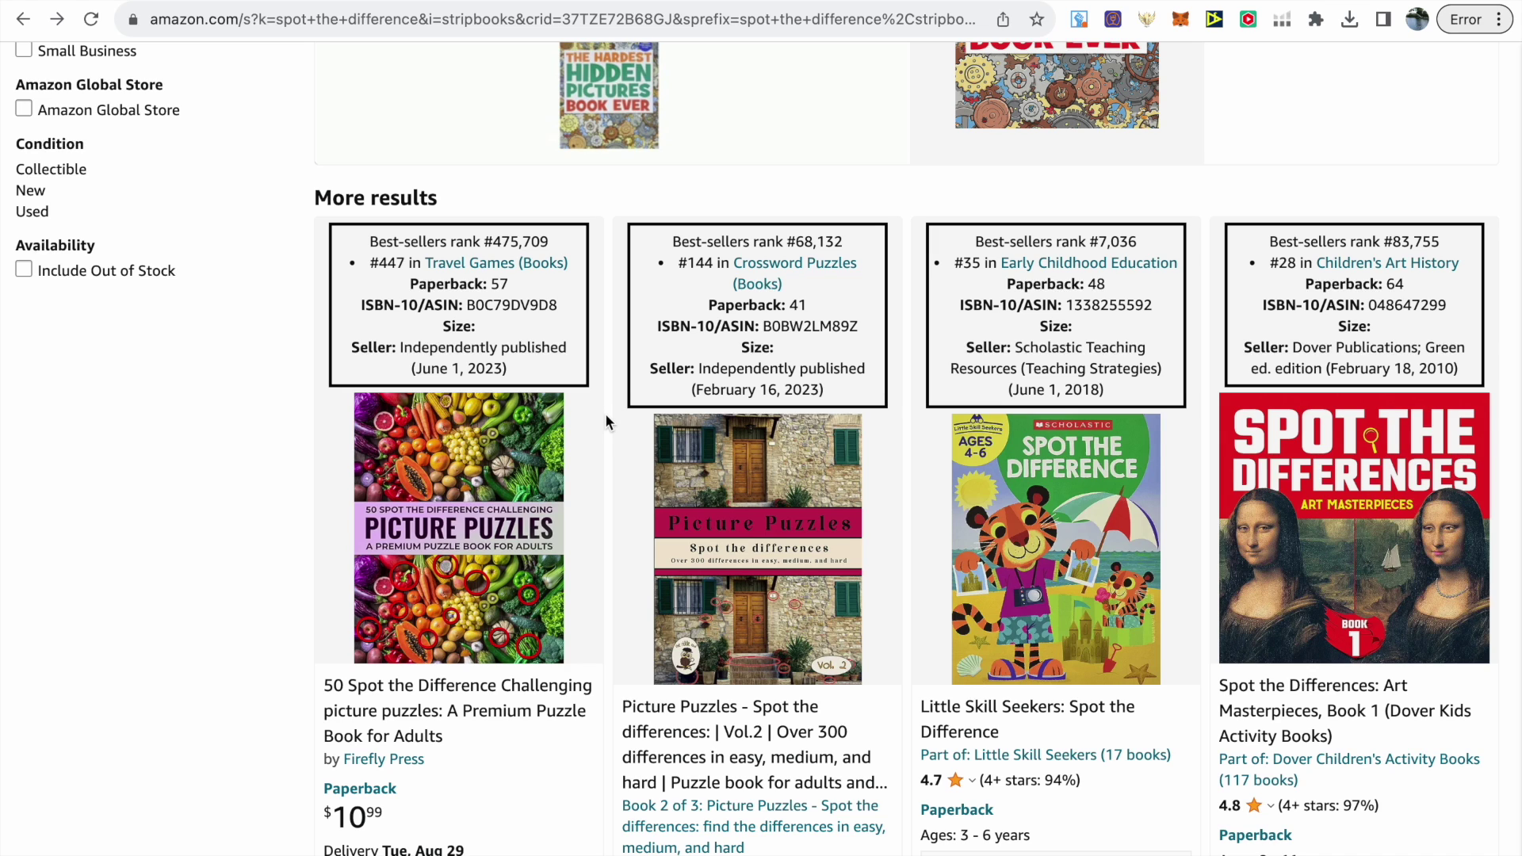
Page through the sample puzzles from Down by the River to Under the Desert Sun.
{"action": "scroll", "coordinate": [605, 420], "scroll_direction": "down", "scroll_amount": 3}
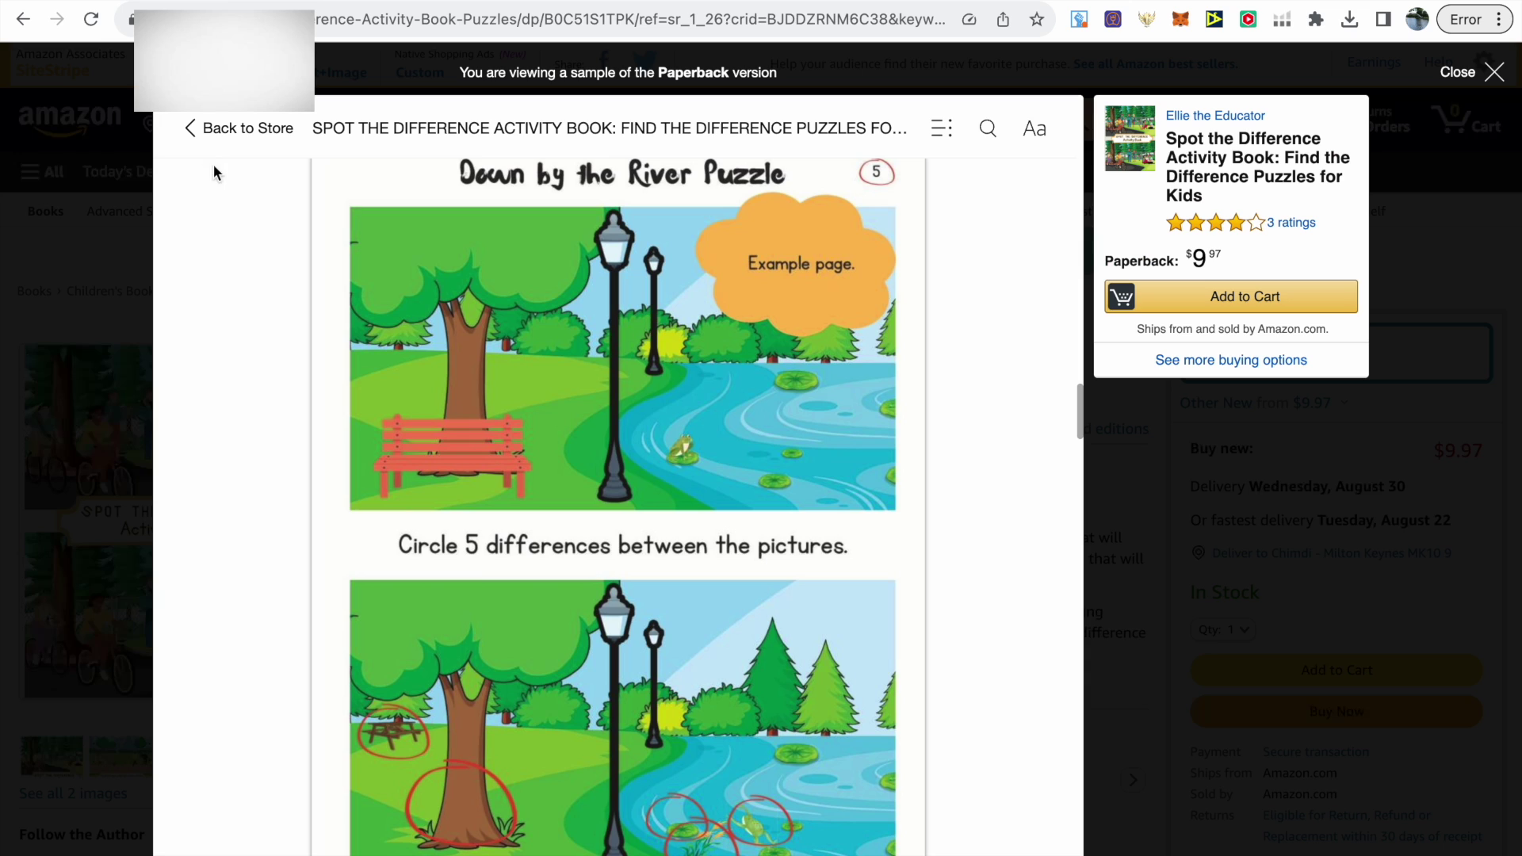
{"action": "scroll", "coordinate": [242, 303], "scroll_direction": "up", "scroll_amount": 1}
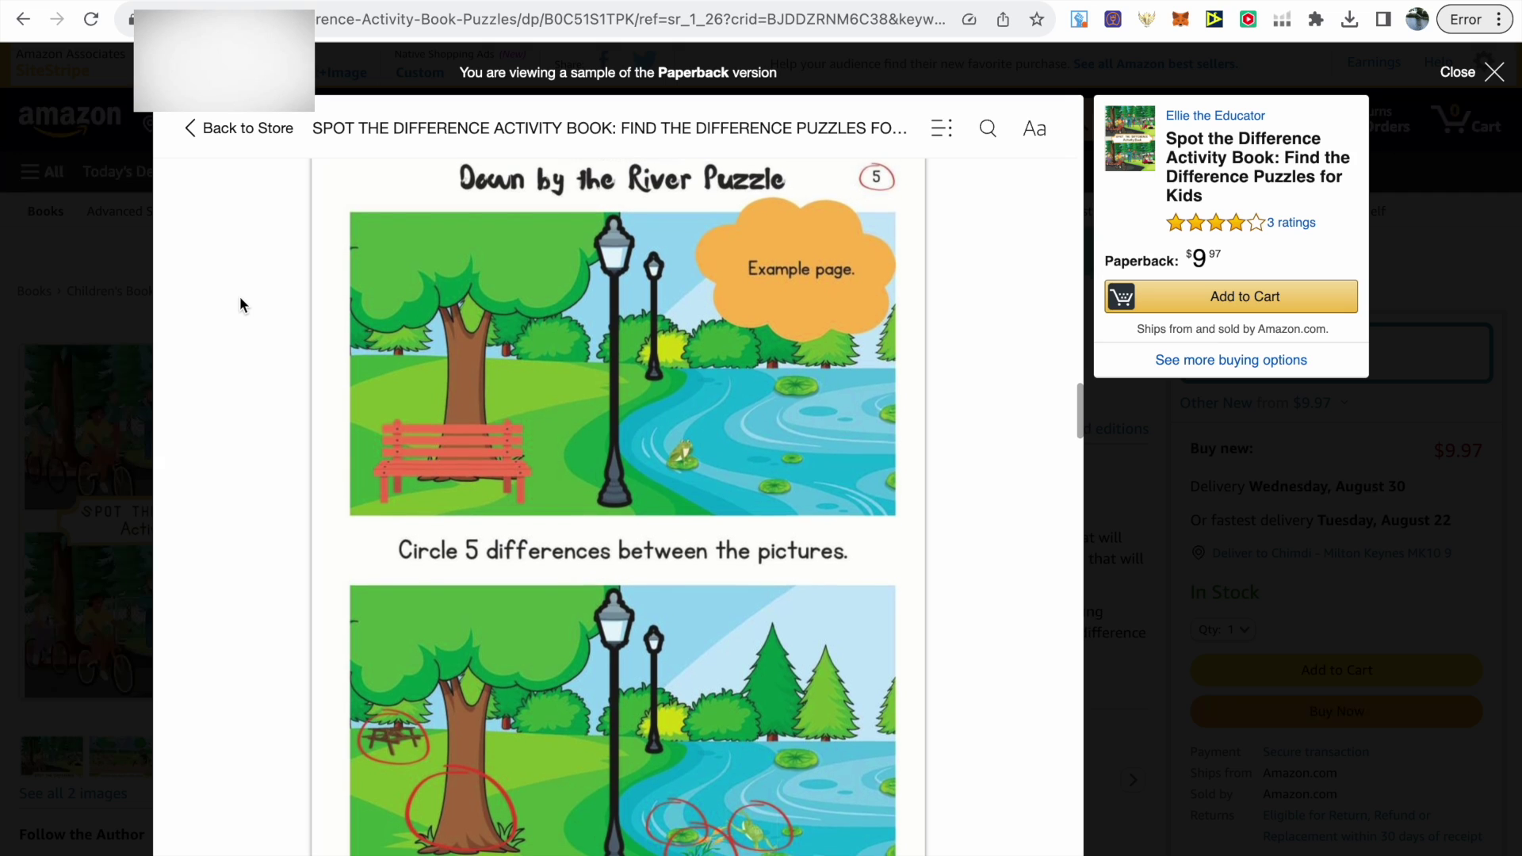
{"action": "scroll", "coordinate": [240, 303], "scroll_direction": "down", "scroll_amount": 2}
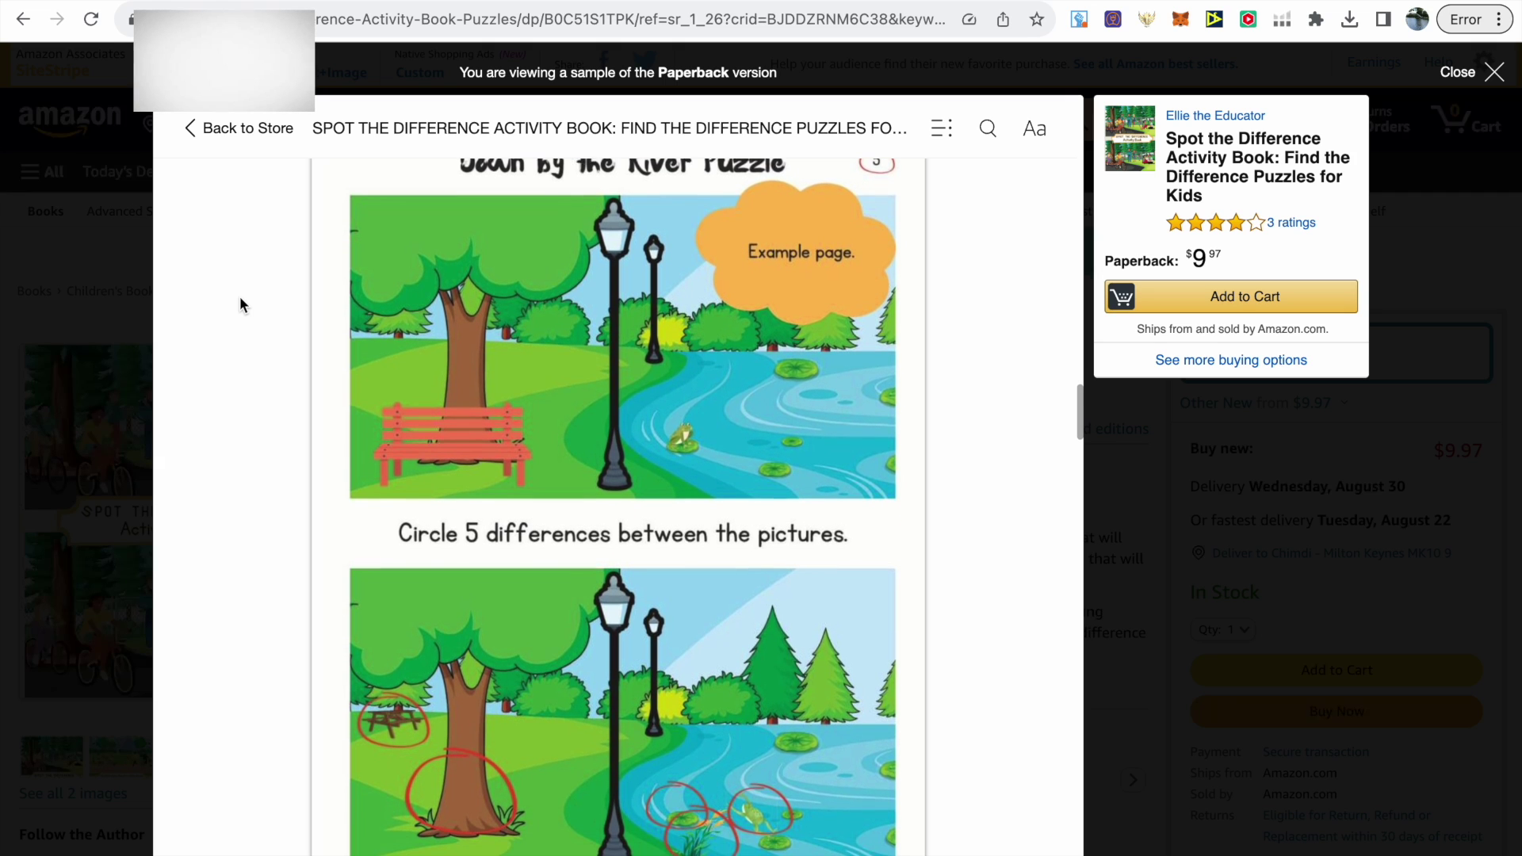
{"action": "scroll", "coordinate": [265, 325], "scroll_direction": "up", "scroll_amount": 2}
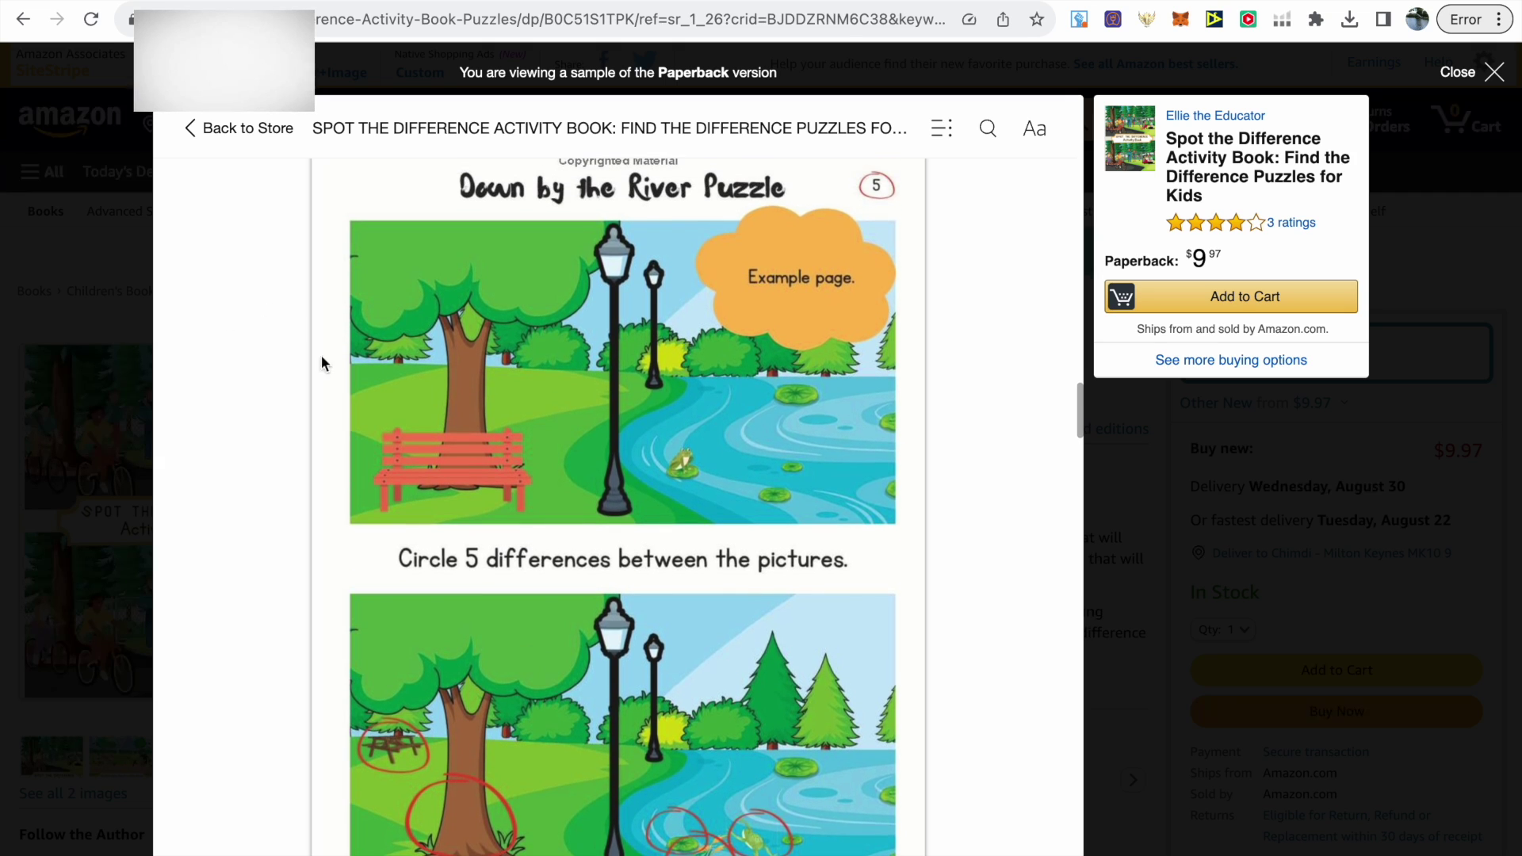
{"action": "scroll", "coordinate": [312, 408], "scroll_direction": "down", "scroll_amount": 2}
{"action": "scroll", "coordinate": [310, 400], "scroll_direction": "down", "scroll_amount": 1}
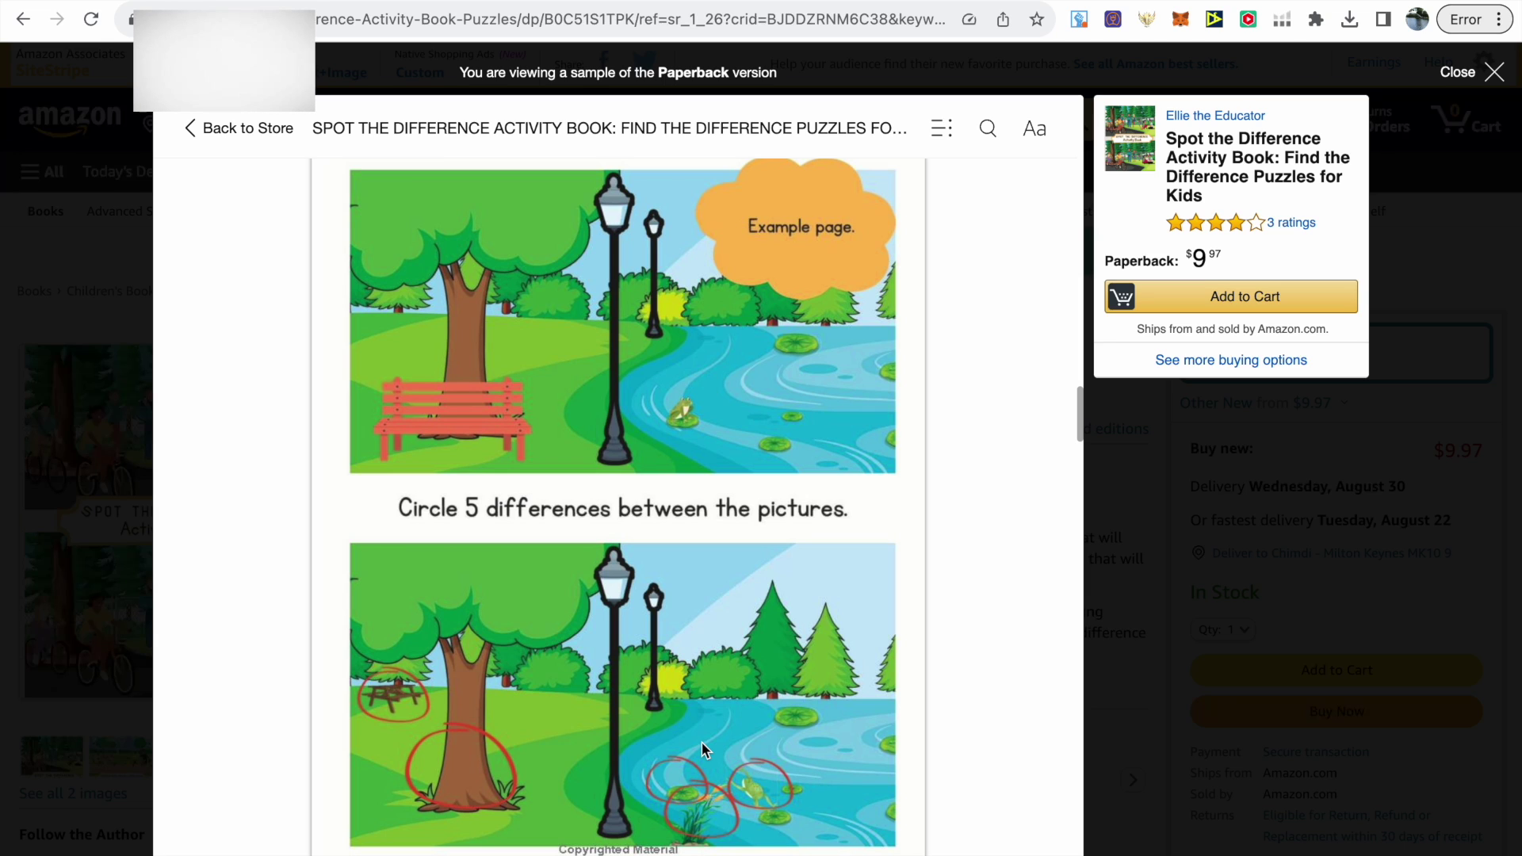
{"action": "scroll", "coordinate": [703, 750], "scroll_direction": "down", "scroll_amount": 10}
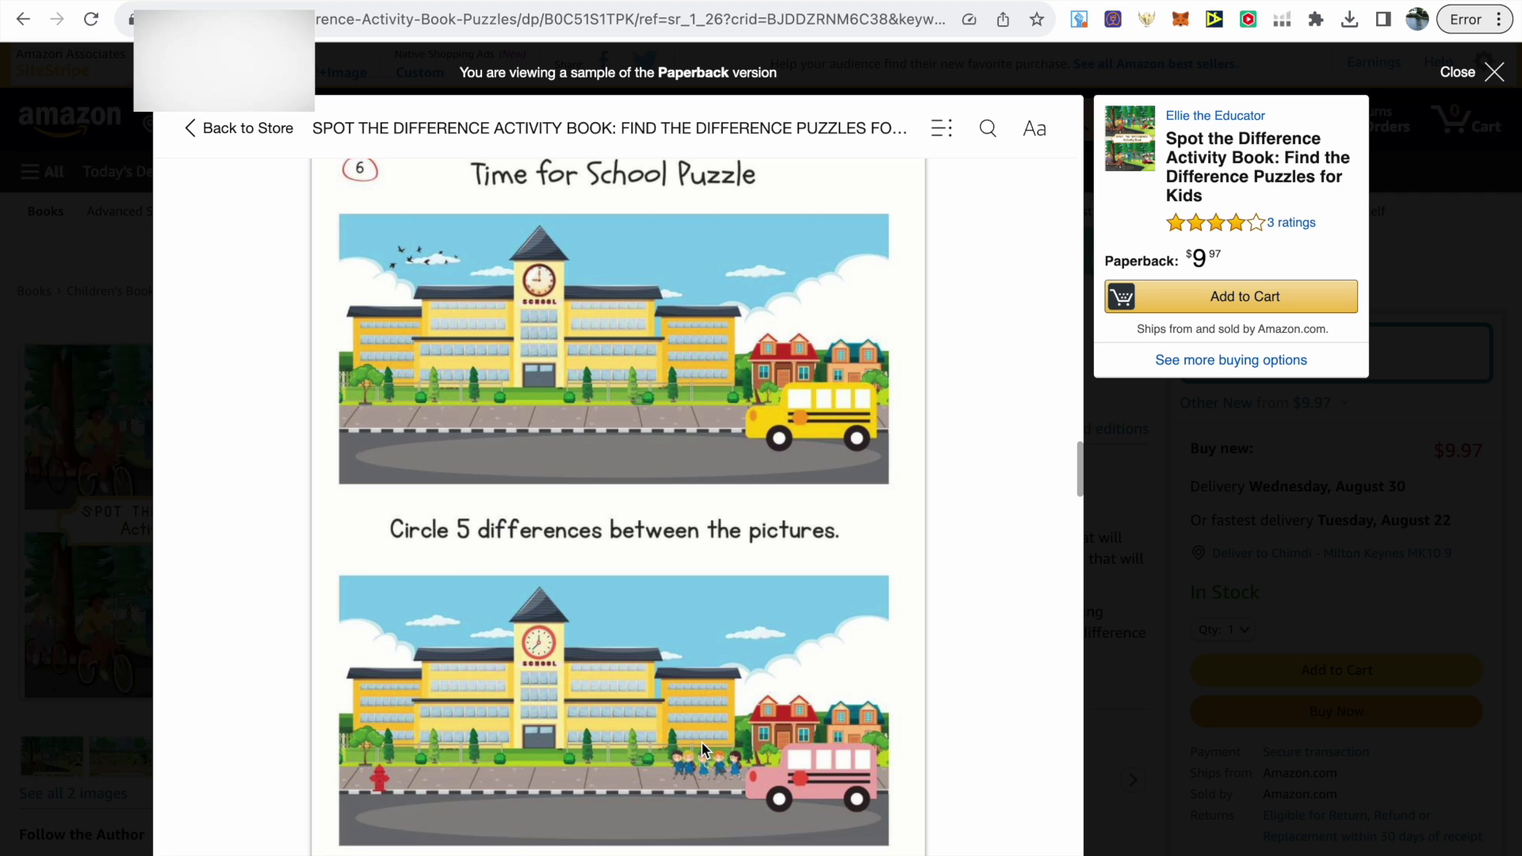
{"action": "scroll", "coordinate": [740, 656], "scroll_direction": "down", "scroll_amount": 10}
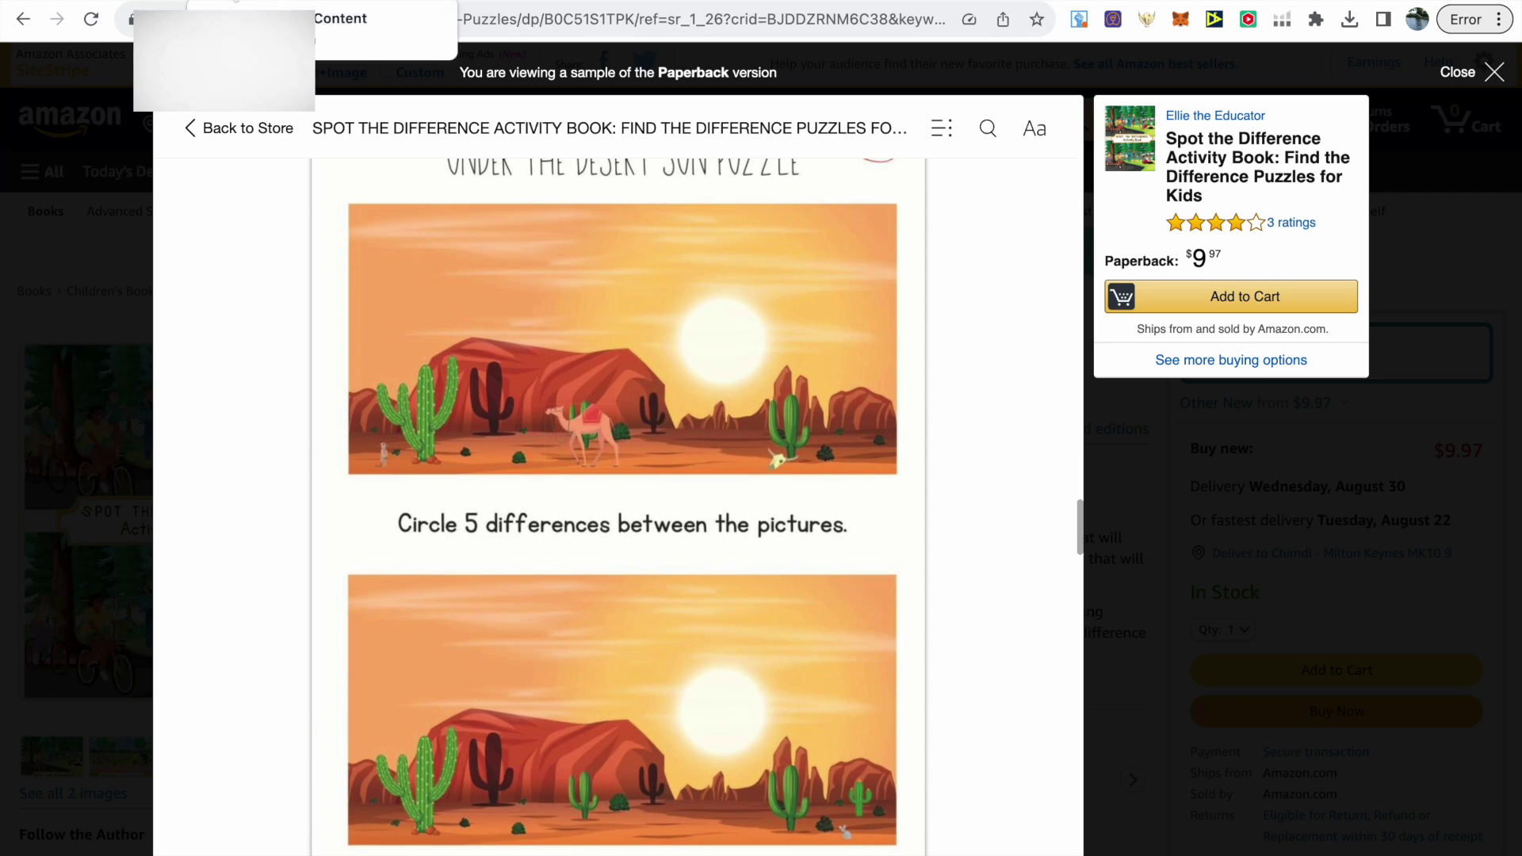
{"action": "left_click", "coordinate": [262, 12]}
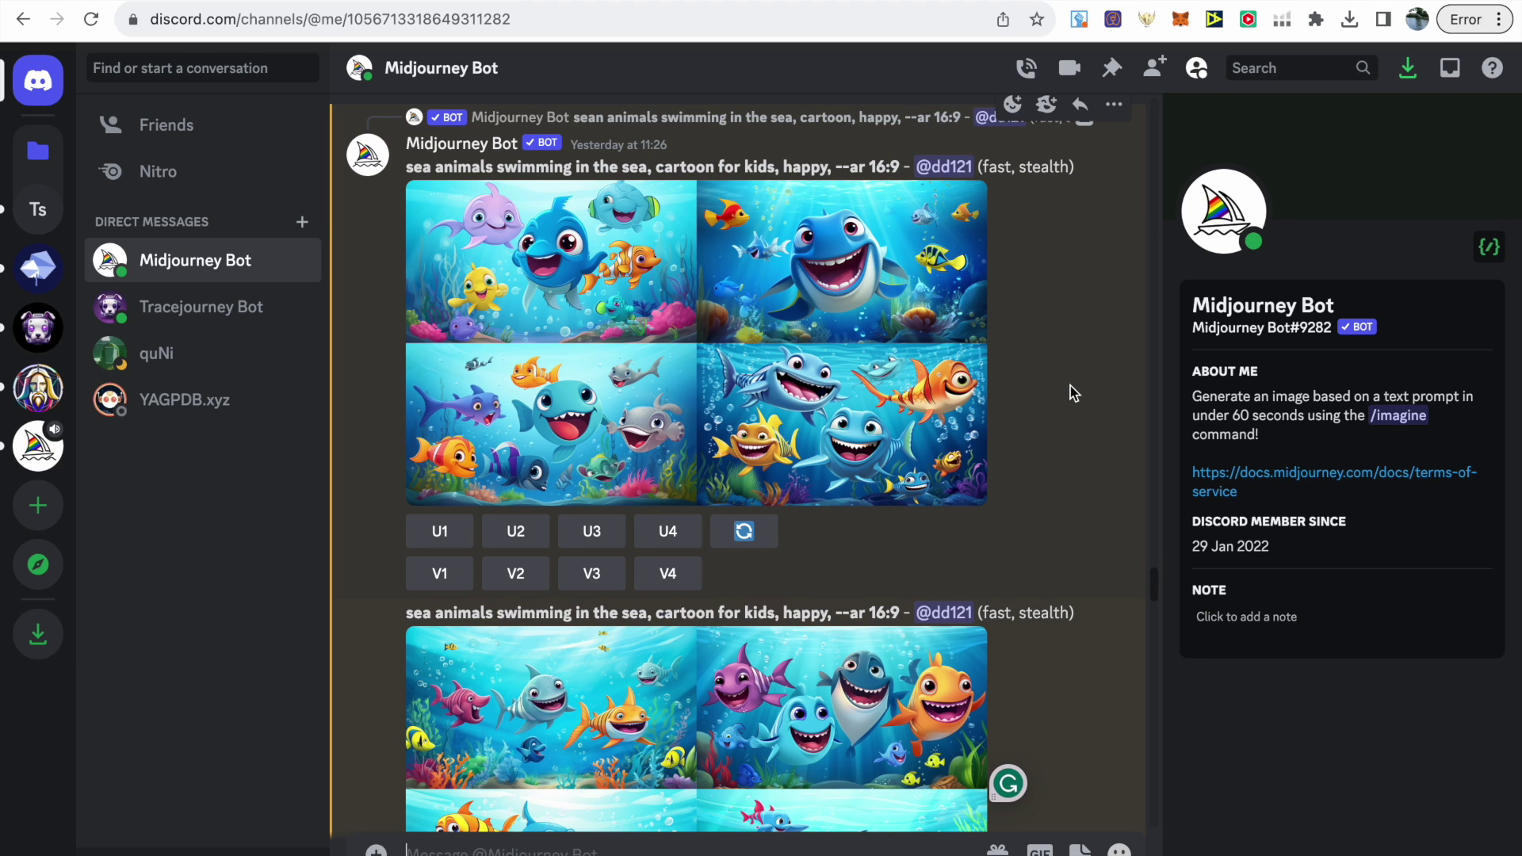
{"action": "scroll", "coordinate": [1071, 394], "scroll_direction": "down", "scroll_amount": 5}
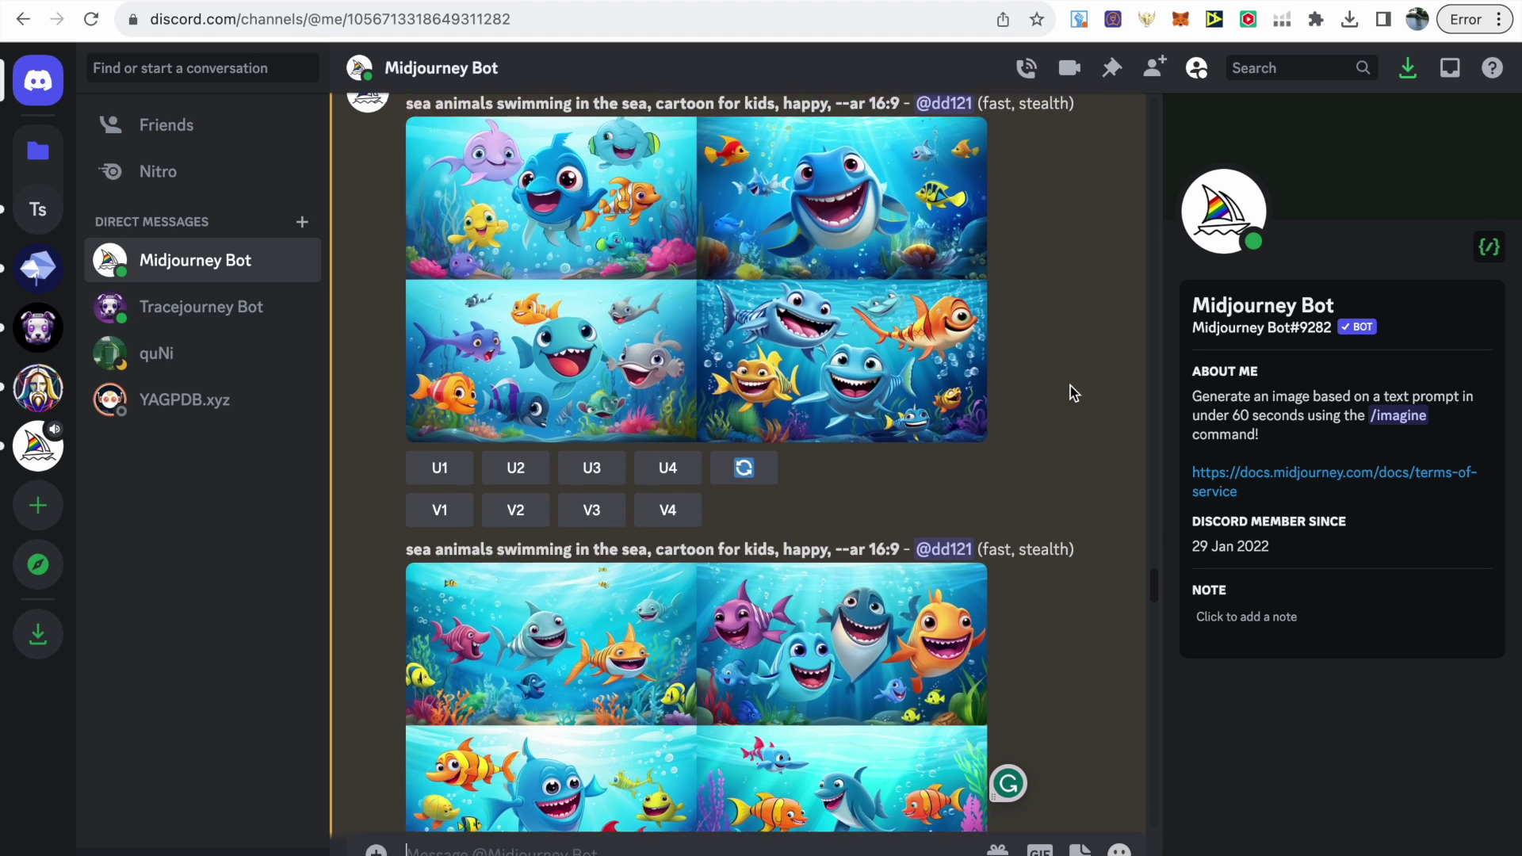
{"action": "scroll", "coordinate": [1071, 386], "scroll_direction": "down", "scroll_amount": 5}
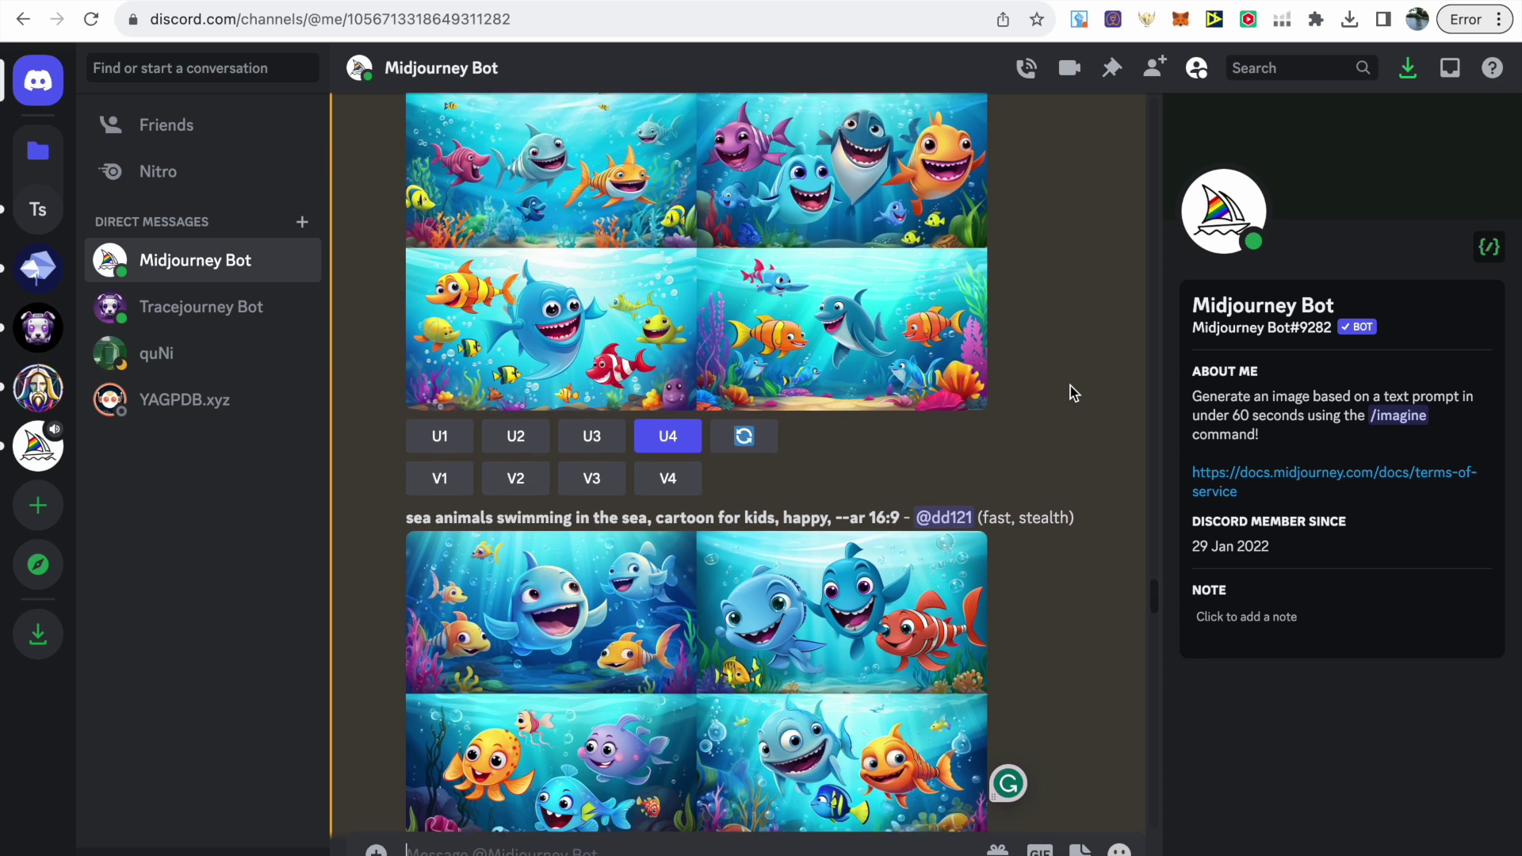
{"action": "scroll", "coordinate": [1070, 387], "scroll_direction": "down", "scroll_amount": 2}
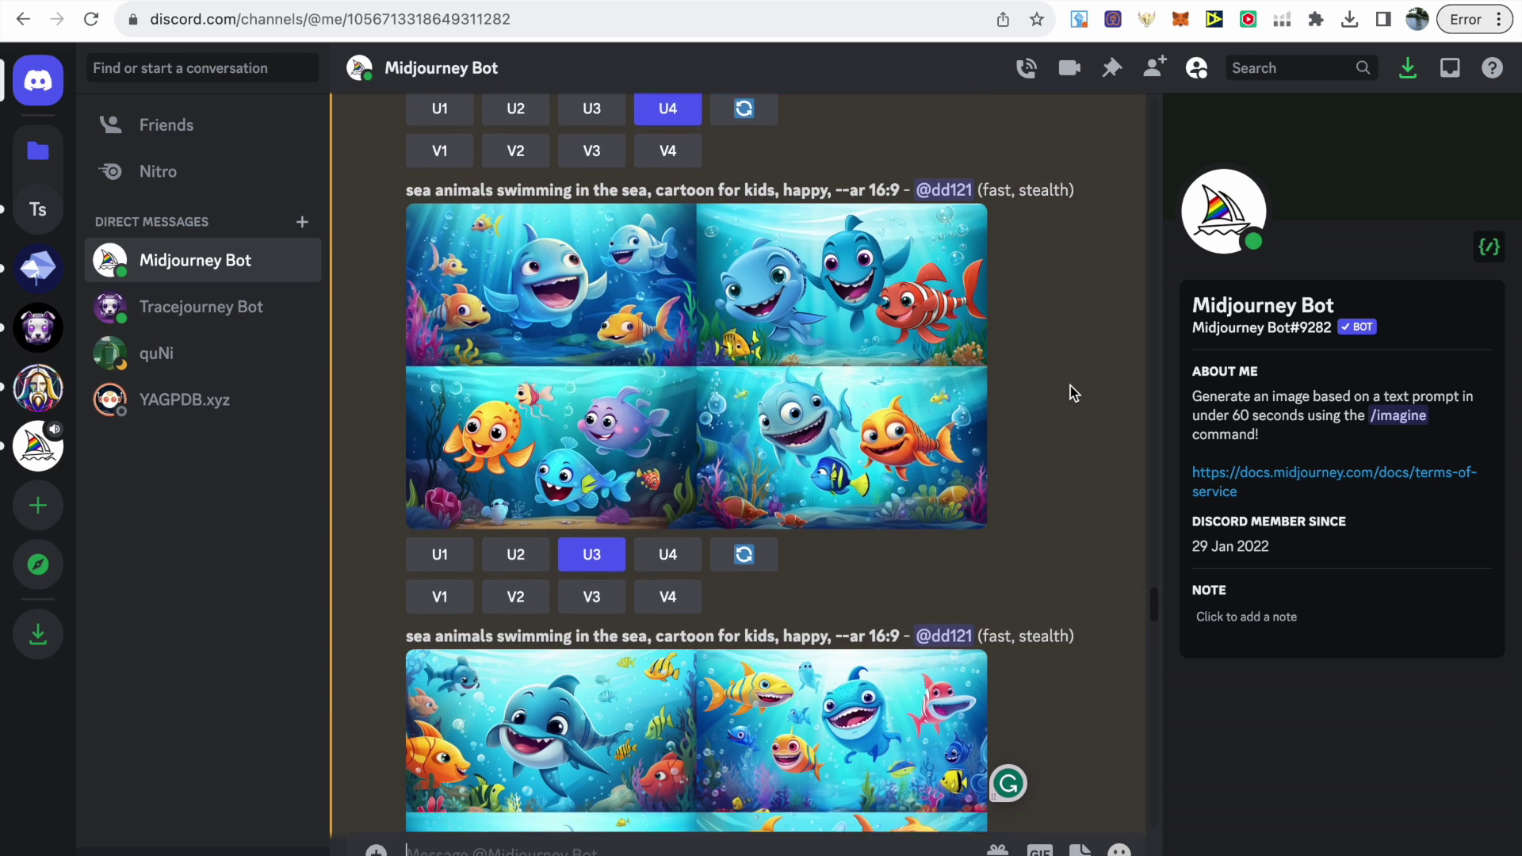
{"action": "scroll", "coordinate": [1071, 393], "scroll_direction": "down", "scroll_amount": 1}
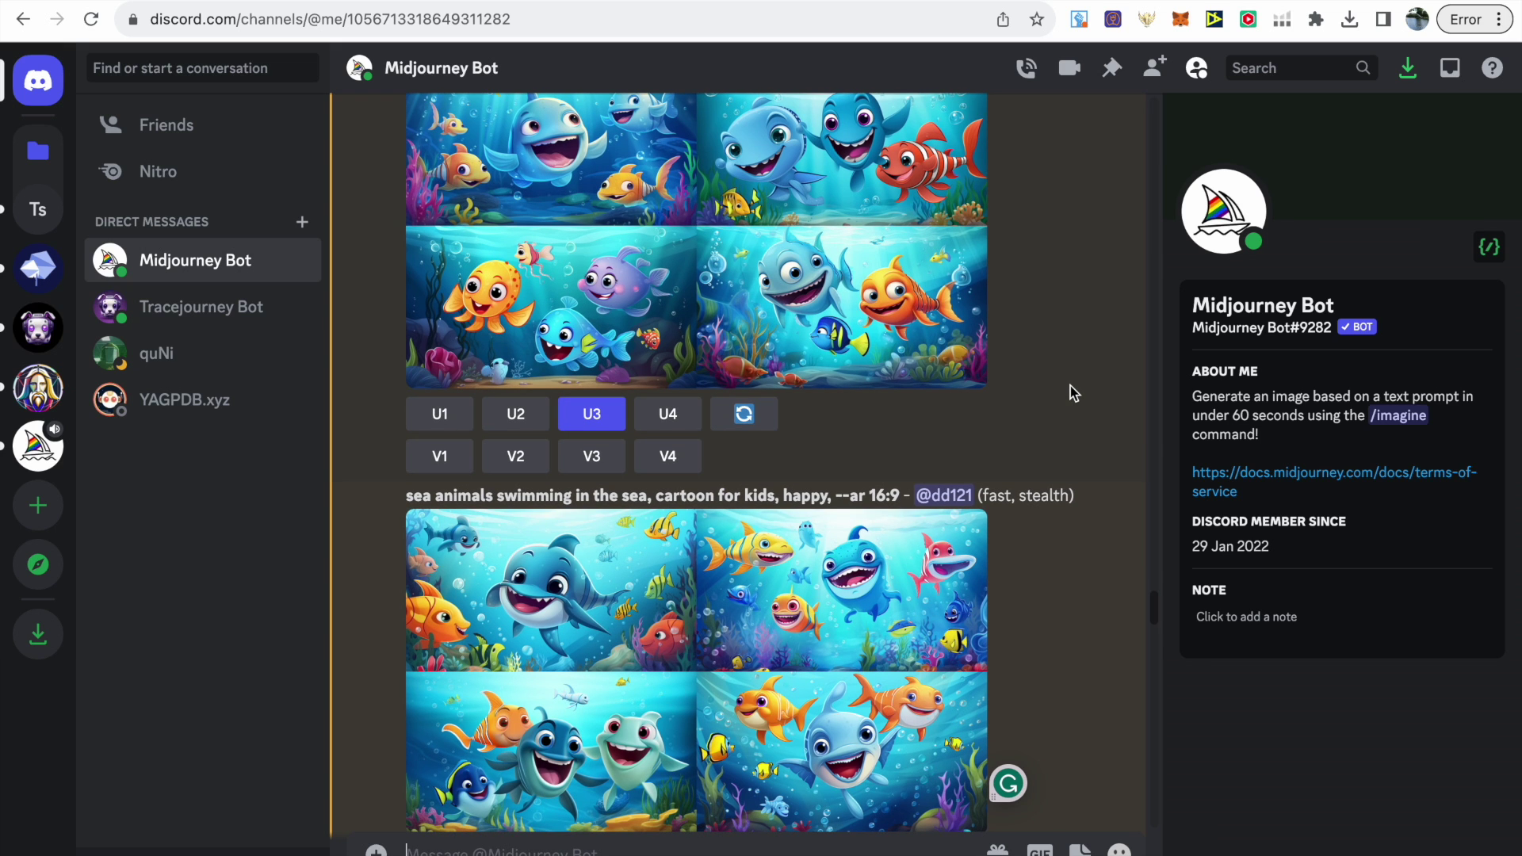
{"action": "scroll", "coordinate": [1071, 393], "scroll_direction": "down", "scroll_amount": 2}
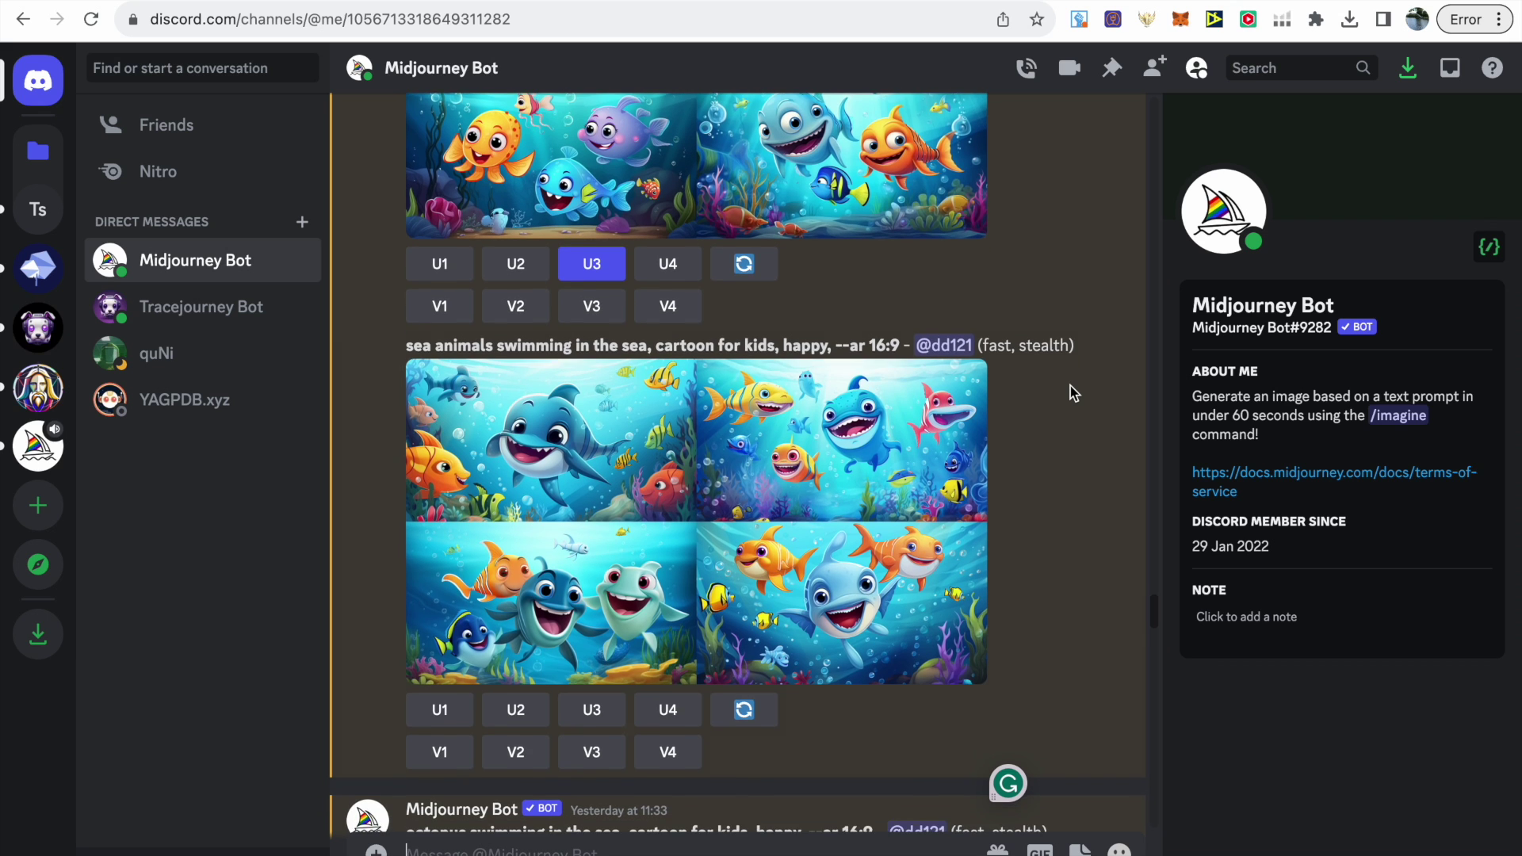
{"action": "scroll", "coordinate": [1070, 387], "scroll_direction": "down", "scroll_amount": 2}
{"action": "scroll", "coordinate": [1072, 394], "scroll_direction": "down", "scroll_amount": 4}
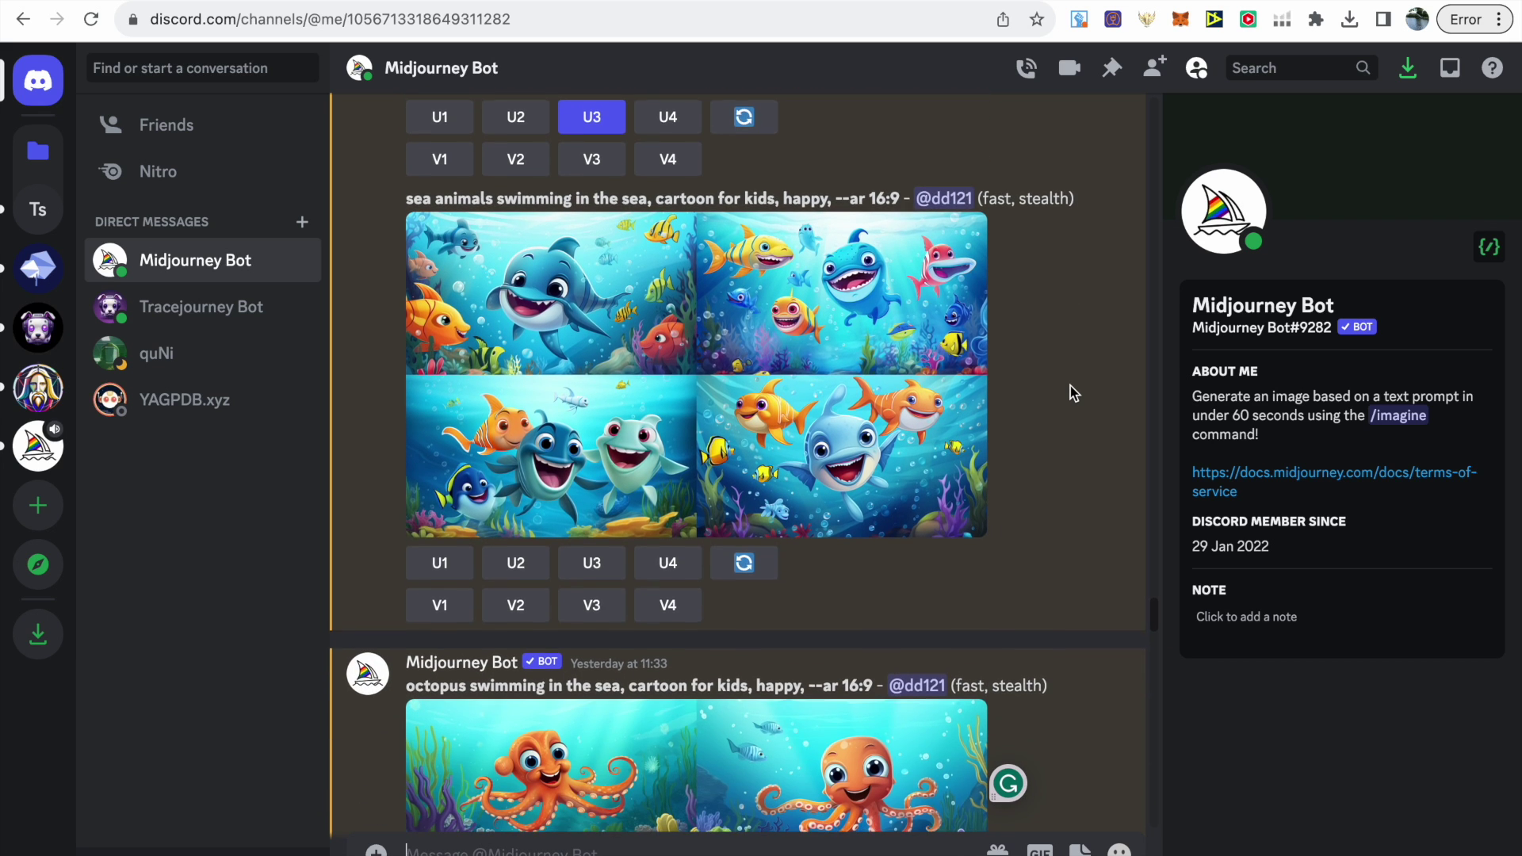
{"action": "scroll", "coordinate": [1071, 386], "scroll_direction": "down", "scroll_amount": 1}
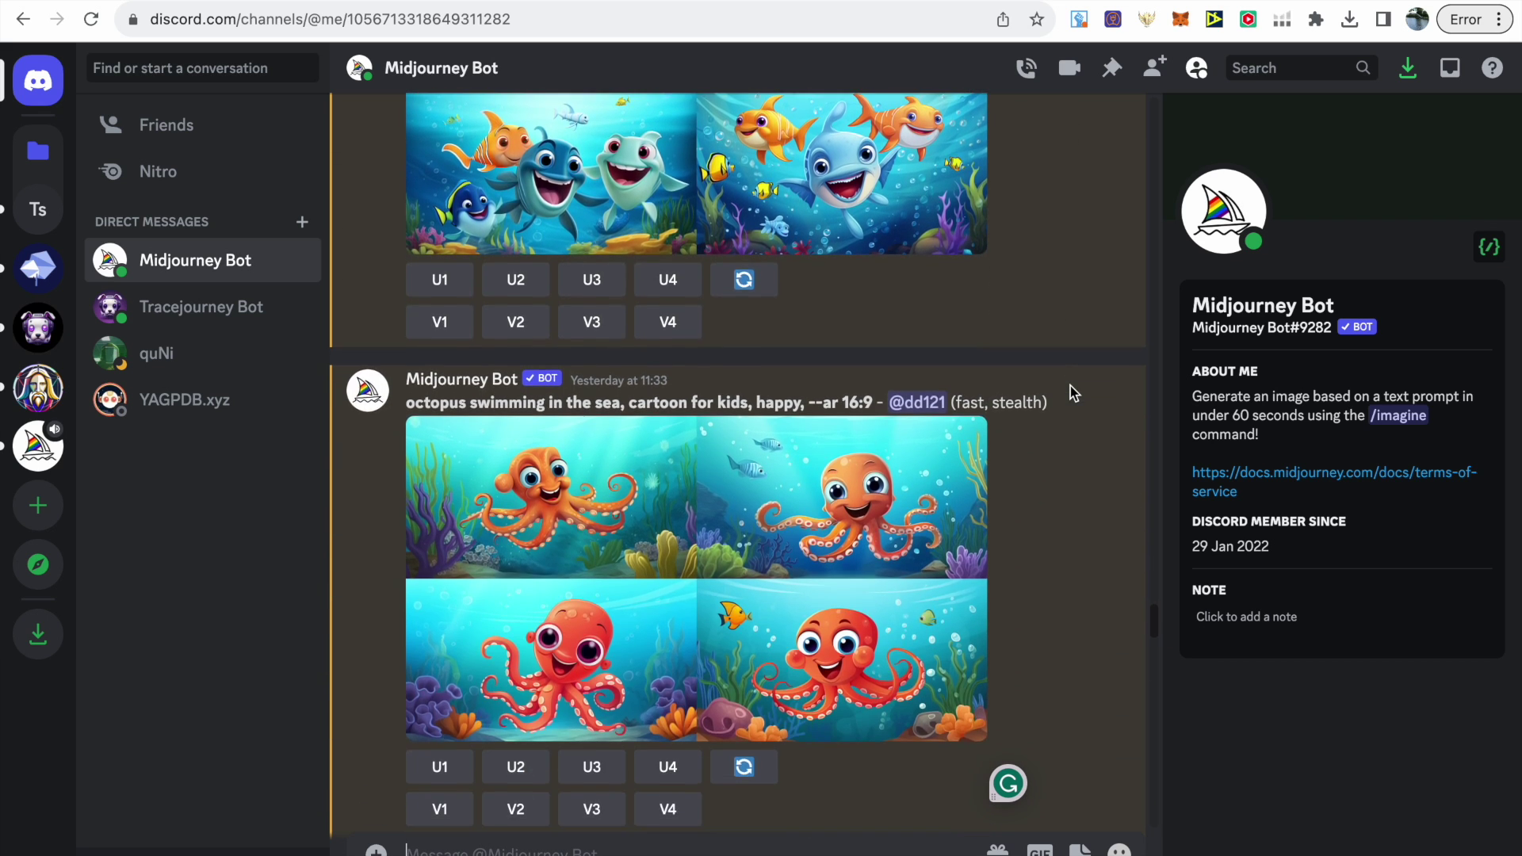
{"action": "scroll", "coordinate": [1049, 538], "scroll_direction": "down", "scroll_amount": 2}
{"action": "scroll", "coordinate": [1049, 538], "scroll_direction": "down", "scroll_amount": 8}
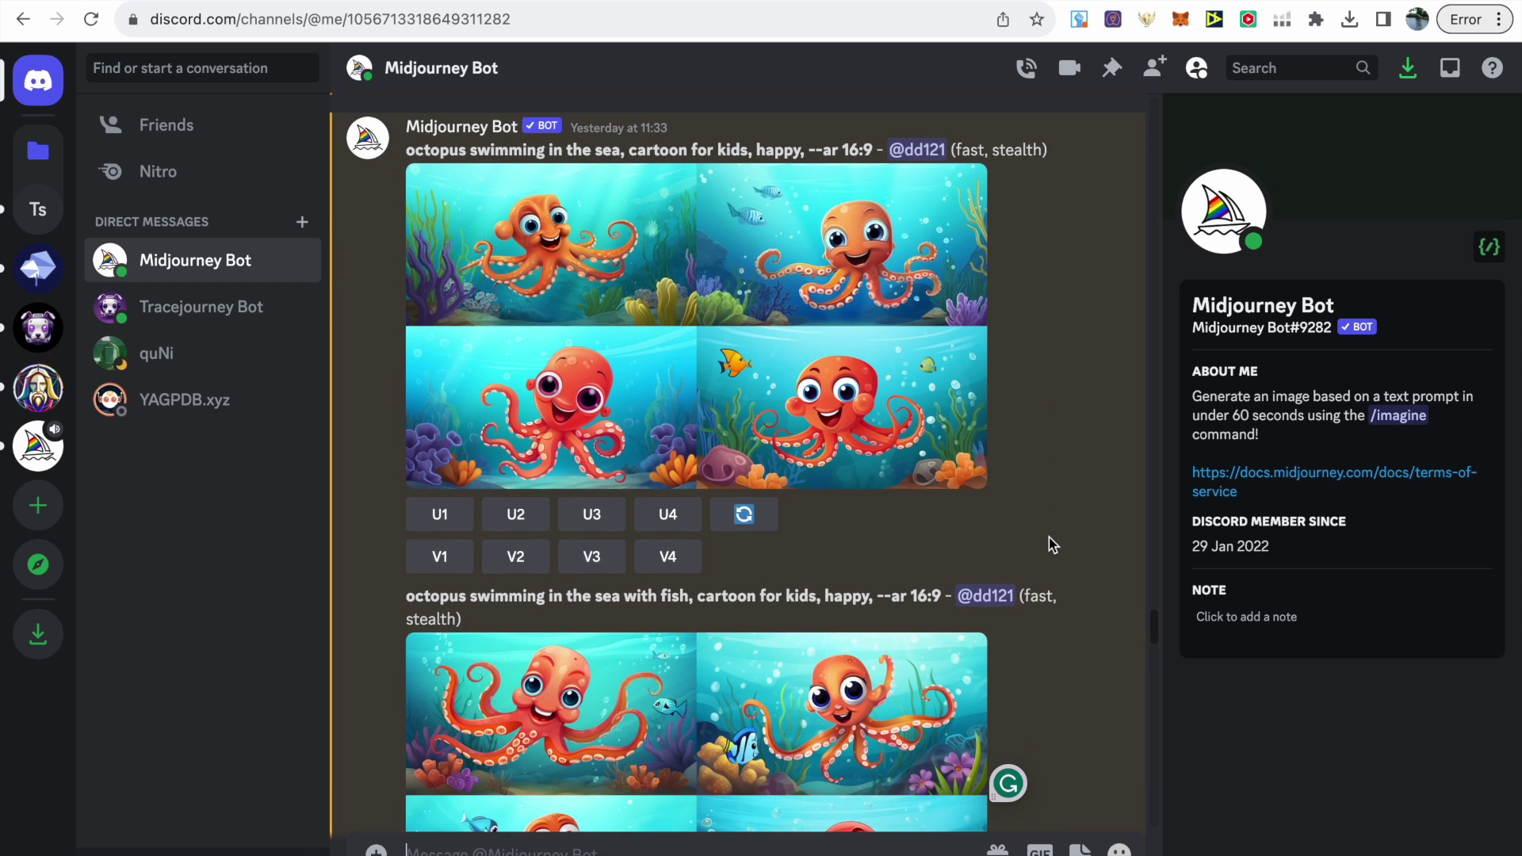
{"action": "scroll", "coordinate": [1049, 538], "scroll_direction": "down", "scroll_amount": 3}
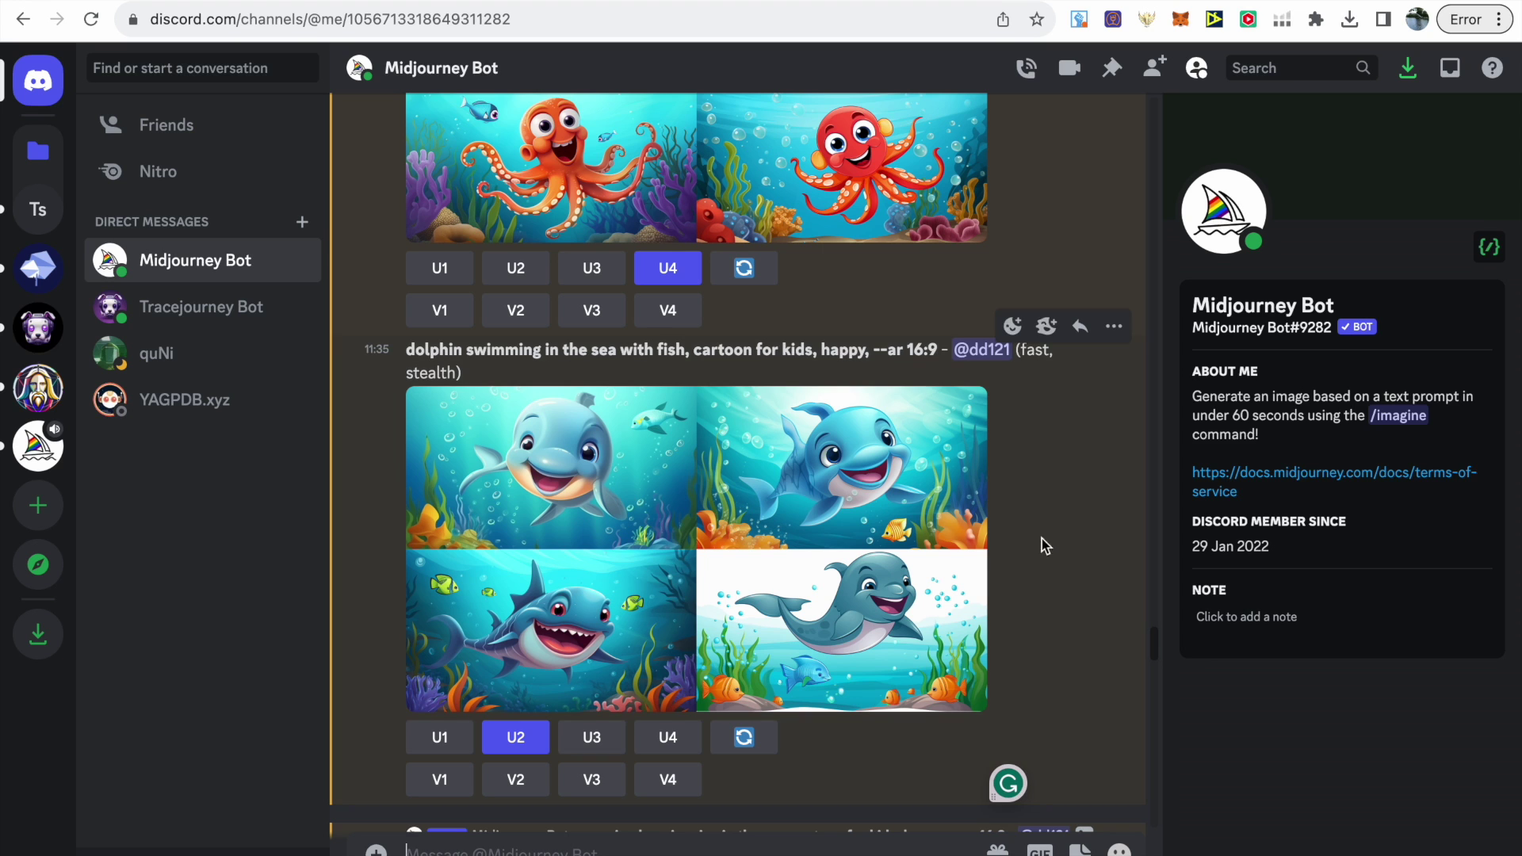
{"action": "scroll", "coordinate": [915, 490], "scroll_direction": "down", "scroll_amount": 8}
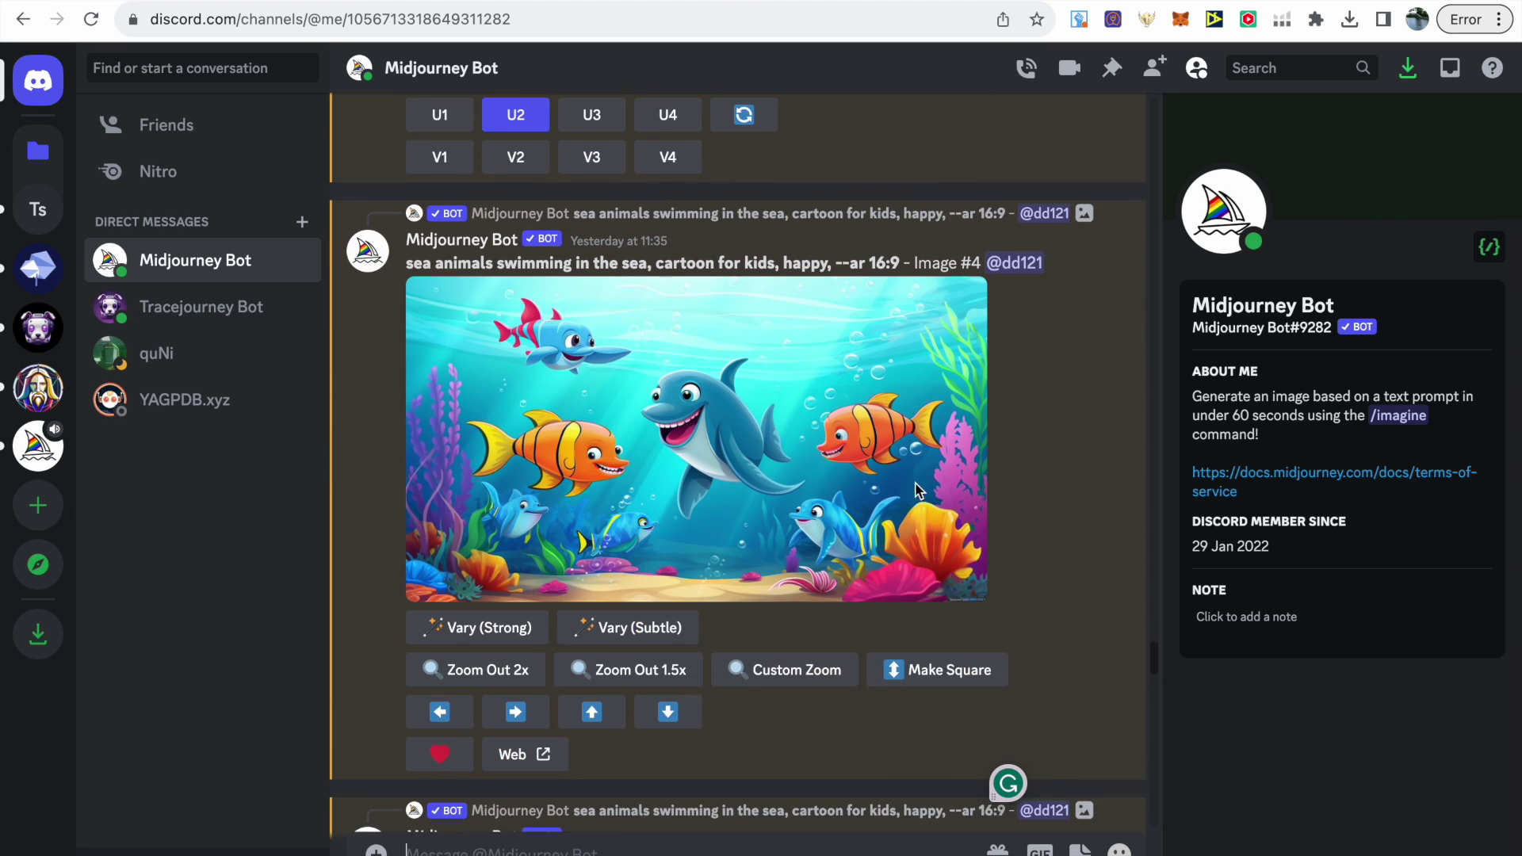
{"action": "scroll", "coordinate": [916, 490], "scroll_direction": "down", "scroll_amount": 8}
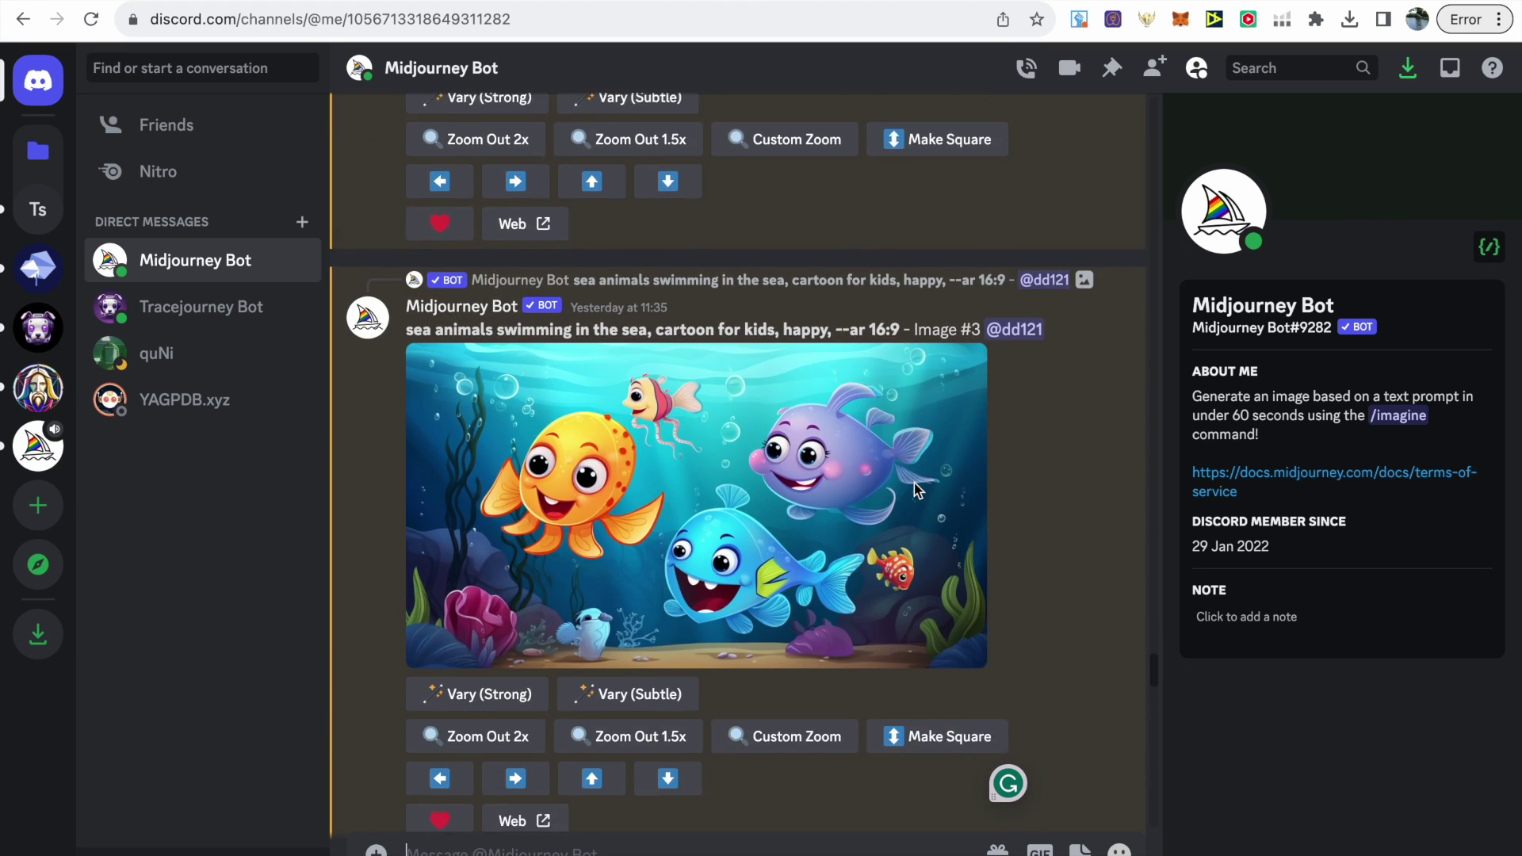
{"action": "scroll", "coordinate": [916, 490], "scroll_direction": "down", "scroll_amount": 6}
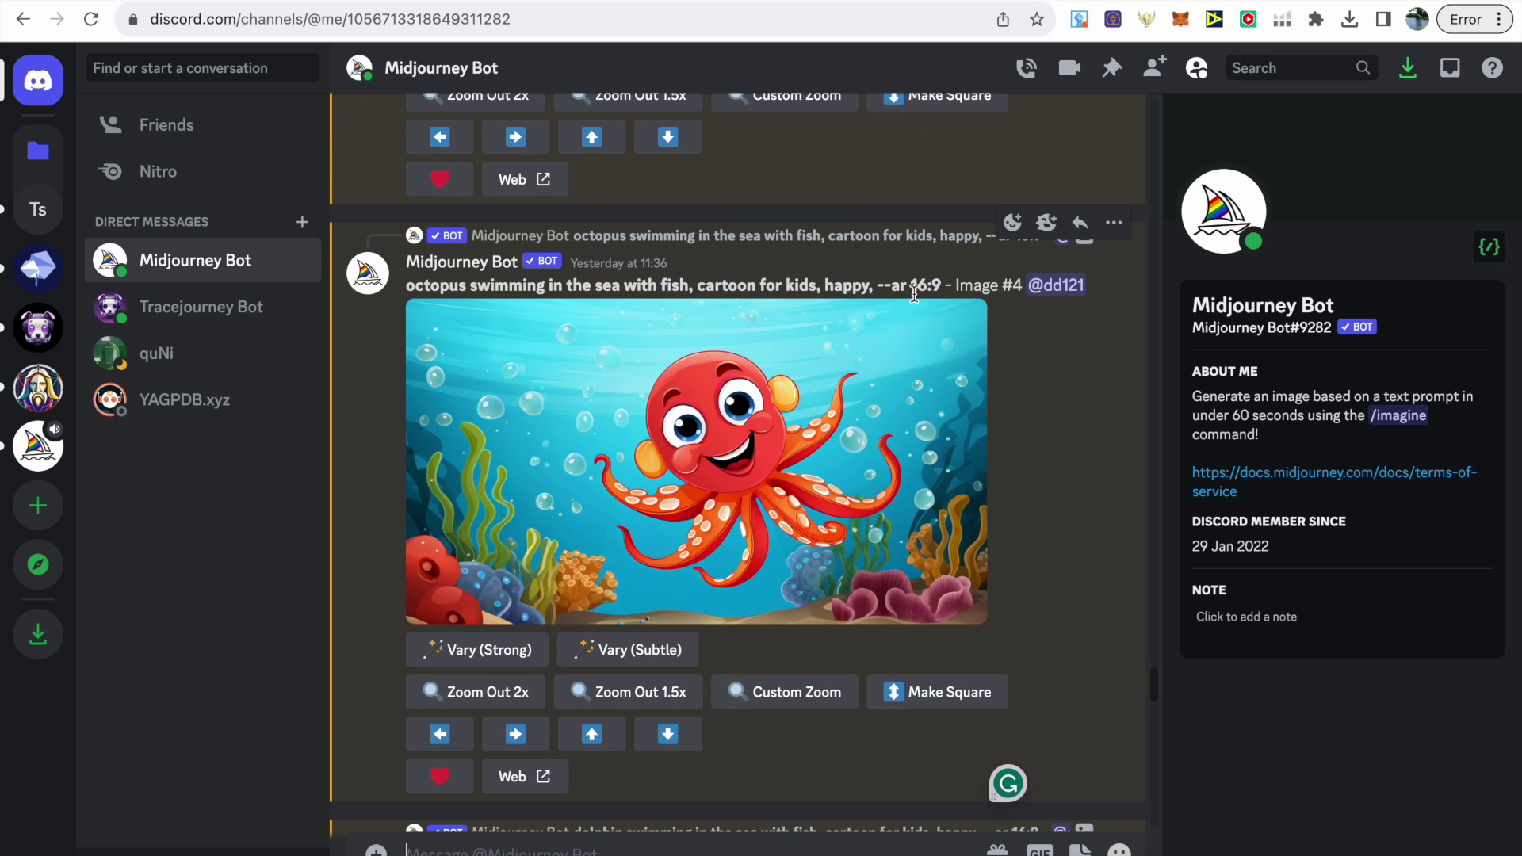
{"action": "scroll", "coordinate": [952, 350], "scroll_direction": "down", "scroll_amount": 5}
{"action": "scroll", "coordinate": [951, 346], "scroll_direction": "down", "scroll_amount": 7}
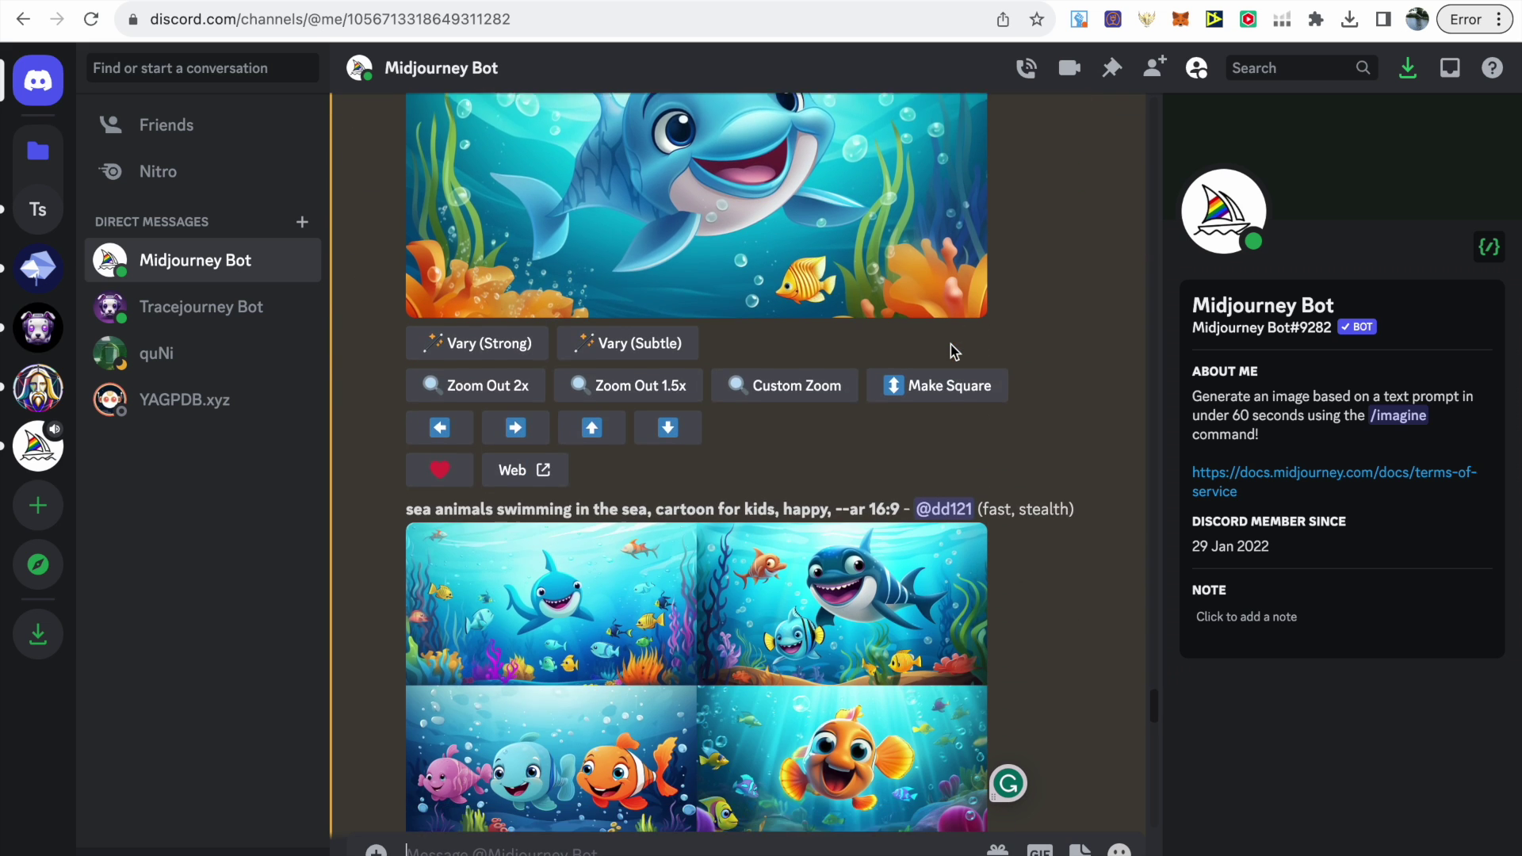
{"action": "scroll", "coordinate": [951, 244], "scroll_direction": "down", "scroll_amount": 6}
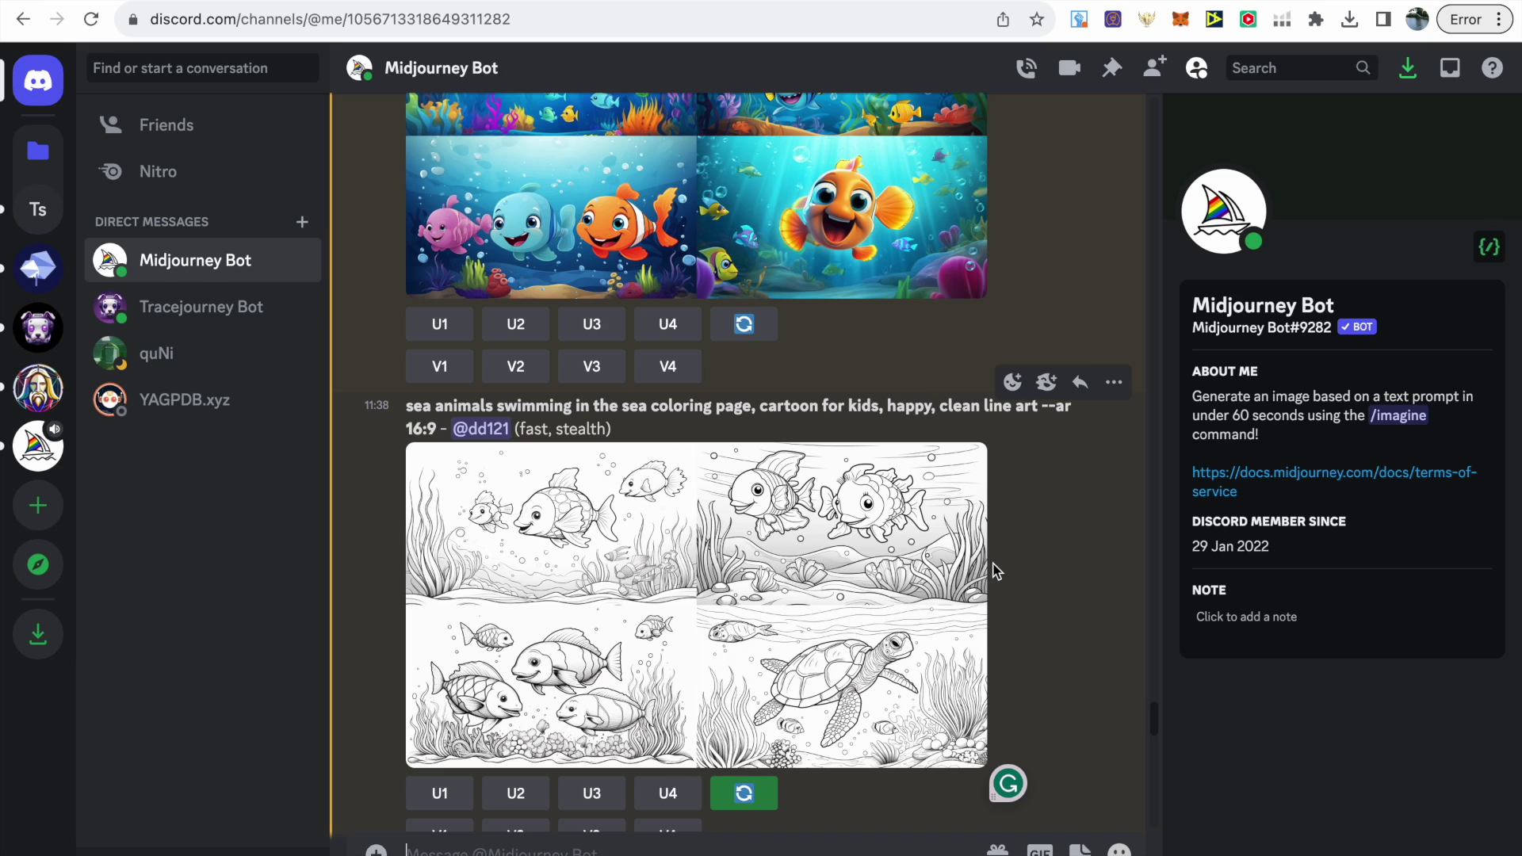
{"action": "scroll", "coordinate": [1006, 617], "scroll_direction": "down", "scroll_amount": 4}
{"action": "scroll", "coordinate": [1009, 621], "scroll_direction": "down", "scroll_amount": 4}
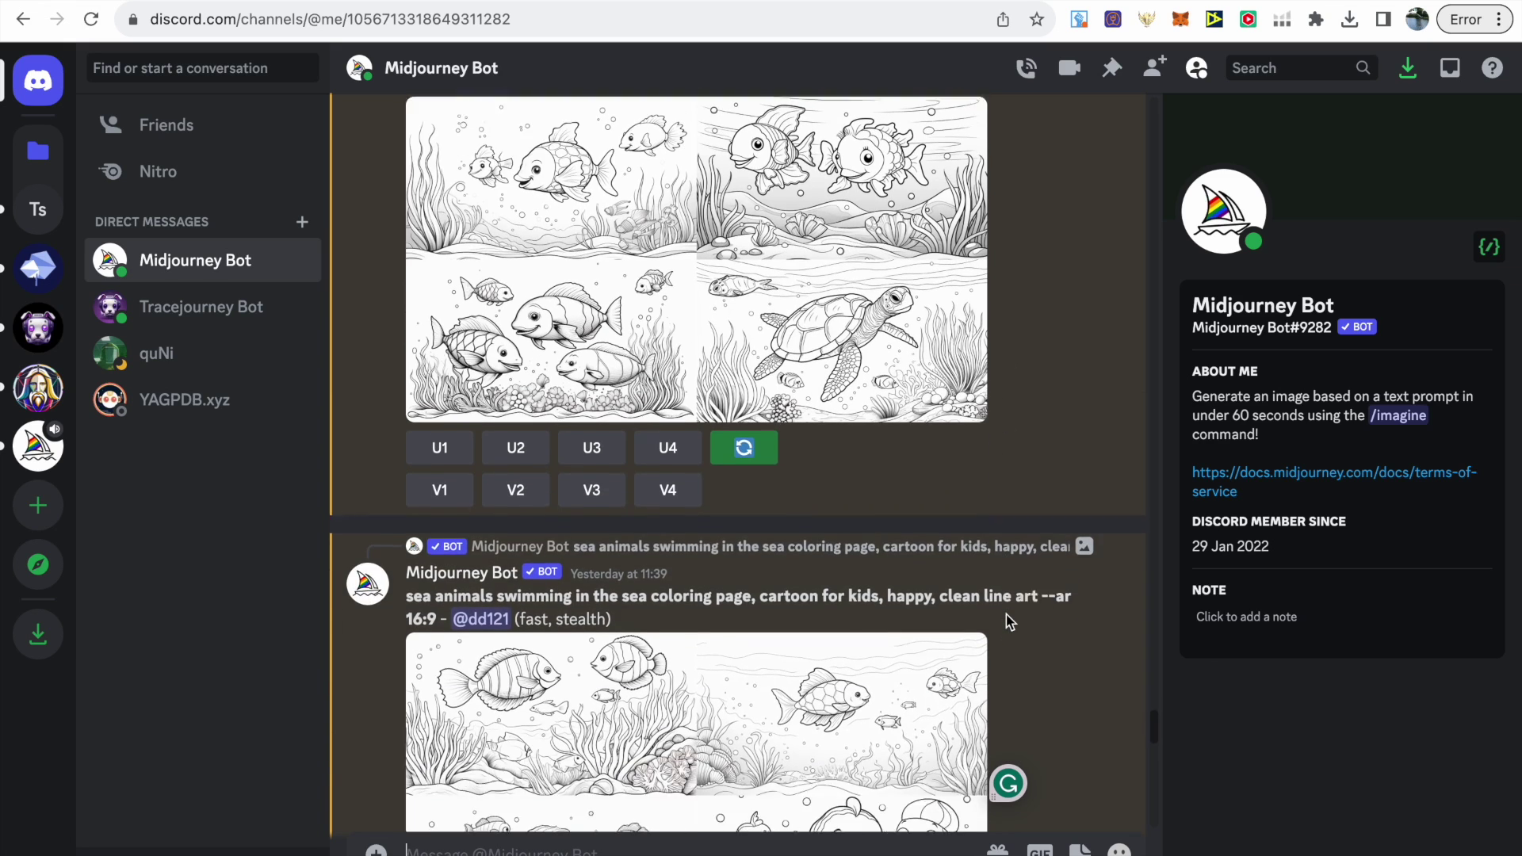
{"action": "scroll", "coordinate": [1009, 621], "scroll_direction": "down", "scroll_amount": 6}
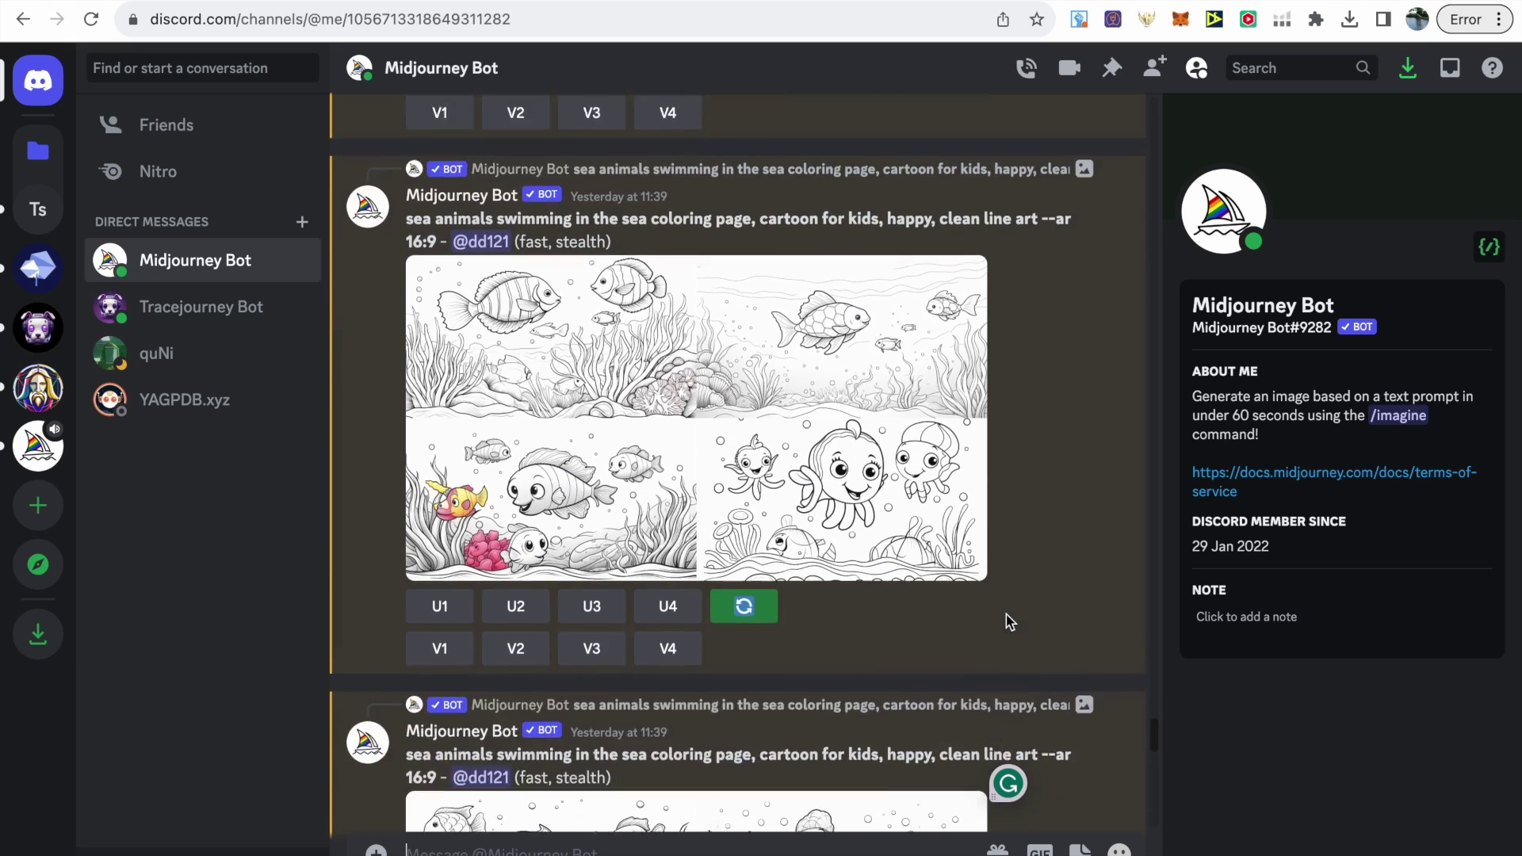
{"action": "scroll", "coordinate": [1009, 622], "scroll_direction": "down", "scroll_amount": 1}
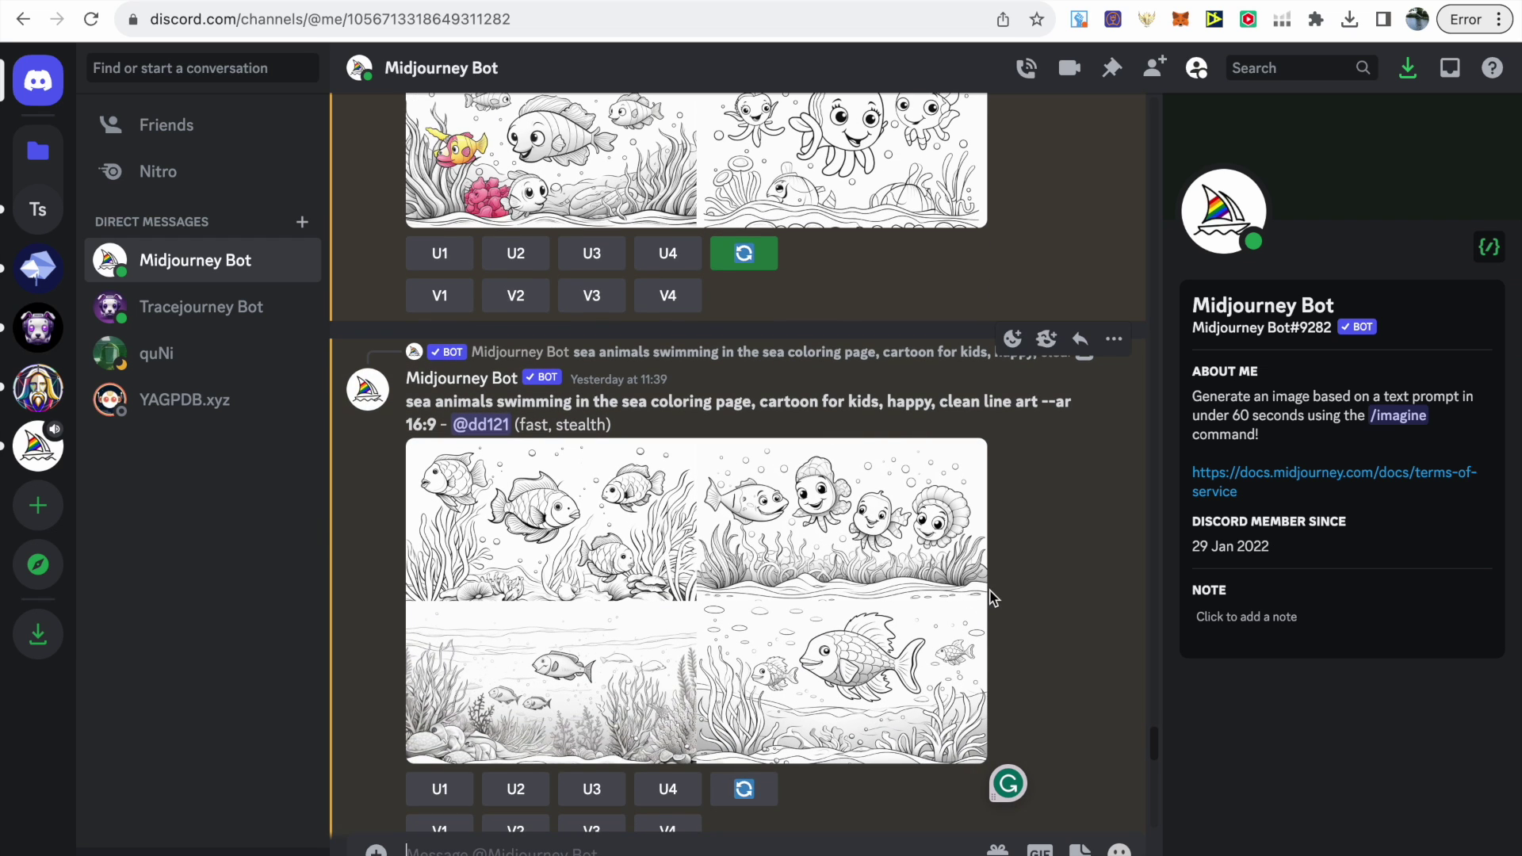
{"action": "scroll", "coordinate": [994, 598], "scroll_direction": "down", "scroll_amount": 7}
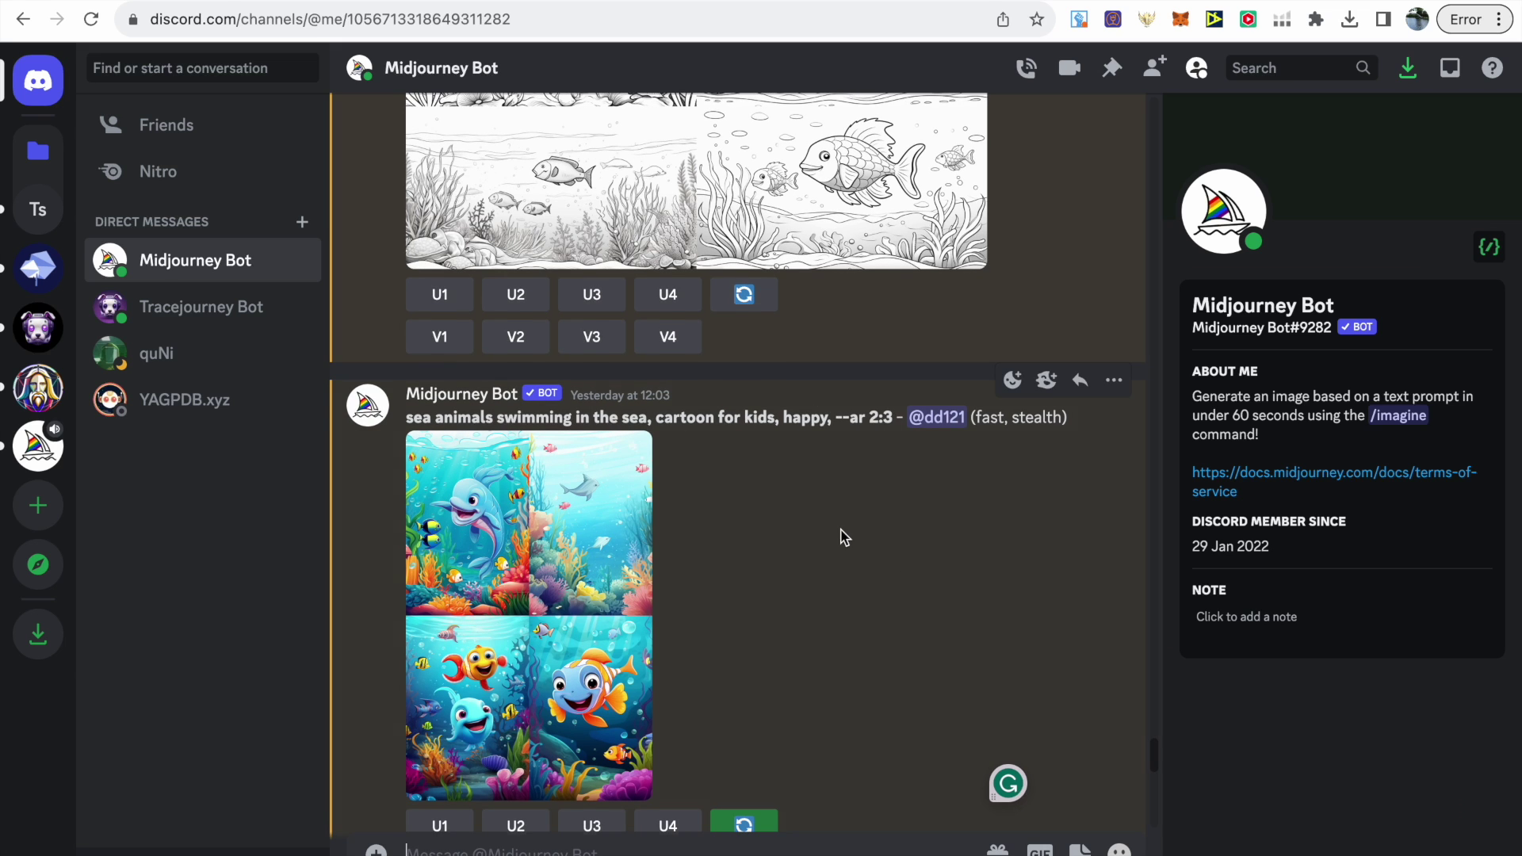
{"action": "scroll", "coordinate": [844, 538], "scroll_direction": "down", "scroll_amount": 1}
Scroll the Midjourney Bot chat to the cartoon sea-animal images.
{"action": "scroll", "coordinate": [844, 538], "scroll_direction": "down", "scroll_amount": 5}
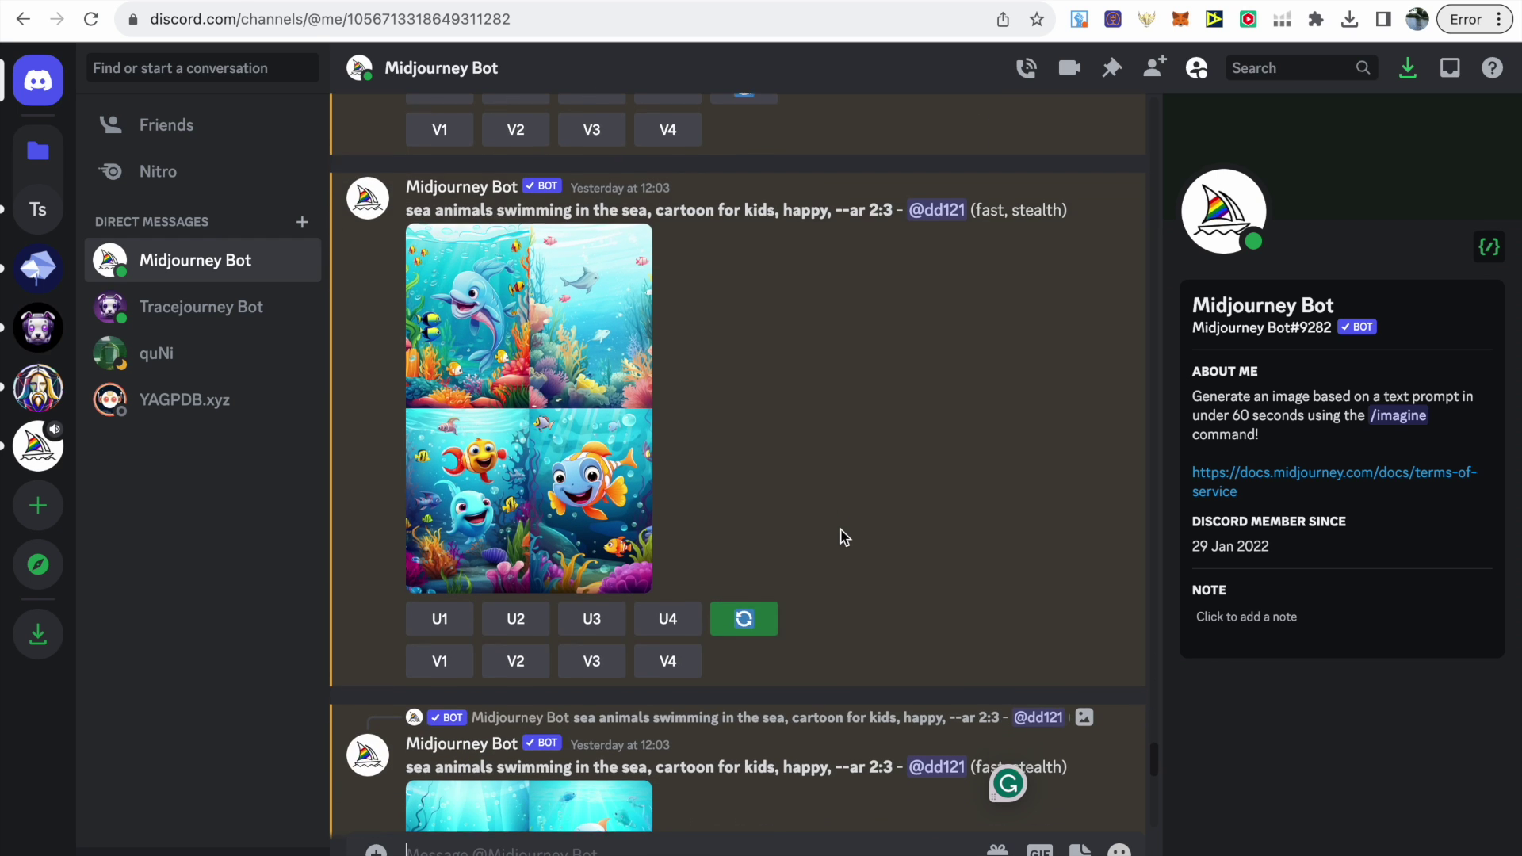
{"action": "scroll", "coordinate": [845, 537], "scroll_direction": "down", "scroll_amount": 4}
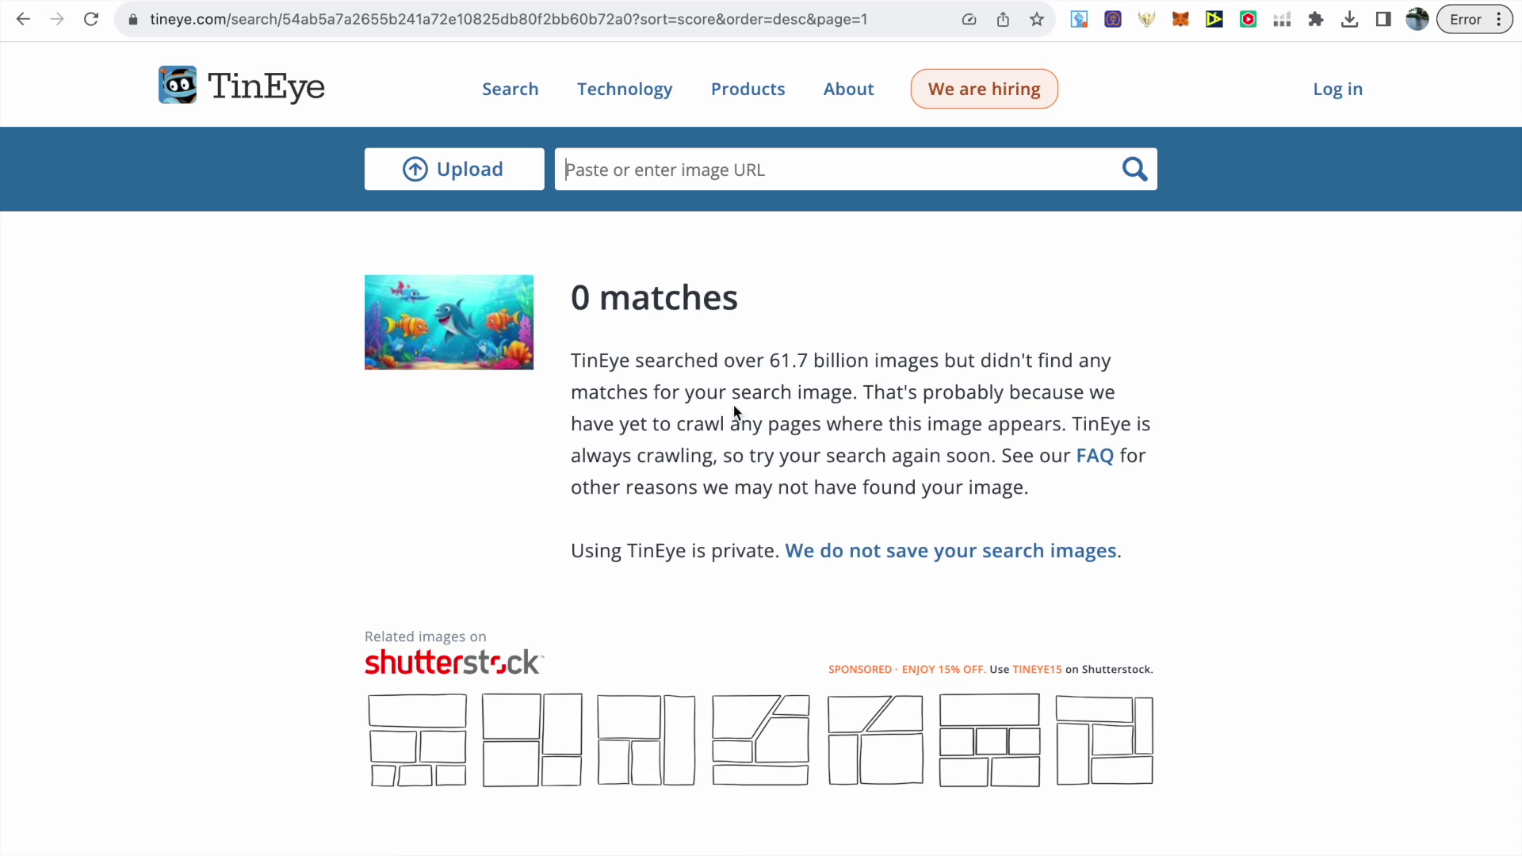
Note TinEye's 0-match result and move to the KDP cover calculator tab.
{"action": "key", "text": "ctrl+Tab"}
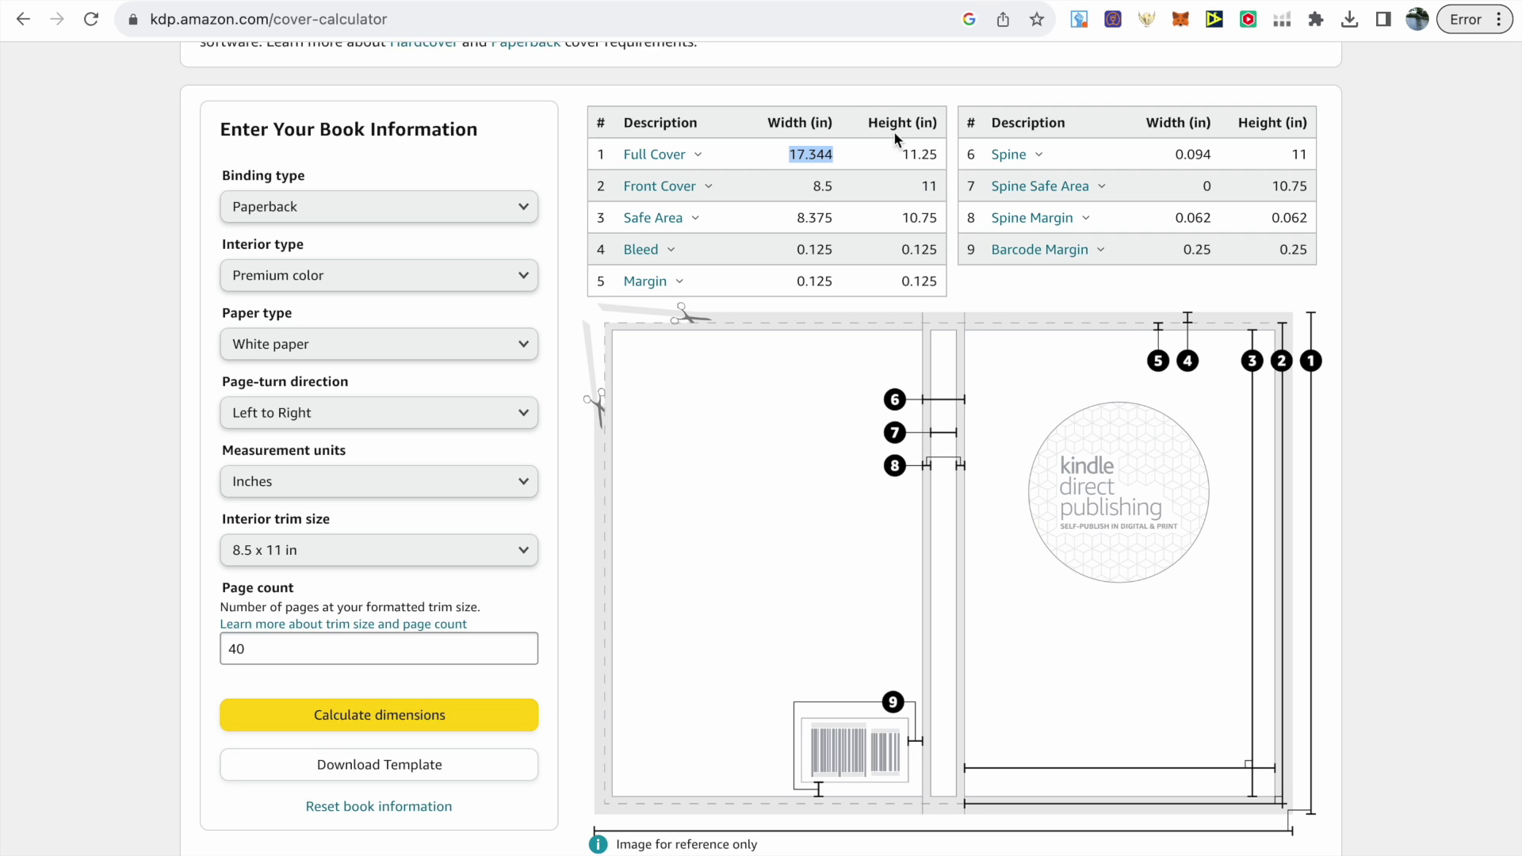
Go back to the Canva home page after noting the 17.344 × 11.25 in cover size.
{"action": "left_click", "coordinate": [809, 1]}
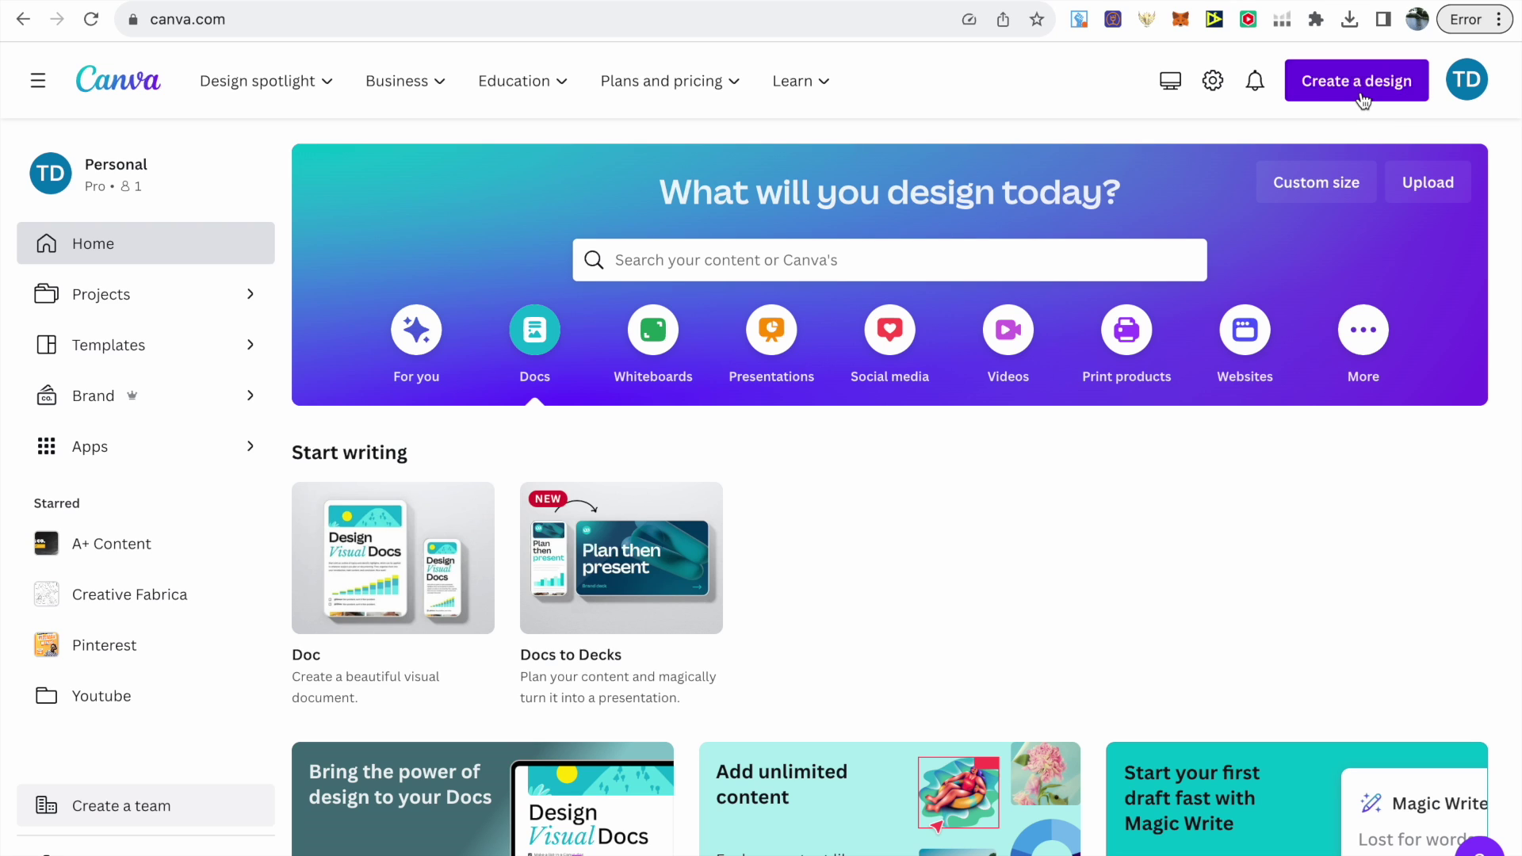
Start a custom-size design measured in inches, then open the 'example page' design.
{"action": "left_click", "coordinate": [1363, 99]}
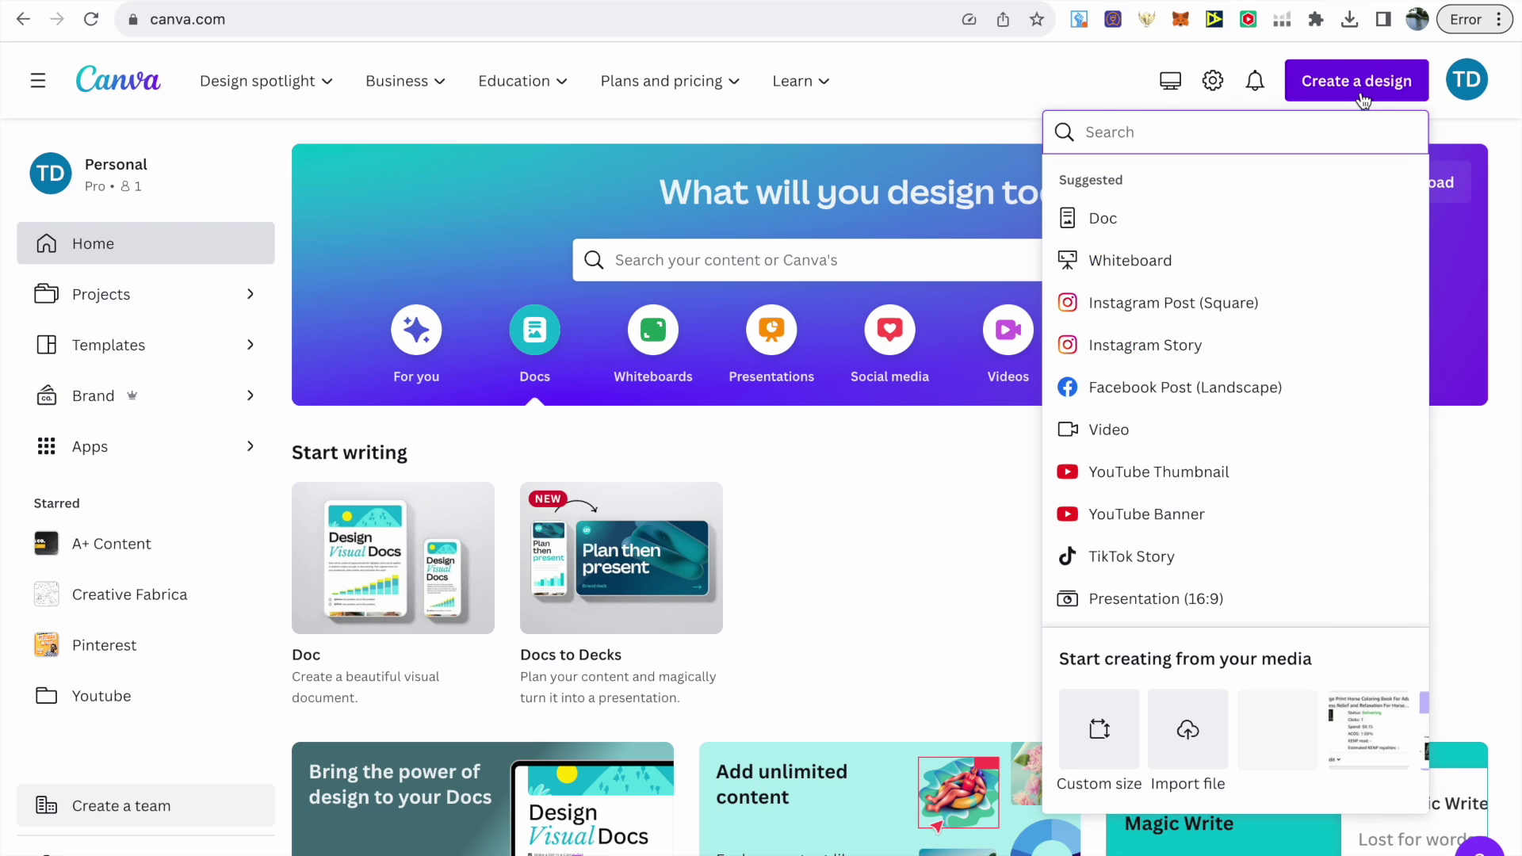
{"action": "left_click", "coordinate": [1099, 724]}
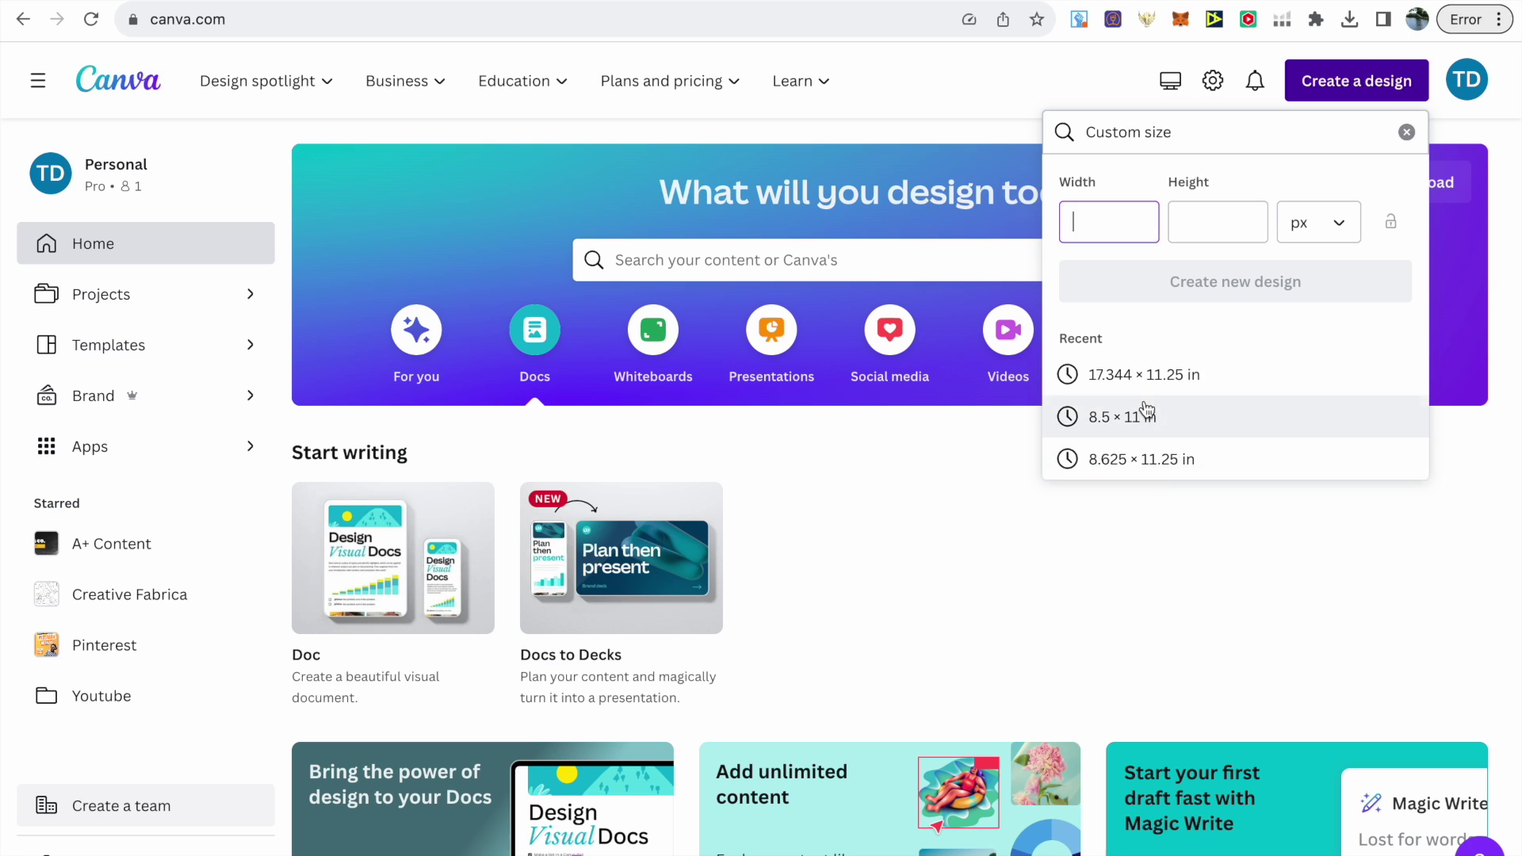
{"action": "left_click", "coordinate": [1294, 231]}
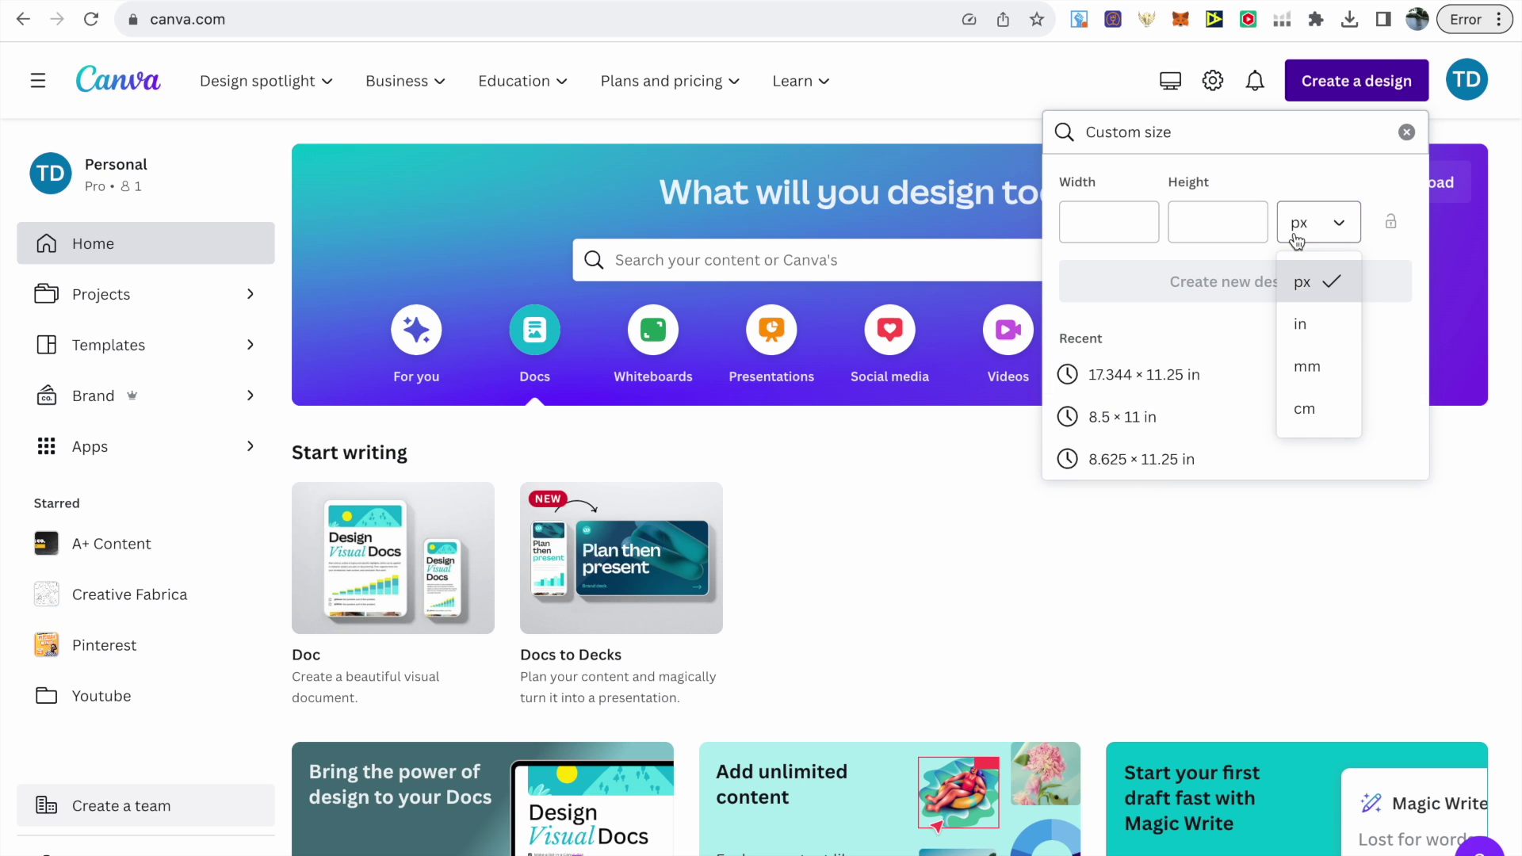
{"action": "left_click", "coordinate": [1293, 326]}
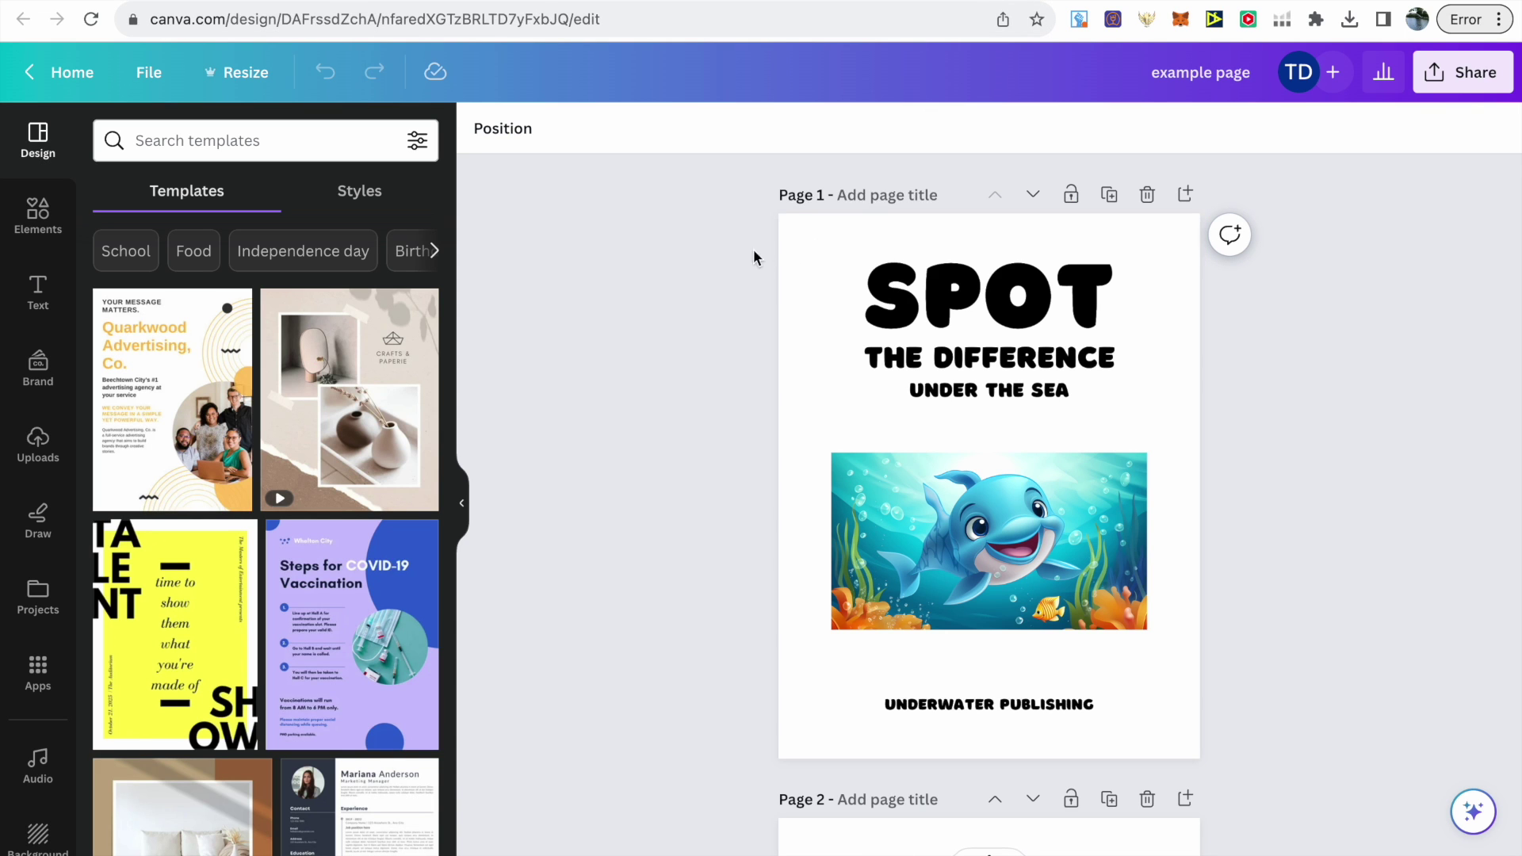
{"action": "left_click", "coordinate": [463, 499]}
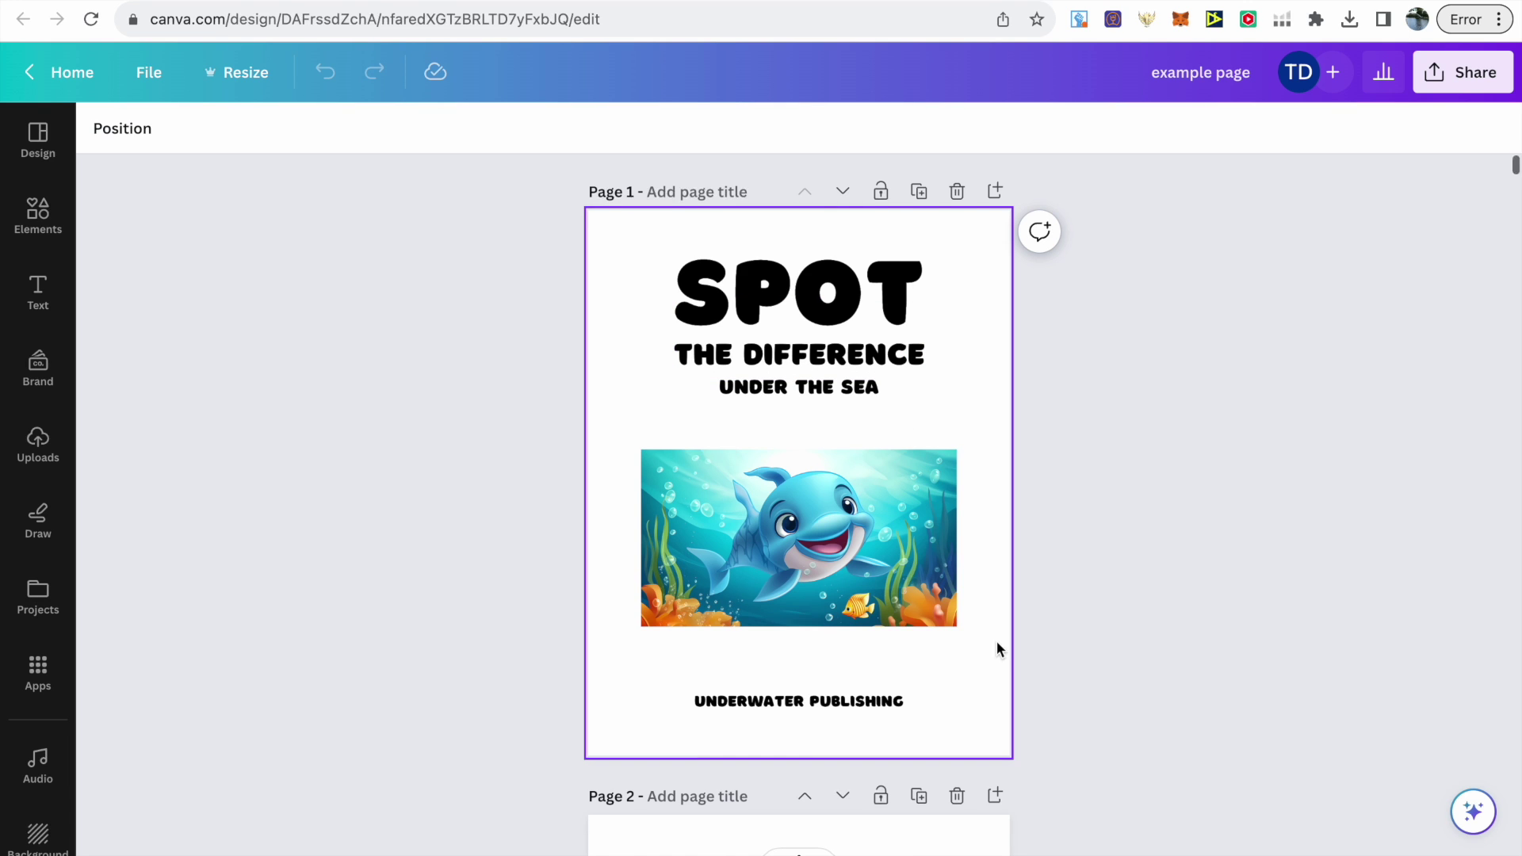
{"action": "scroll", "coordinate": [997, 641], "scroll_direction": "down", "scroll_amount": 5}
{"action": "scroll", "coordinate": [997, 641], "scroll_direction": "down", "scroll_amount": 3}
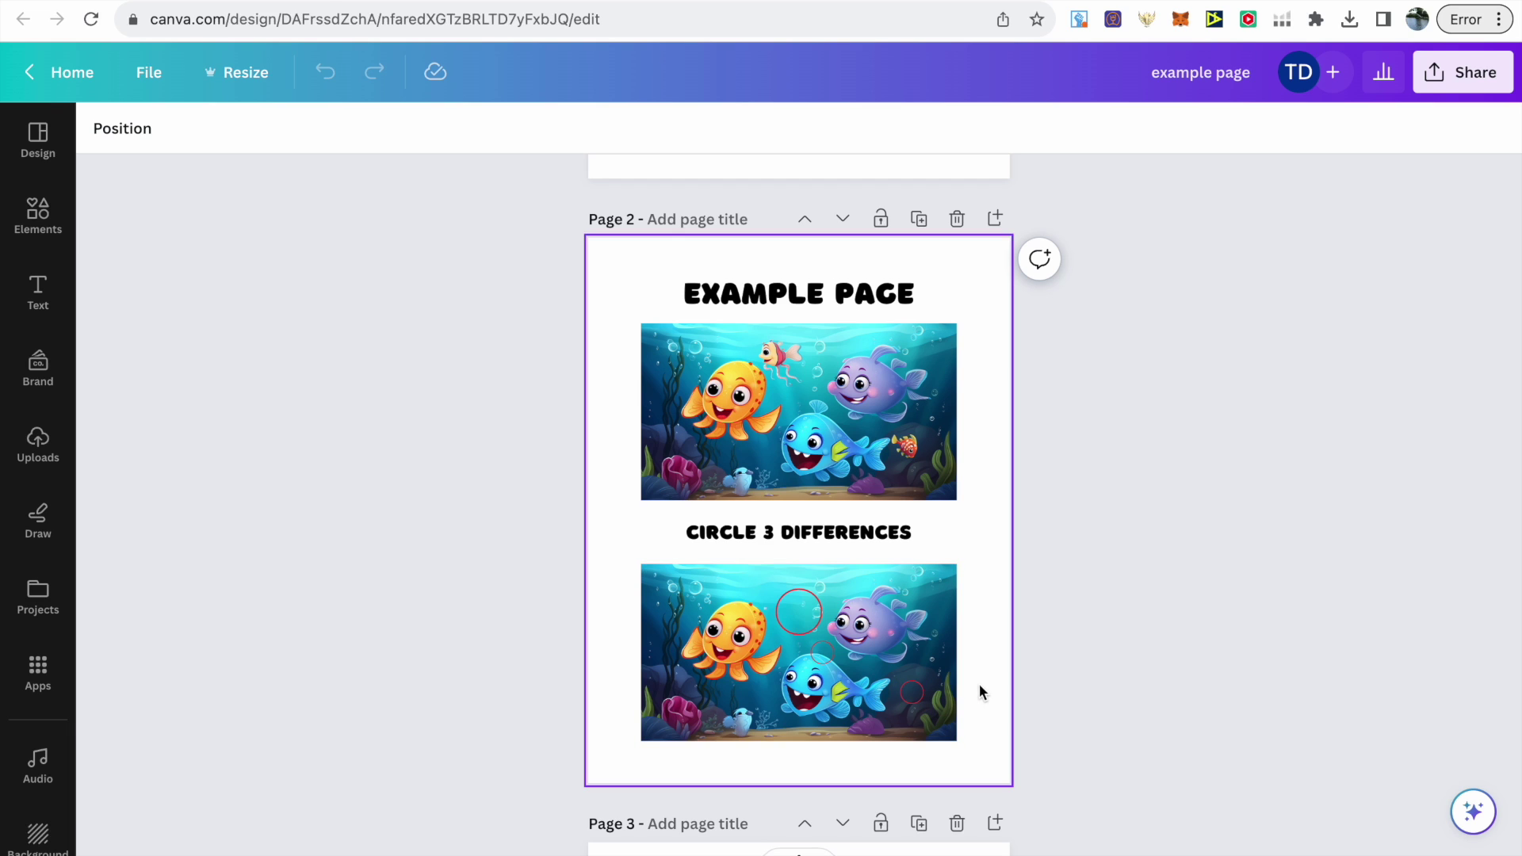
{"action": "scroll", "coordinate": [983, 688], "scroll_direction": "down", "scroll_amount": 5}
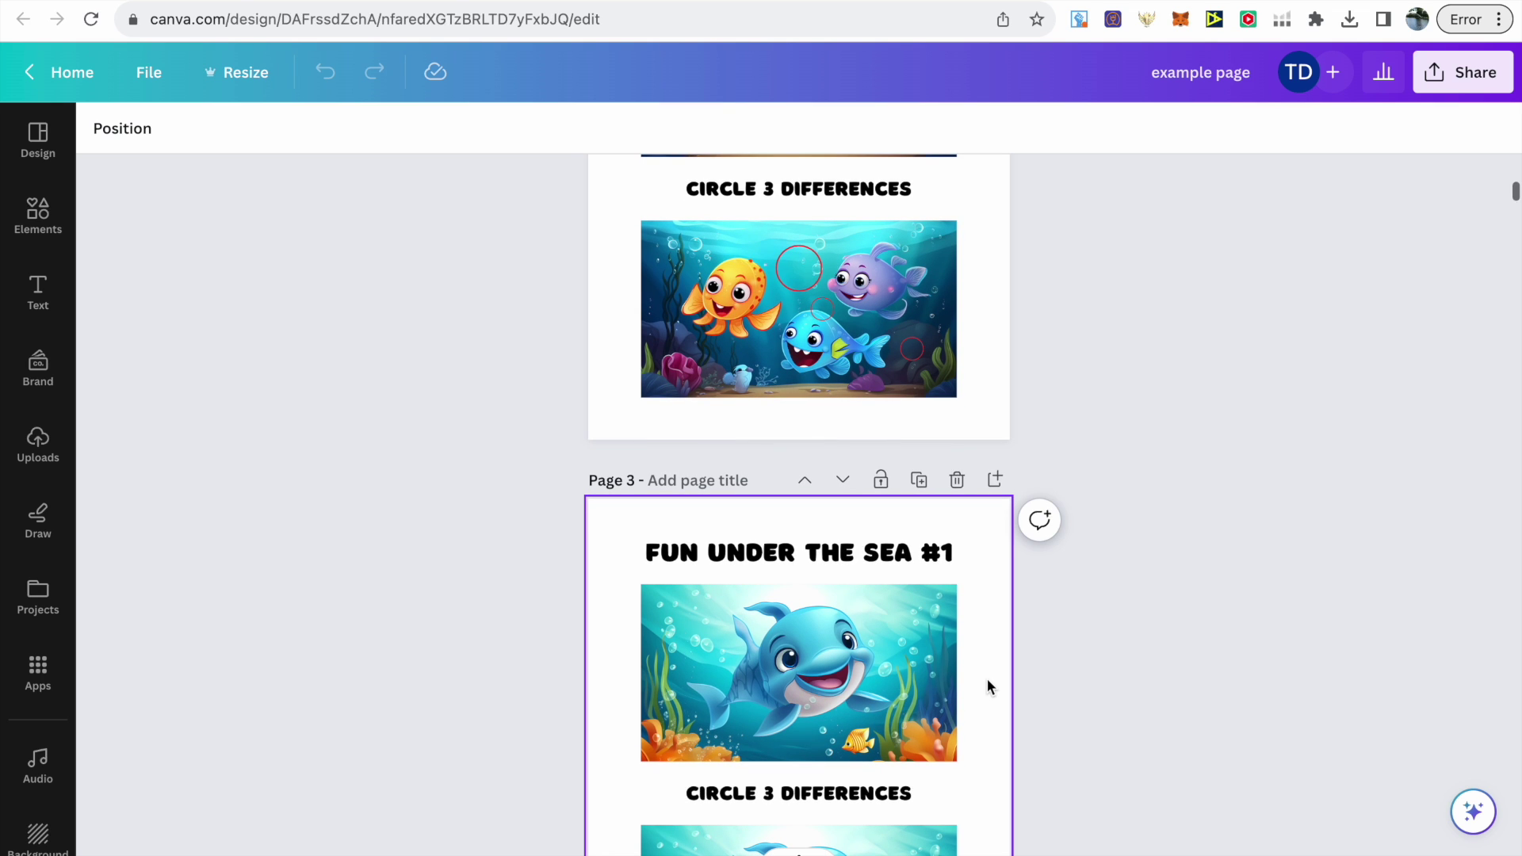
{"action": "scroll", "coordinate": [987, 686], "scroll_direction": "down", "scroll_amount": 1}
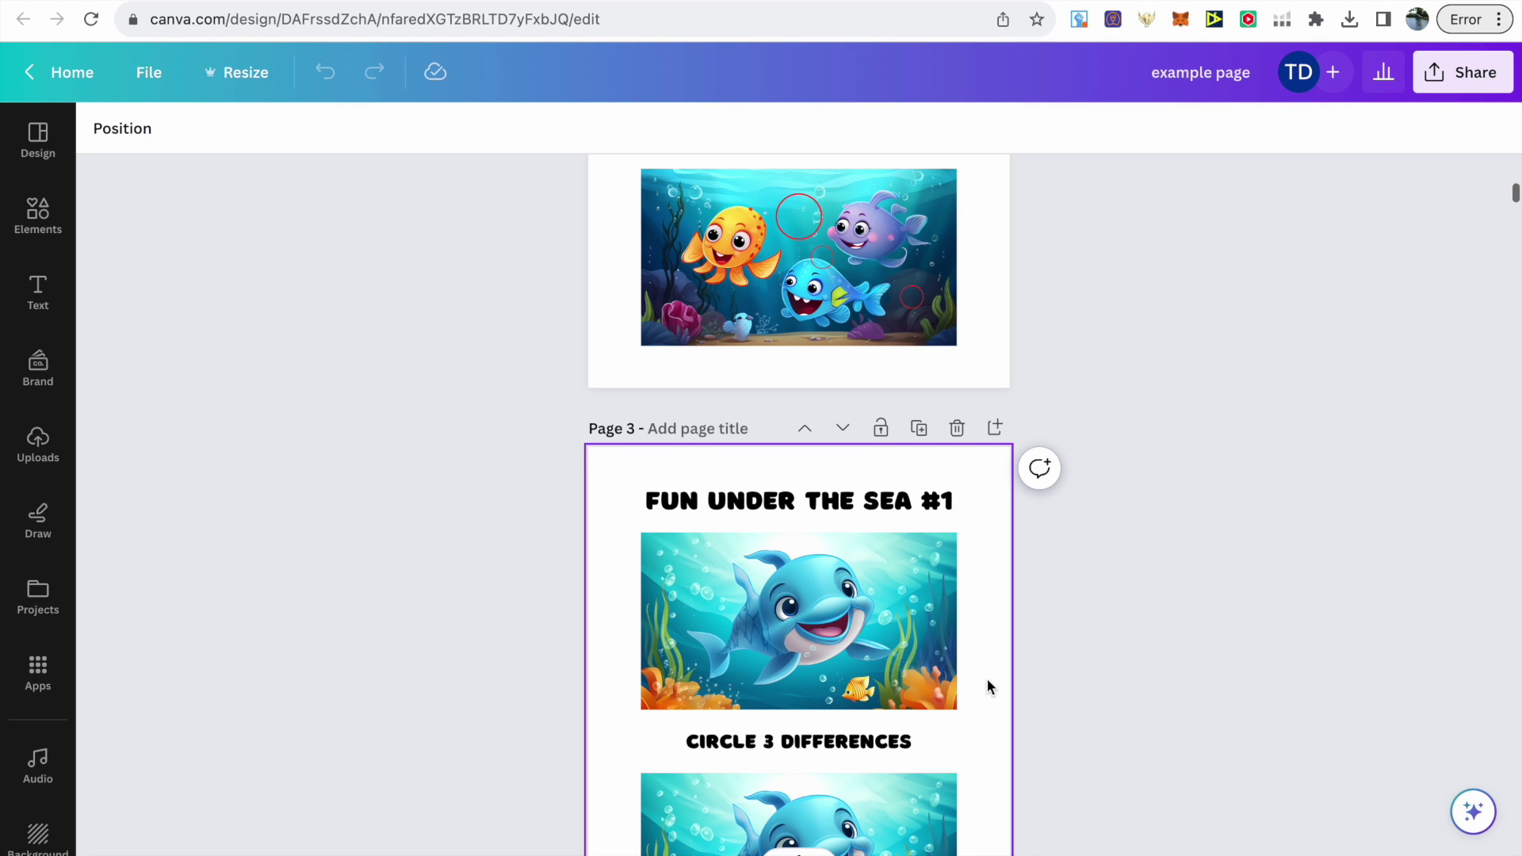
{"action": "scroll", "coordinate": [988, 682], "scroll_direction": "down", "scroll_amount": 1}
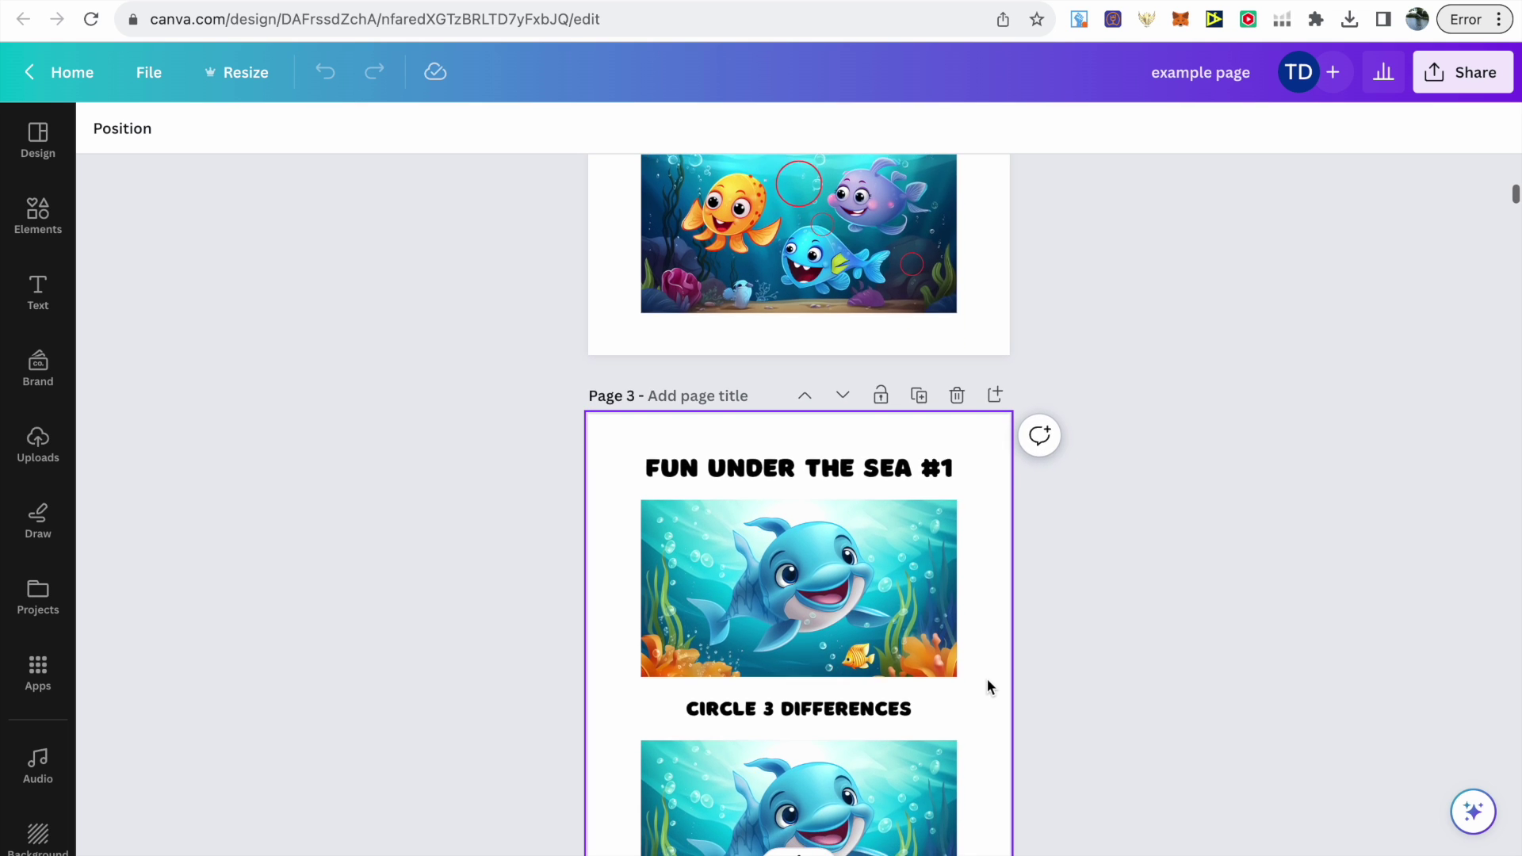
{"action": "scroll", "coordinate": [988, 682], "scroll_direction": "down", "scroll_amount": 1}
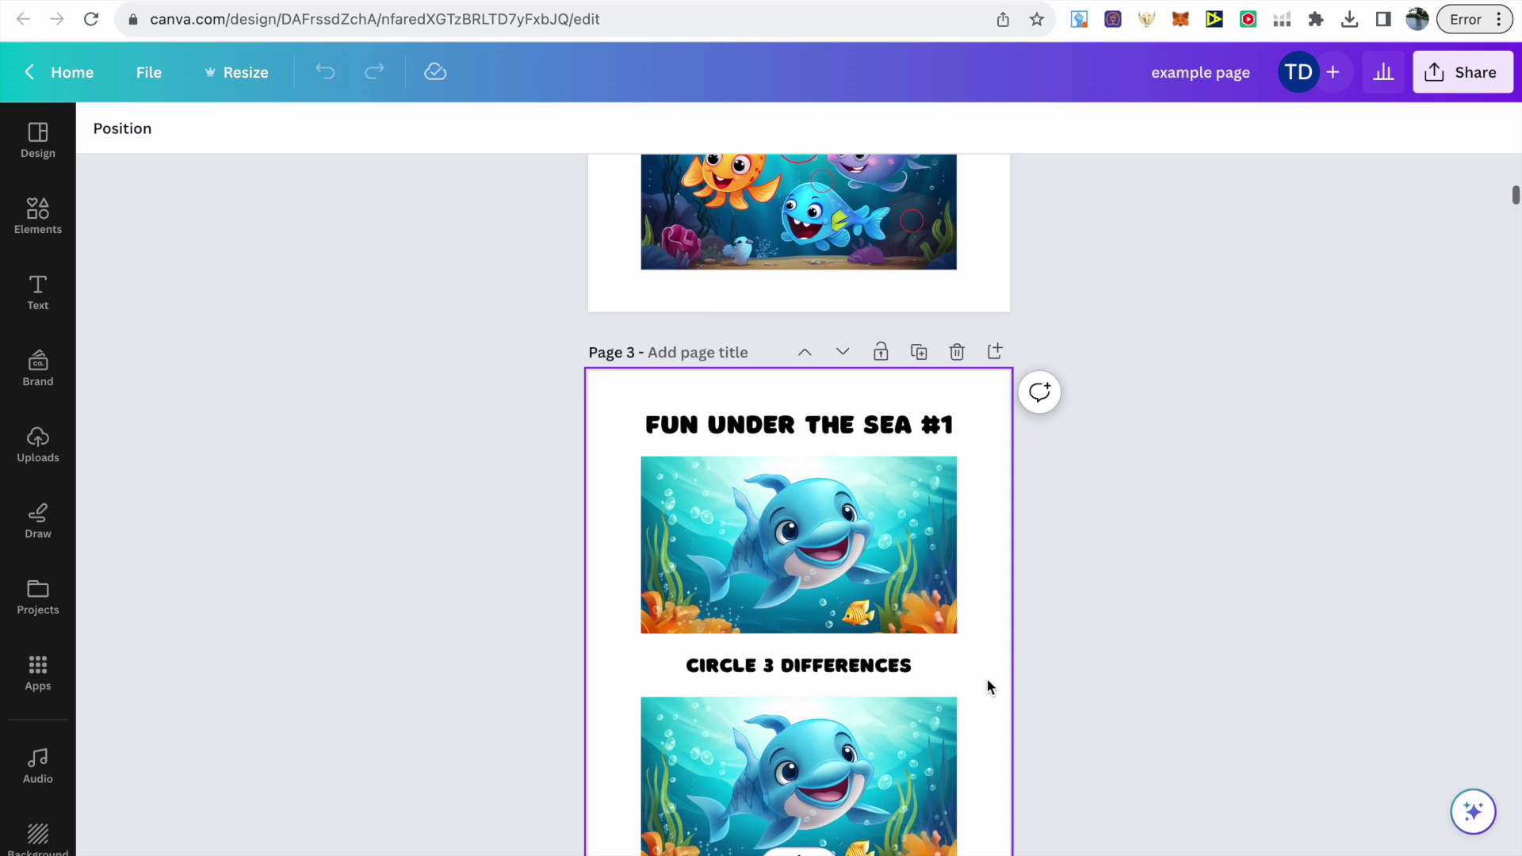
{"action": "scroll", "coordinate": [988, 687], "scroll_direction": "down", "scroll_amount": 1}
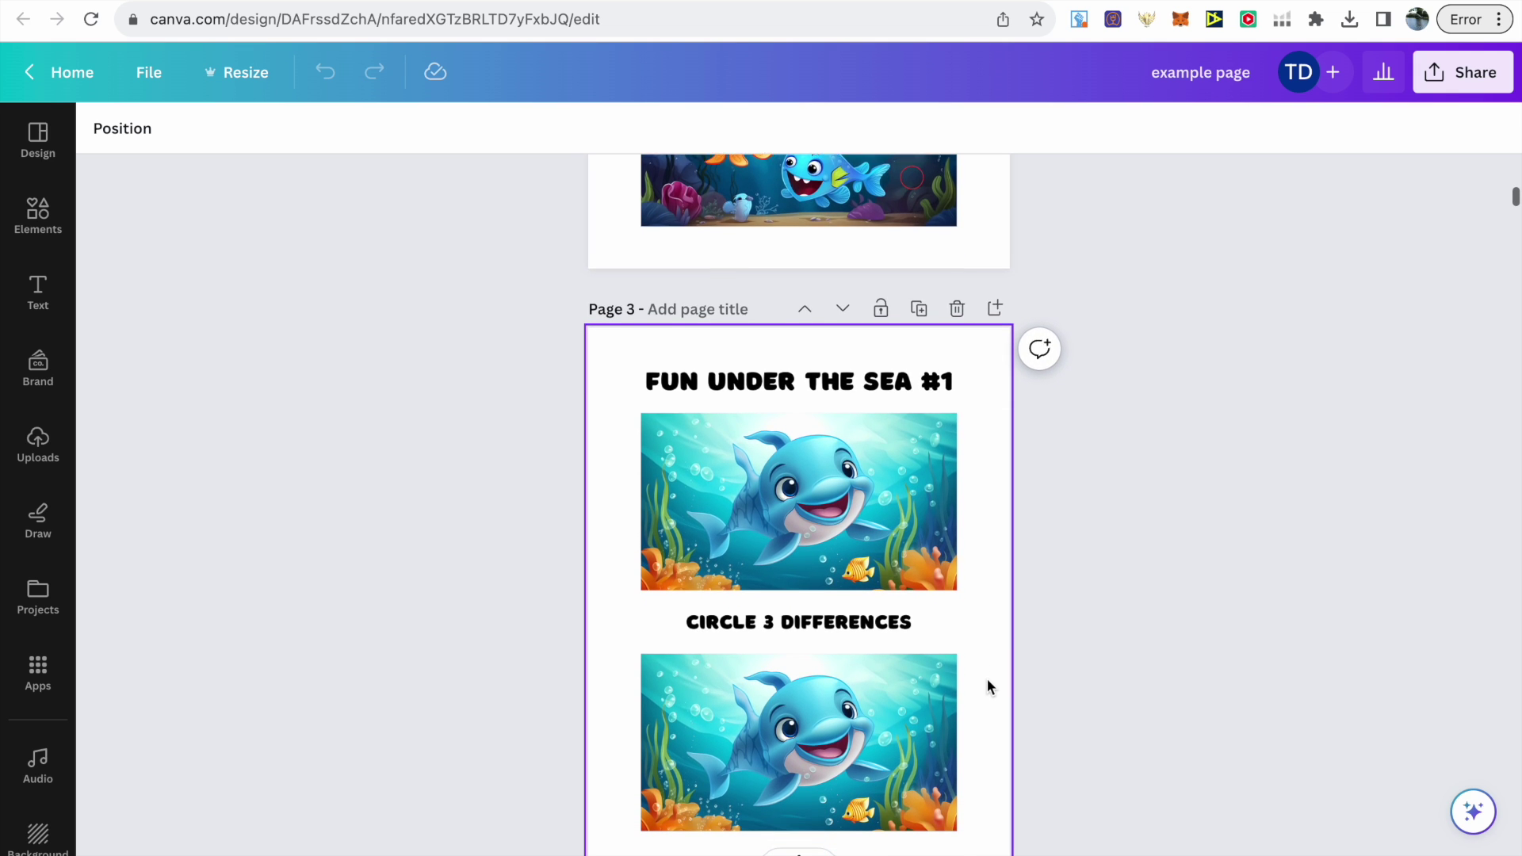
{"action": "scroll", "coordinate": [987, 679], "scroll_direction": "down", "scroll_amount": 3}
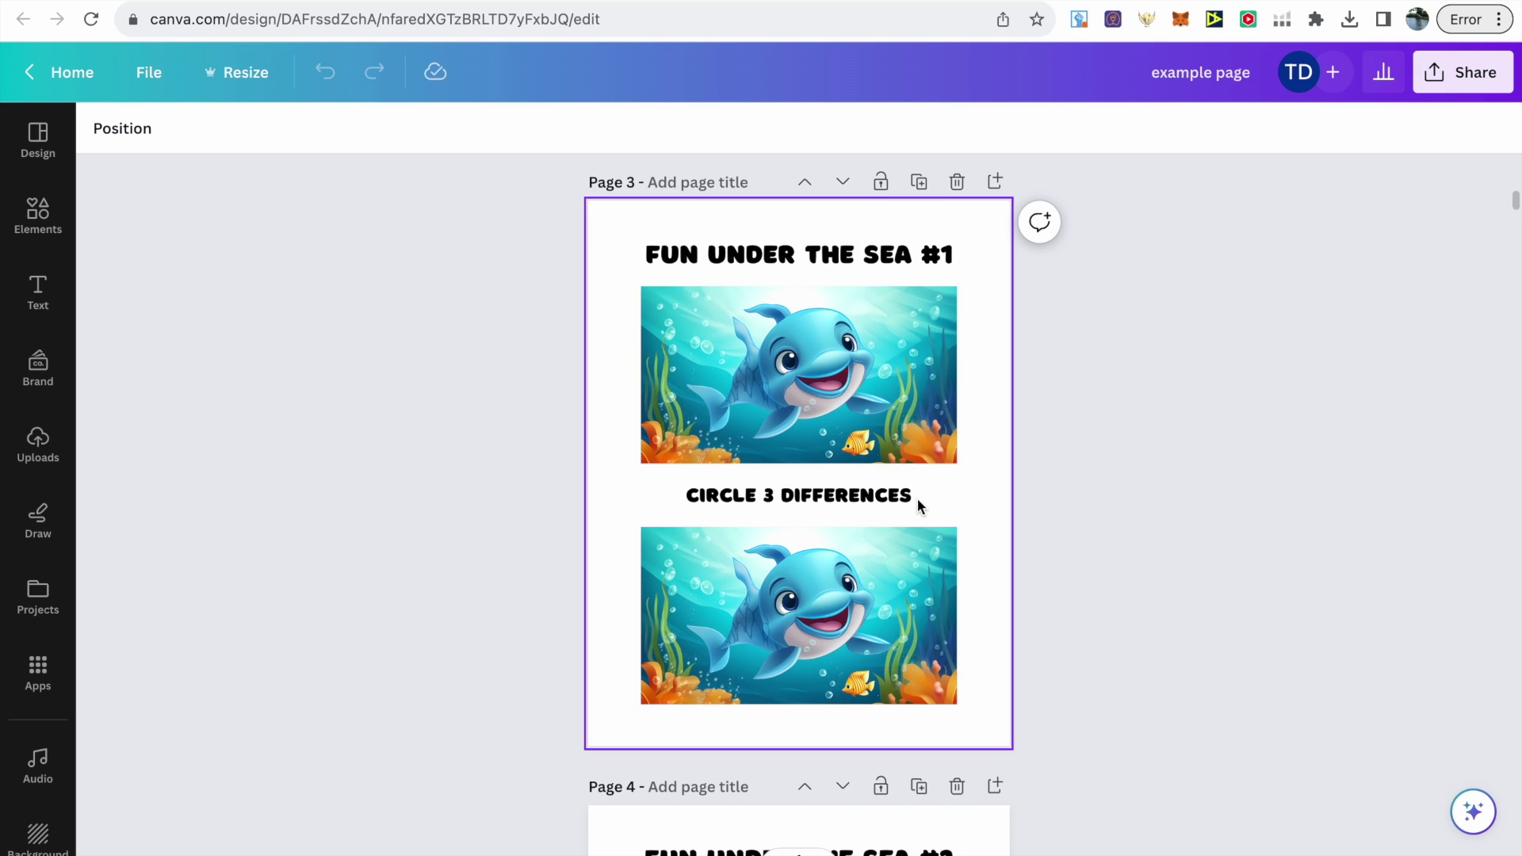
Select the lower dolphin image and open Magic Eraser with a larger brush.
{"action": "left_click", "coordinate": [893, 584]}
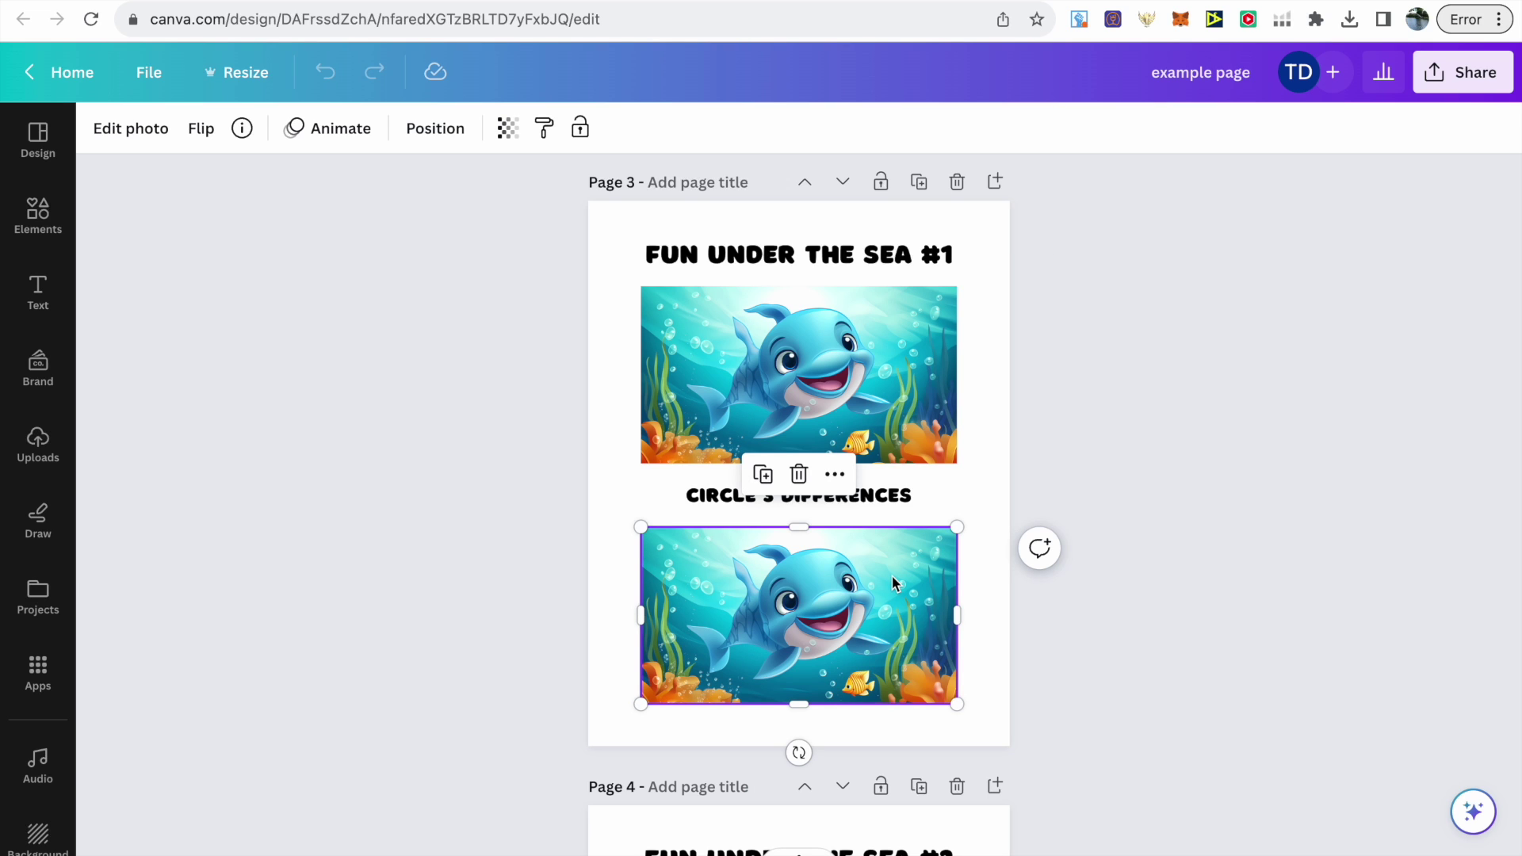
{"action": "scroll", "coordinate": [893, 580], "scroll_direction": "up", "scroll_amount": 3}
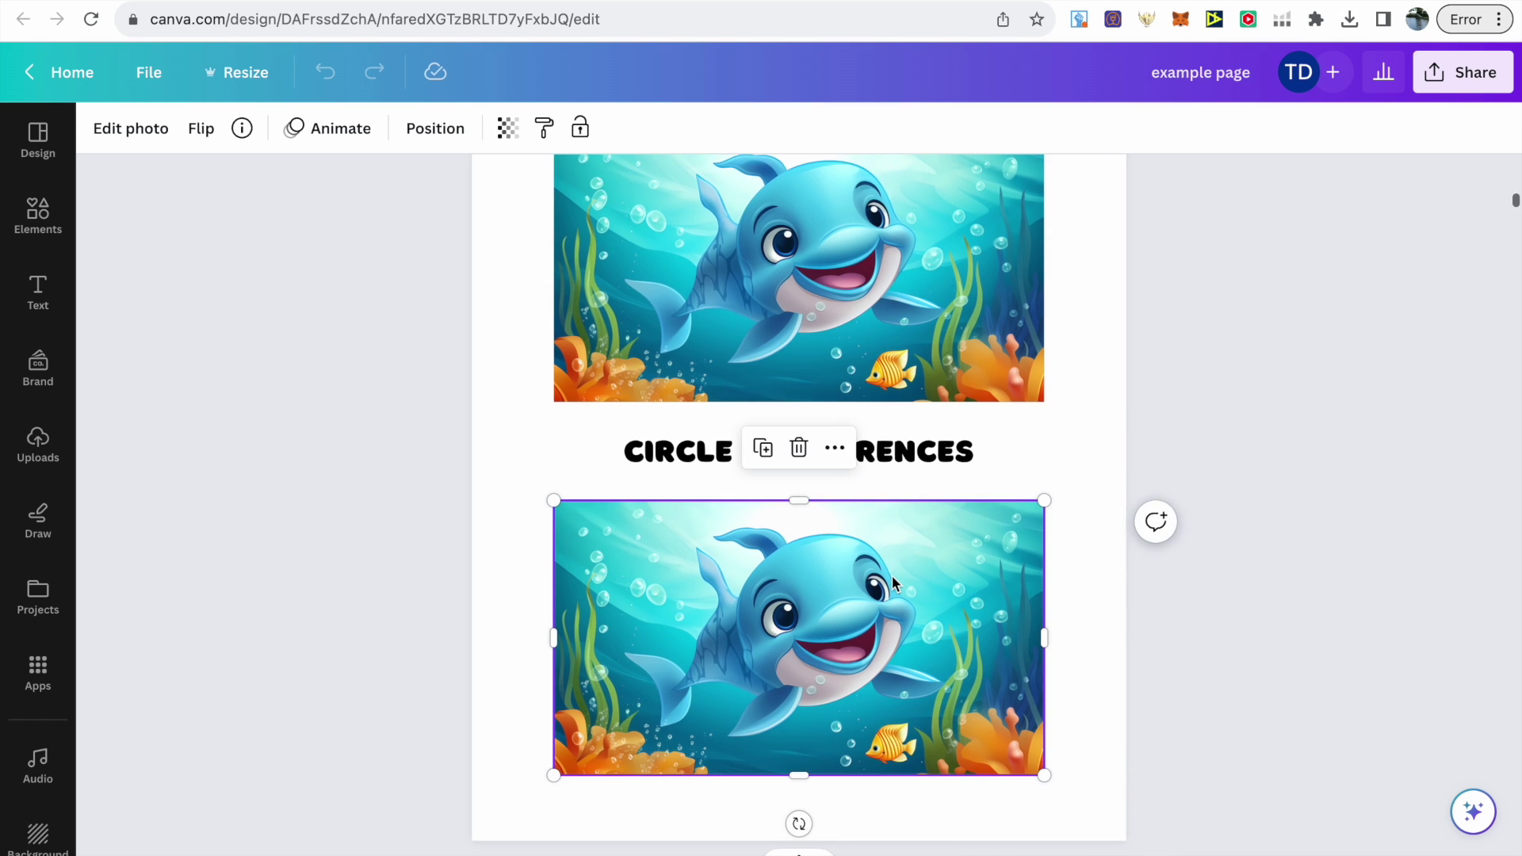
{"action": "scroll", "coordinate": [891, 577], "scroll_direction": "up", "scroll_amount": 2}
{"action": "scroll", "coordinate": [892, 576], "scroll_direction": "down", "scroll_amount": 1}
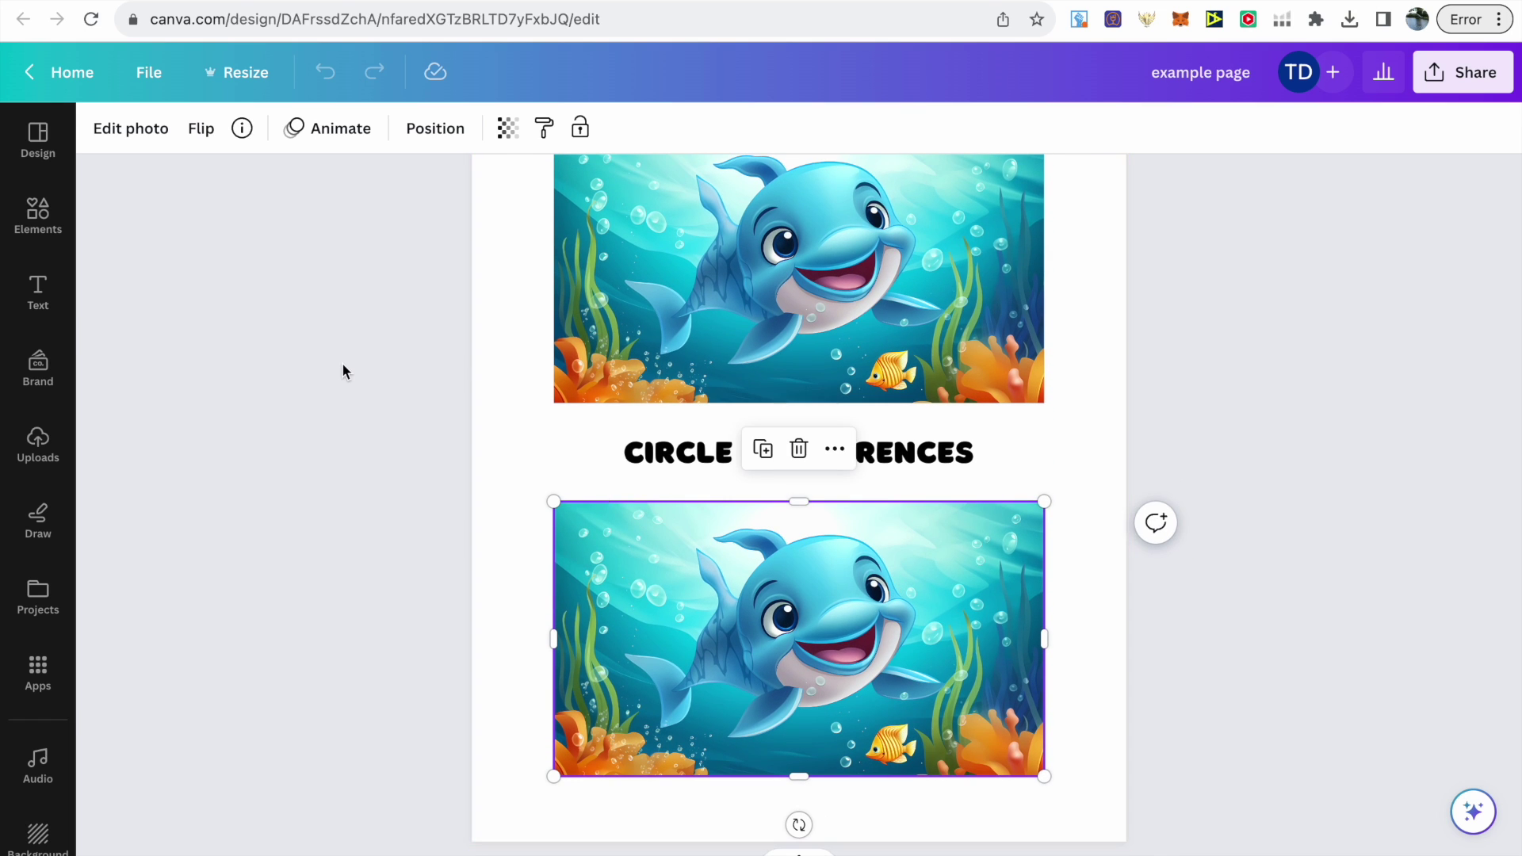
{"action": "left_click", "coordinate": [149, 138]}
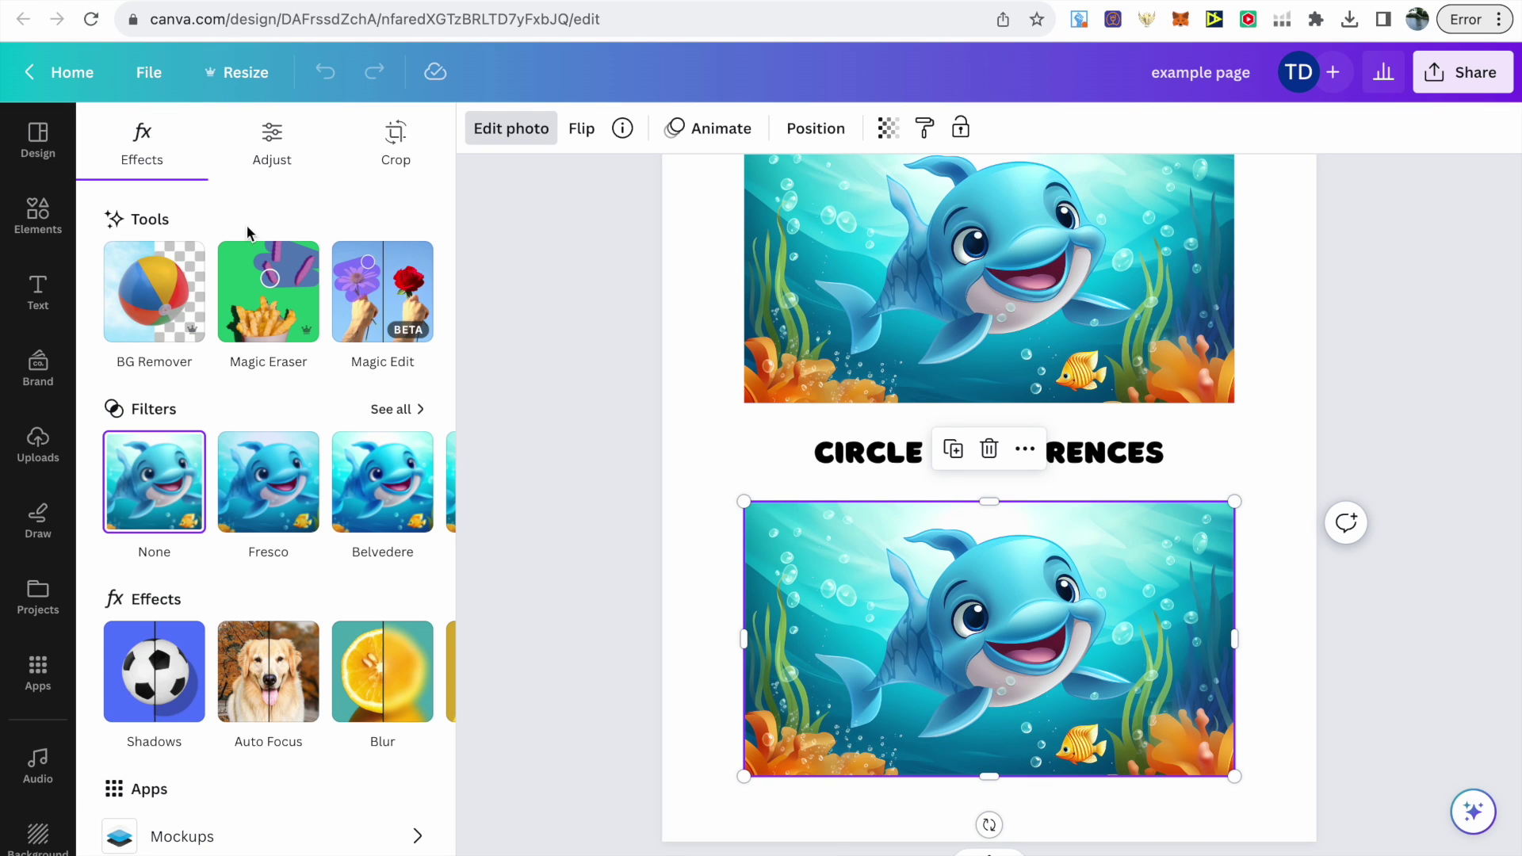
{"action": "left_click", "coordinate": [287, 305]}
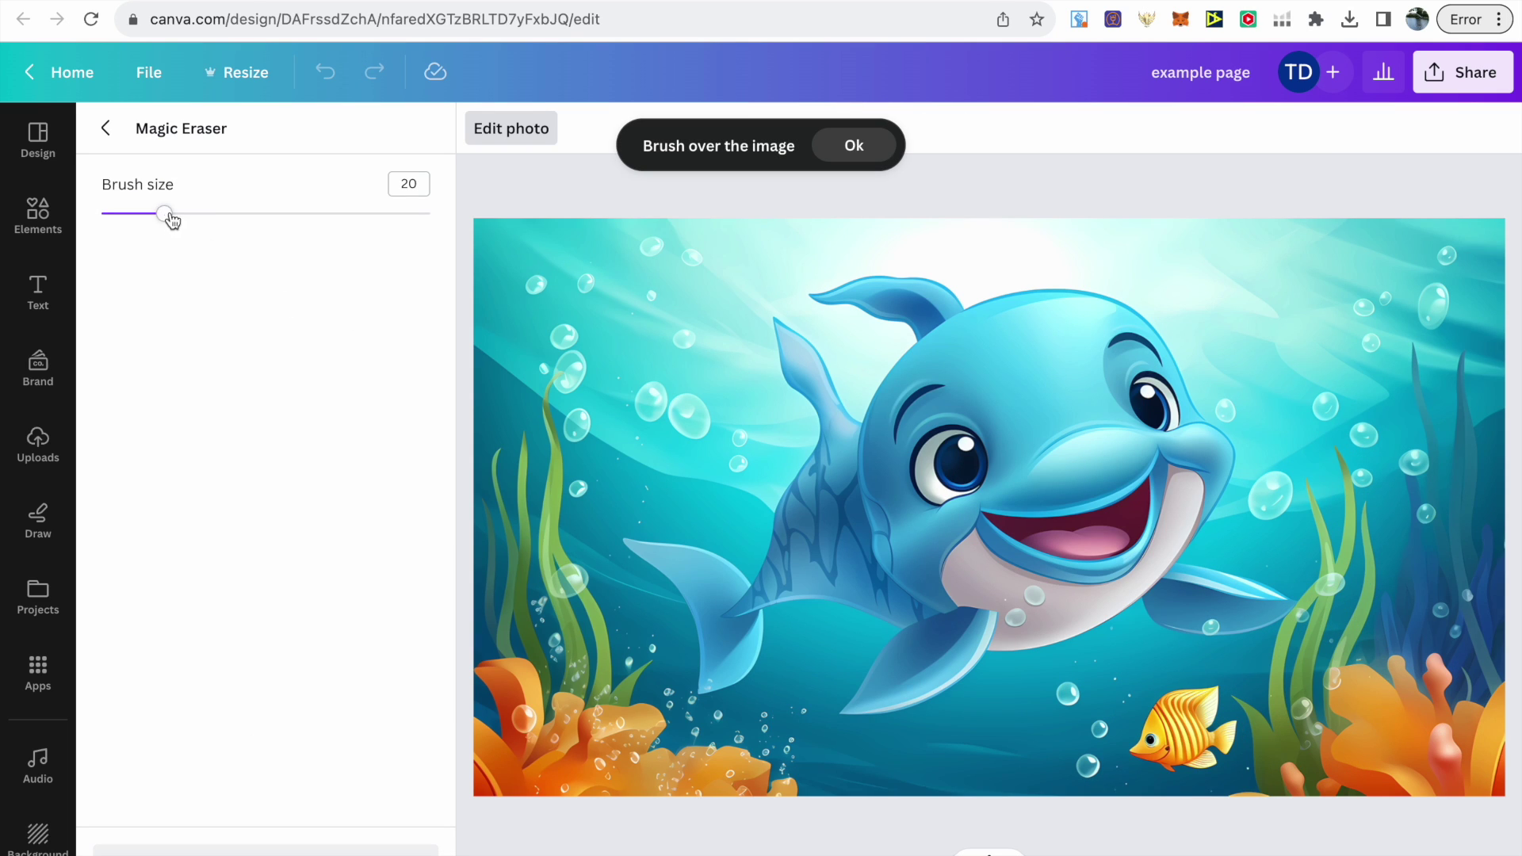
{"action": "mouse_move", "coordinate": [168, 216]}
{"action": "left_mouse_down"}
{"action": "mouse_move", "coordinate": [261, 221]}
{"action": "mouse_move", "coordinate": [165, 218]}
{"action": "left_mouse_up"}
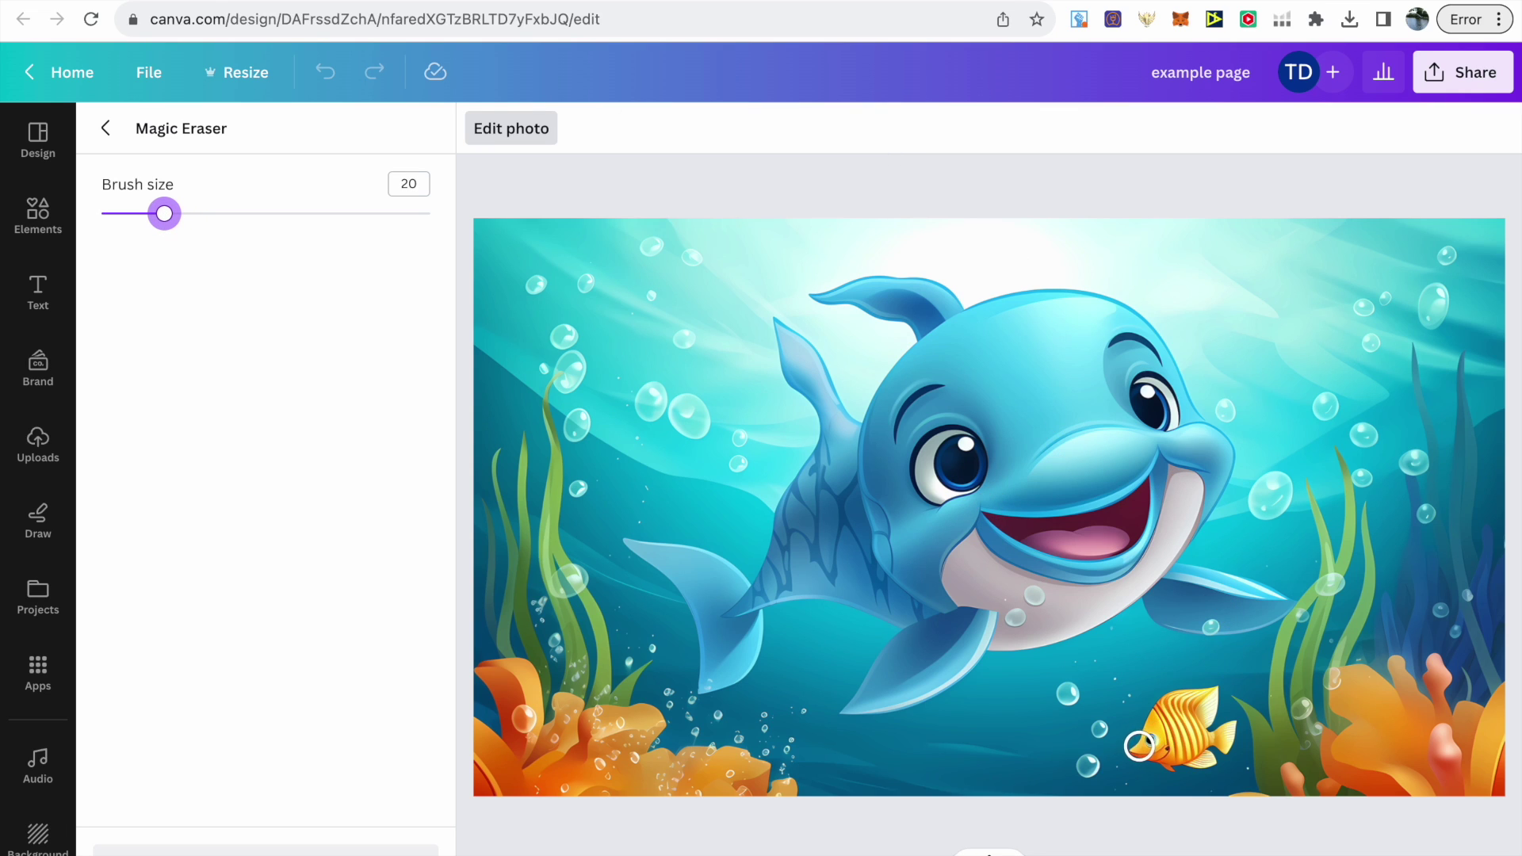
Erase the yellow fish, part of the dorsal fin and the tongue, finishing at brush size 12.
{"action": "mouse_move", "coordinate": [1139, 746]}
{"action": "left_mouse_down"}
{"action": "mouse_move", "coordinate": [1213, 748]}
{"action": "mouse_move", "coordinate": [1209, 691]}
{"action": "mouse_move", "coordinate": [1221, 724]}
{"action": "mouse_move", "coordinate": [1194, 753]}
{"action": "mouse_move", "coordinate": [1176, 761]}
{"action": "mouse_move", "coordinate": [1193, 701]}
{"action": "mouse_move", "coordinate": [1152, 727]}
{"action": "mouse_move", "coordinate": [1198, 704]}
{"action": "left_mouse_up"}
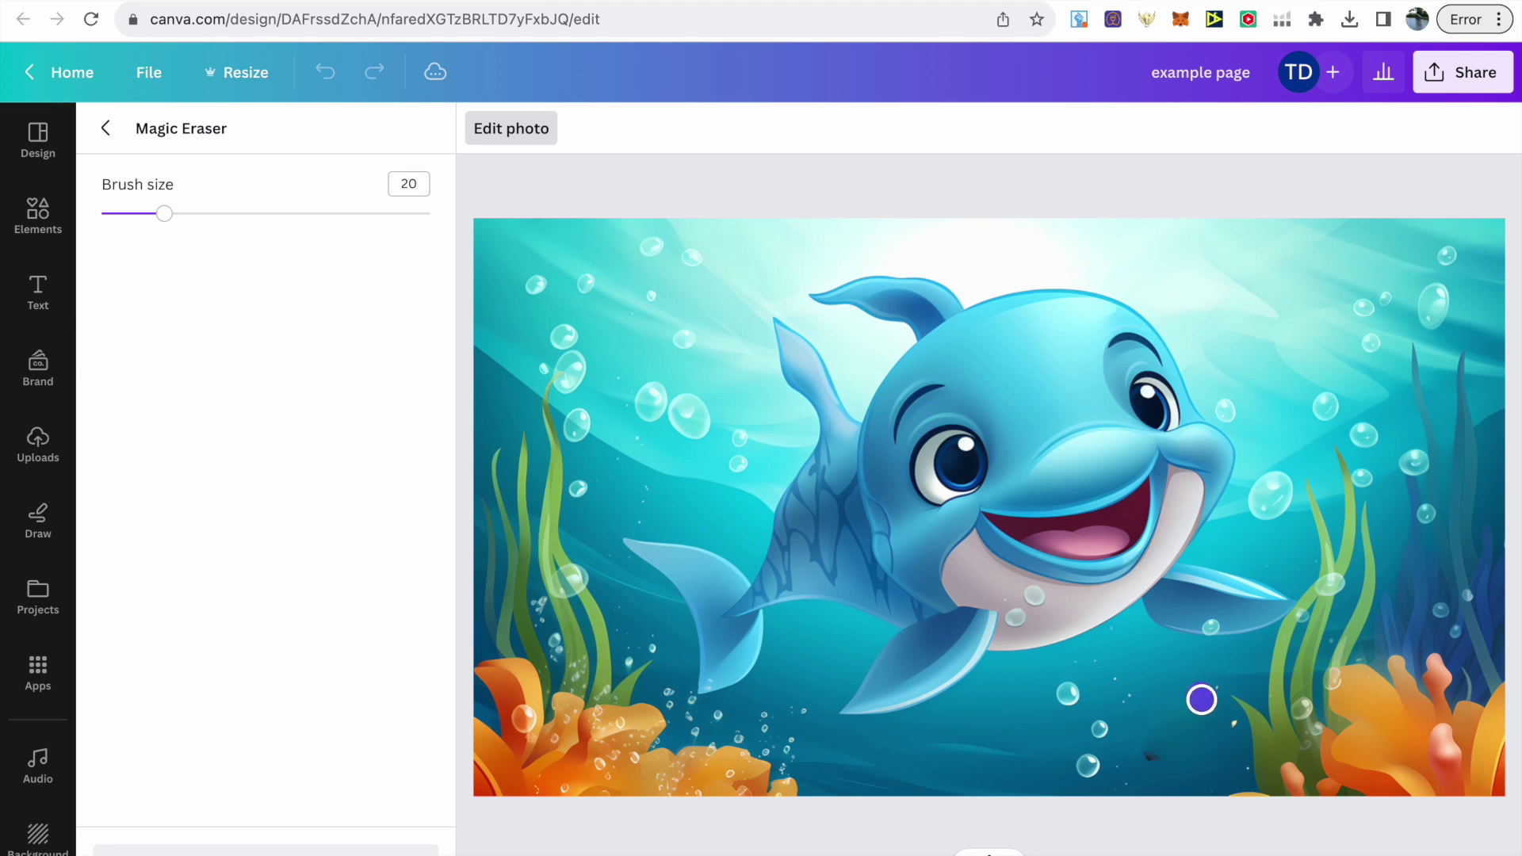
{"action": "mouse_move", "coordinate": [1201, 699]}
{"action": "left_mouse_down"}
{"action": "mouse_move", "coordinate": [1223, 724]}
{"action": "mouse_move", "coordinate": [1202, 710]}
{"action": "mouse_move", "coordinate": [1157, 746]}
{"action": "mouse_move", "coordinate": [1190, 696]}
{"action": "mouse_move", "coordinate": [1205, 740]}
{"action": "mouse_move", "coordinate": [1172, 745]}
{"action": "mouse_move", "coordinate": [1227, 727]}
{"action": "mouse_move", "coordinate": [1207, 690]}
{"action": "mouse_move", "coordinate": [1166, 724]}
{"action": "mouse_move", "coordinate": [1155, 748]}
{"action": "mouse_move", "coordinate": [1169, 752]}
{"action": "left_mouse_up"}
{"action": "mouse_move", "coordinate": [912, 333]}
{"action": "left_mouse_down"}
{"action": "mouse_move", "coordinate": [958, 300]}
{"action": "mouse_move", "coordinate": [903, 284]}
{"action": "mouse_move", "coordinate": [819, 291]}
{"action": "mouse_move", "coordinate": [903, 323]}
{"action": "mouse_move", "coordinate": [936, 302]}
{"action": "left_mouse_up"}
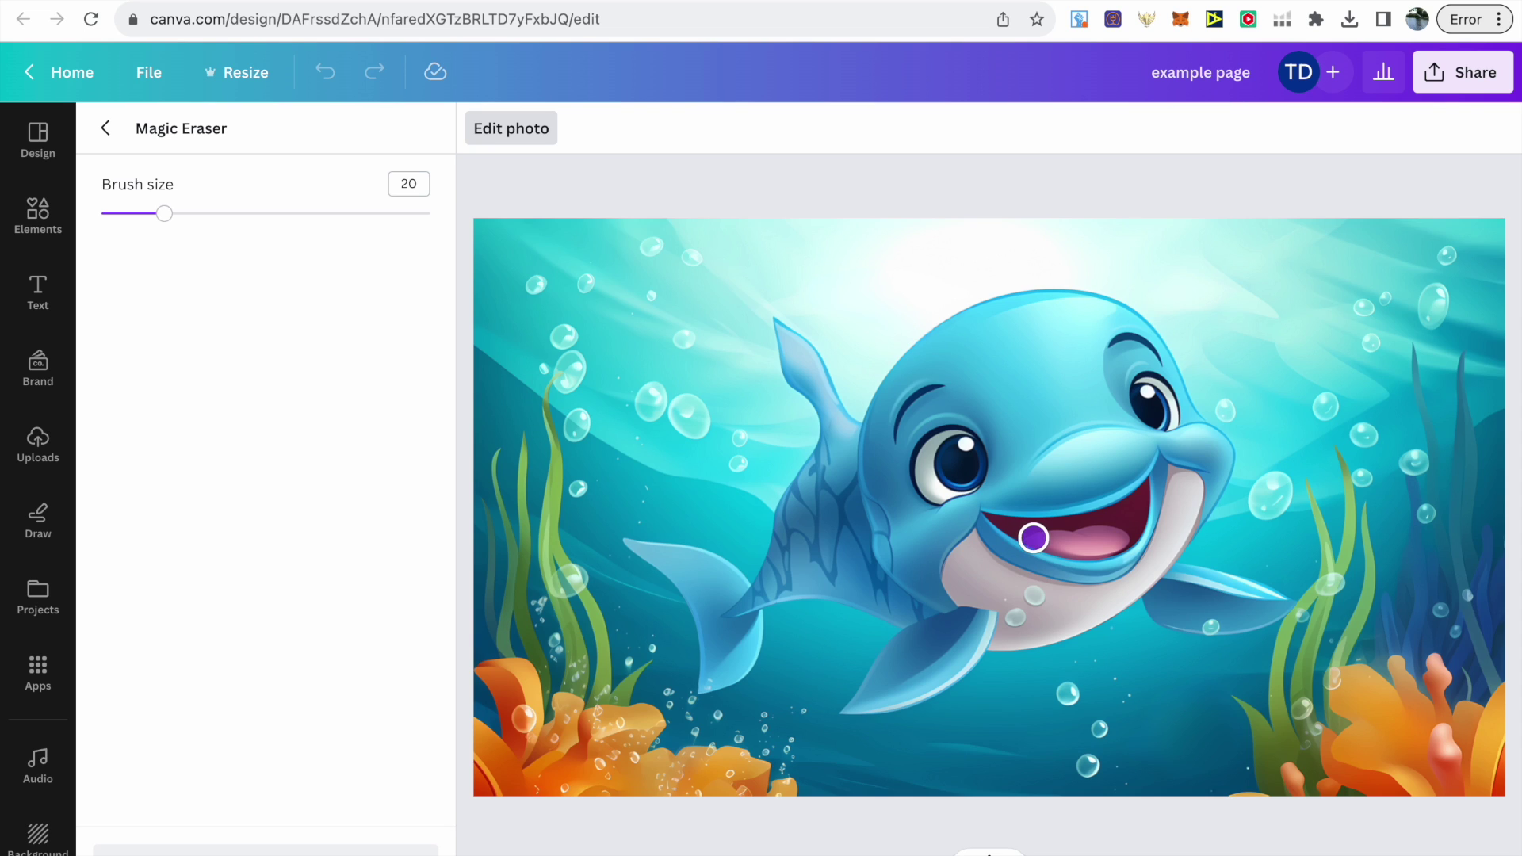
{"action": "mouse_move", "coordinate": [1033, 538]}
{"action": "left_mouse_down"}
{"action": "mouse_move", "coordinate": [1119, 540]}
{"action": "mouse_move", "coordinate": [1091, 535]}
{"action": "left_mouse_up"}
{"action": "scroll", "coordinate": [1091, 535], "scroll_direction": "up", "scroll_amount": 5}
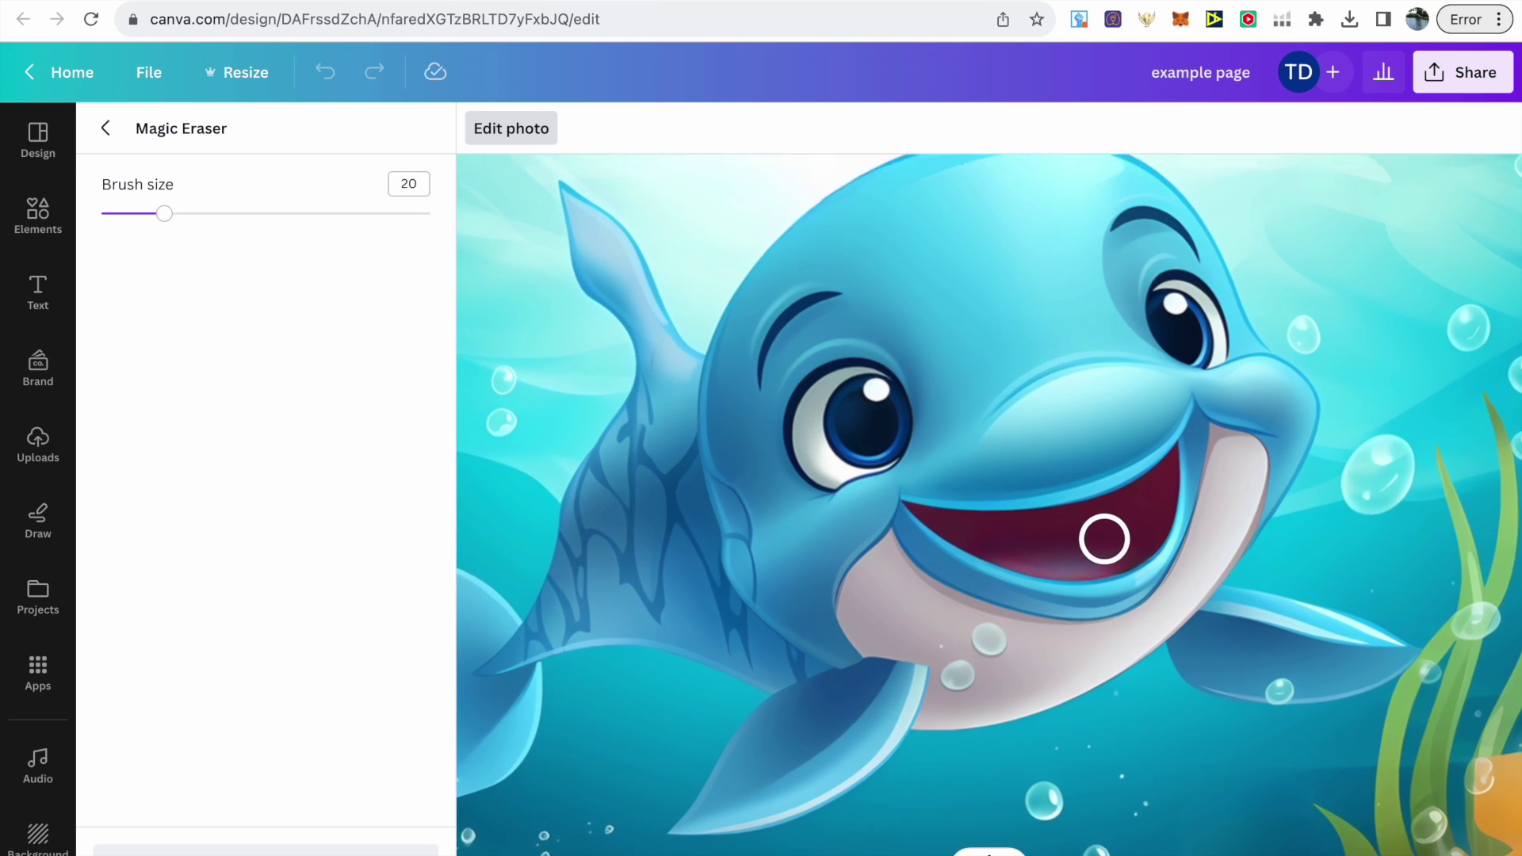
{"action": "left_click_drag", "start_coordinate": [164, 216], "coordinate": [138, 214]}
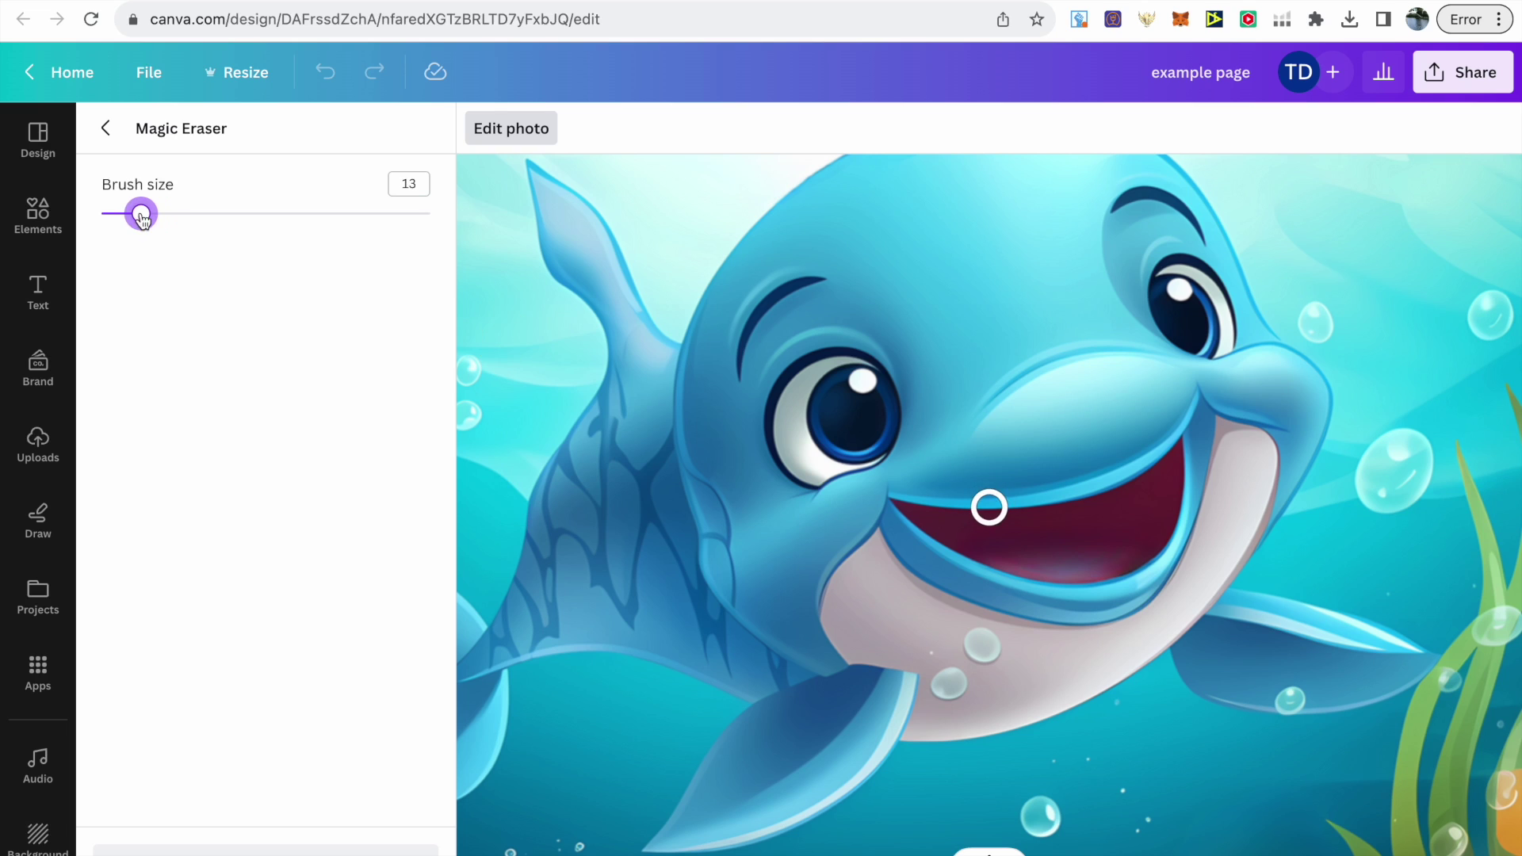
{"action": "mouse_move", "coordinate": [1004, 553]}
{"action": "left_mouse_down"}
{"action": "mouse_move", "coordinate": [1087, 567]}
{"action": "mouse_move", "coordinate": [1128, 550]}
{"action": "mouse_move", "coordinate": [1010, 558]}
{"action": "left_mouse_up"}
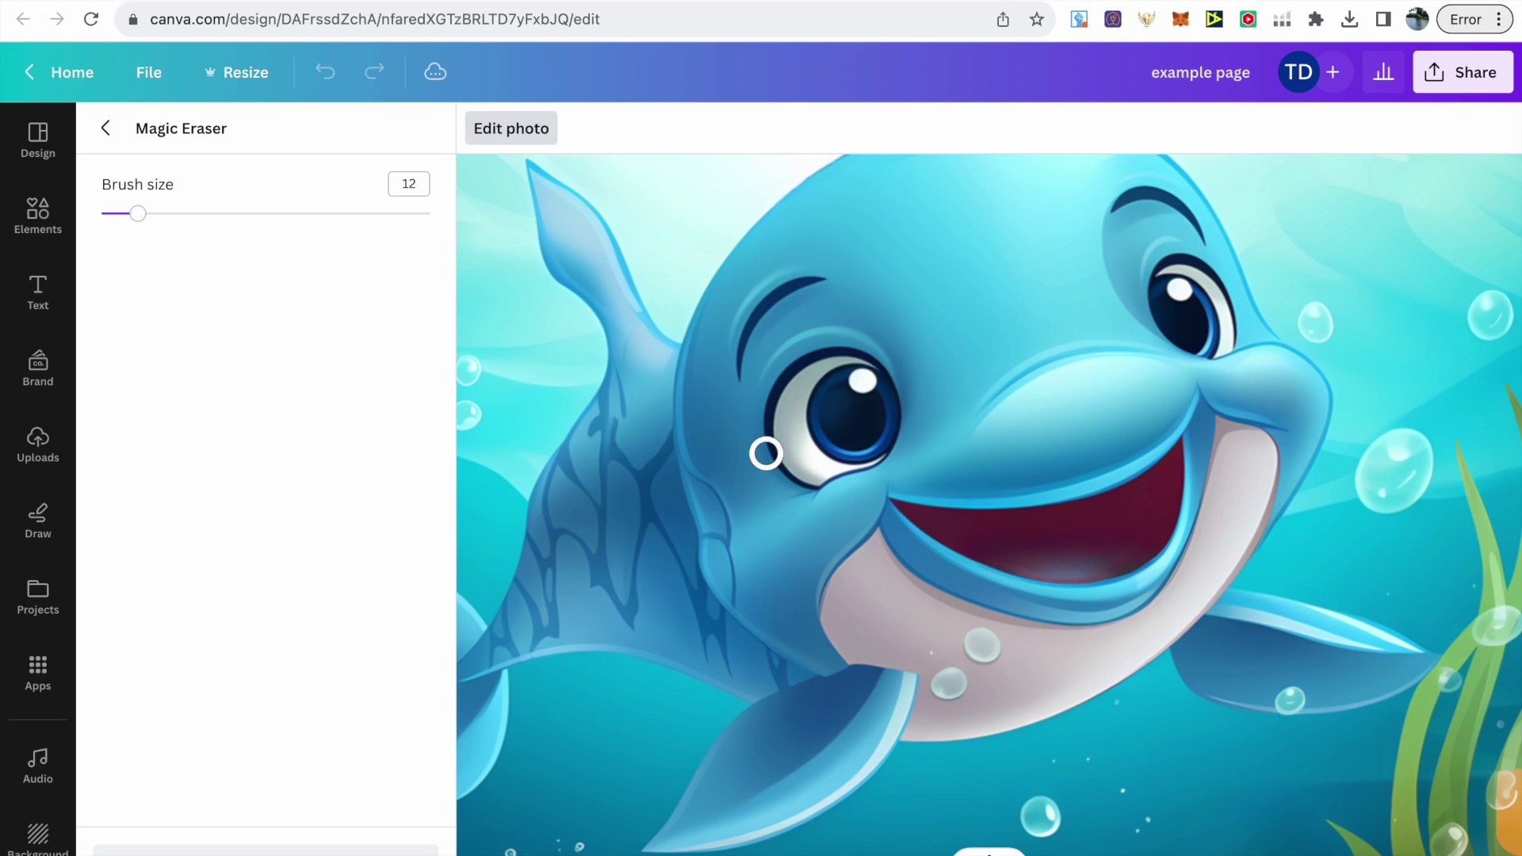
{"action": "left_click", "coordinate": [108, 131]}
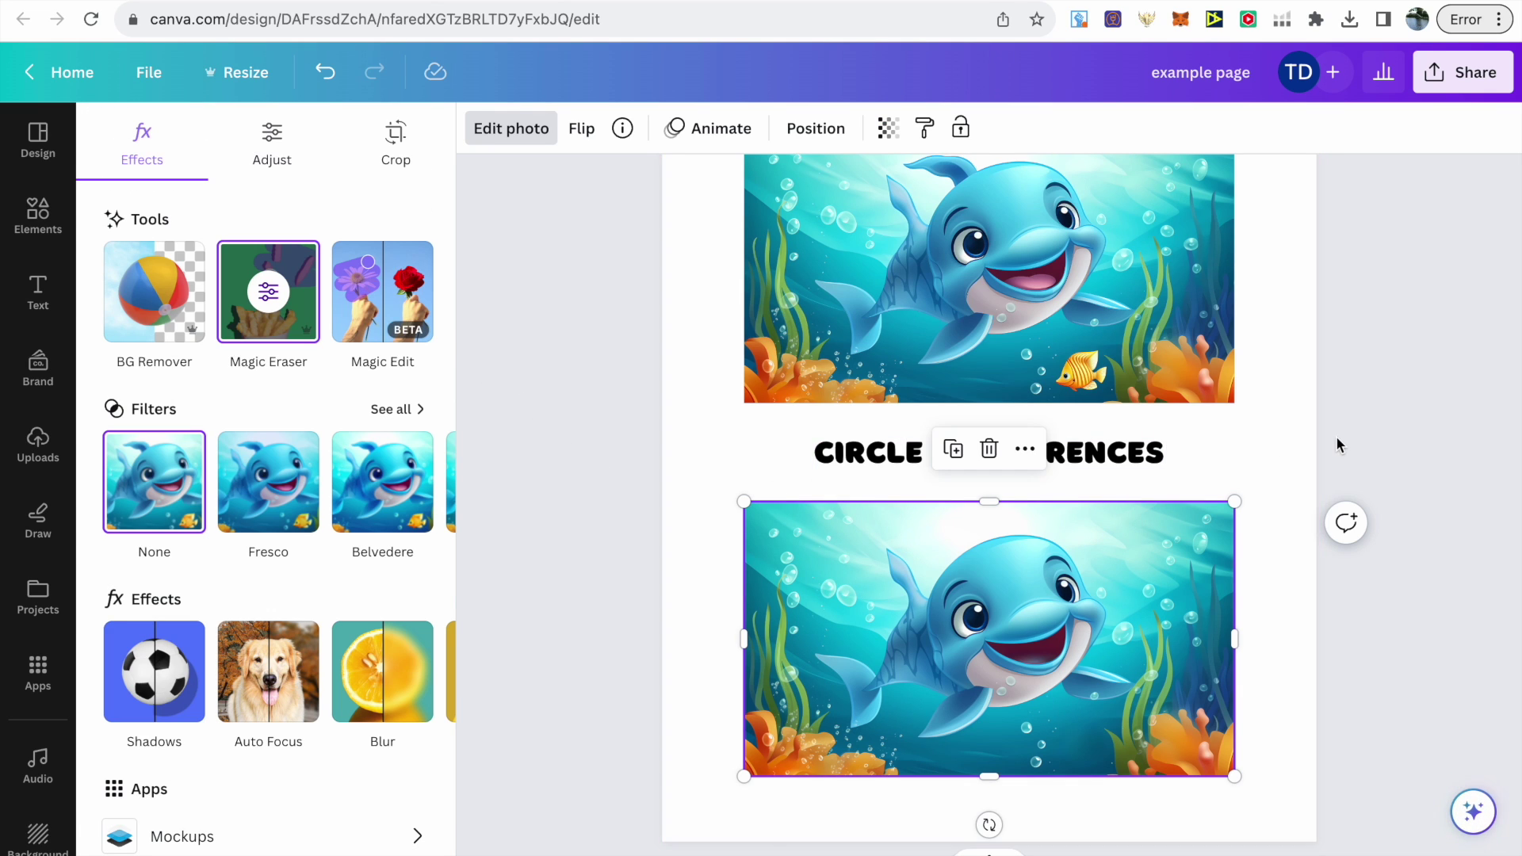
Close the photo editing panel and select the whole page.
{"action": "key", "text": "Escape"}
{"action": "scroll", "coordinate": [1224, 476], "scroll_direction": "down", "scroll_amount": 3}
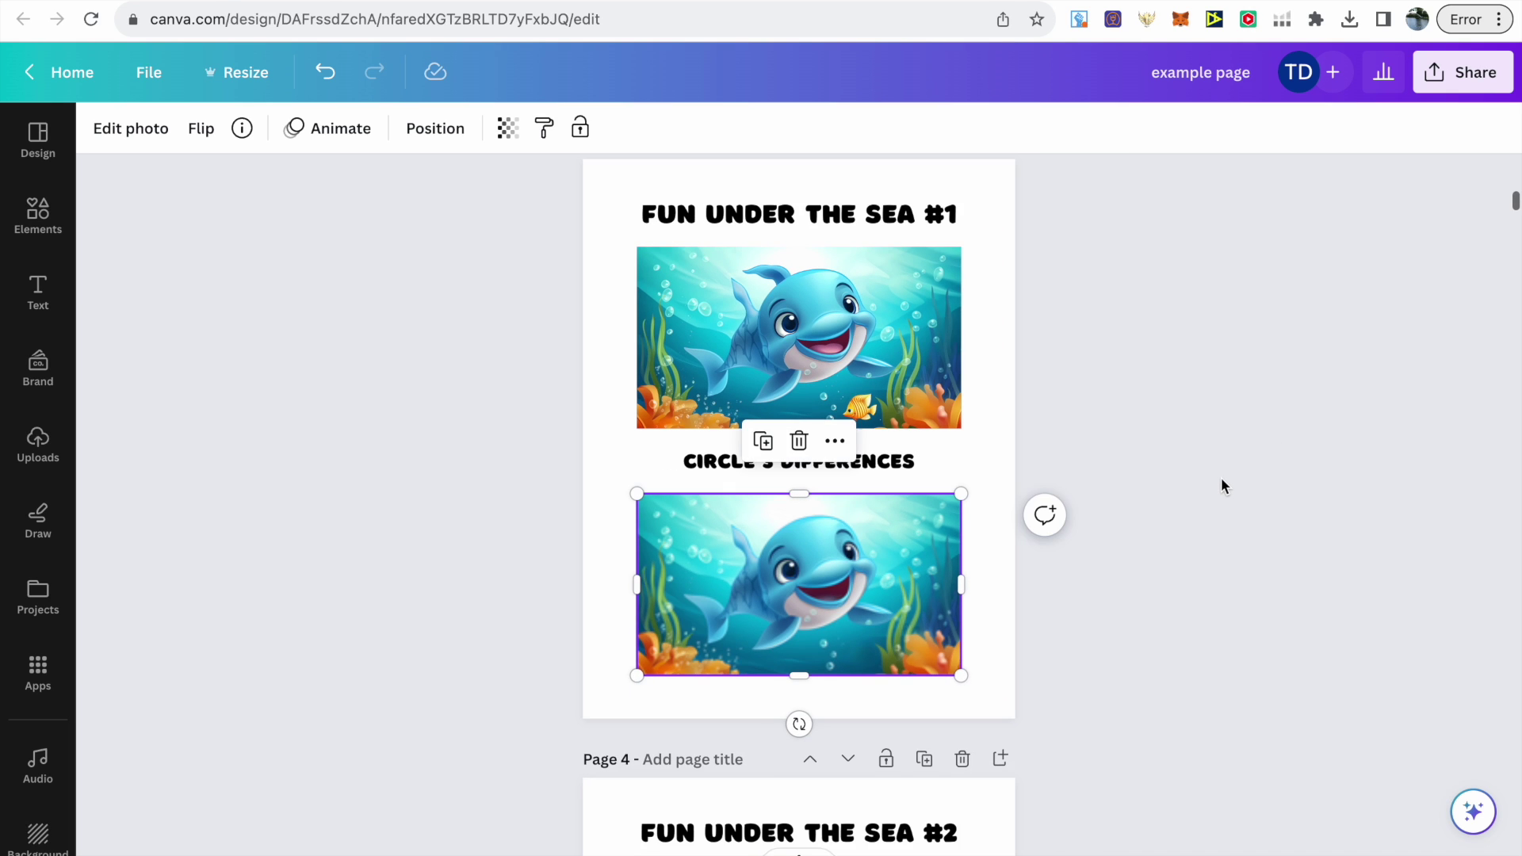
{"action": "scroll", "coordinate": [1221, 477], "scroll_direction": "up", "scroll_amount": 2}
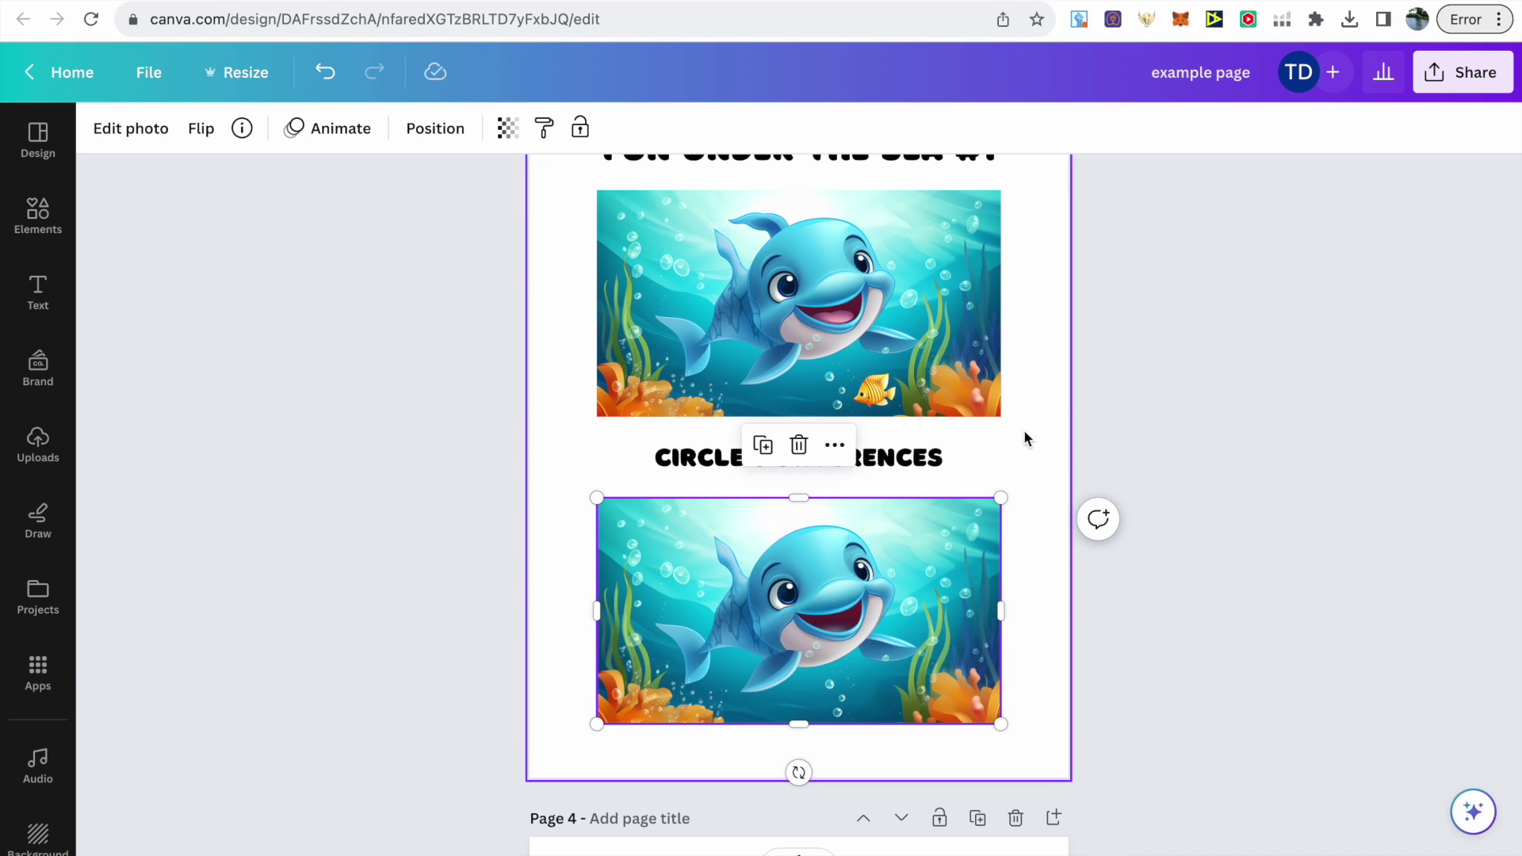
{"action": "left_click", "coordinate": [1044, 423]}
Scroll through puzzle pages 3–6 down to the Soultions page.
{"action": "scroll", "coordinate": [1045, 424], "scroll_direction": "up", "scroll_amount": 1}
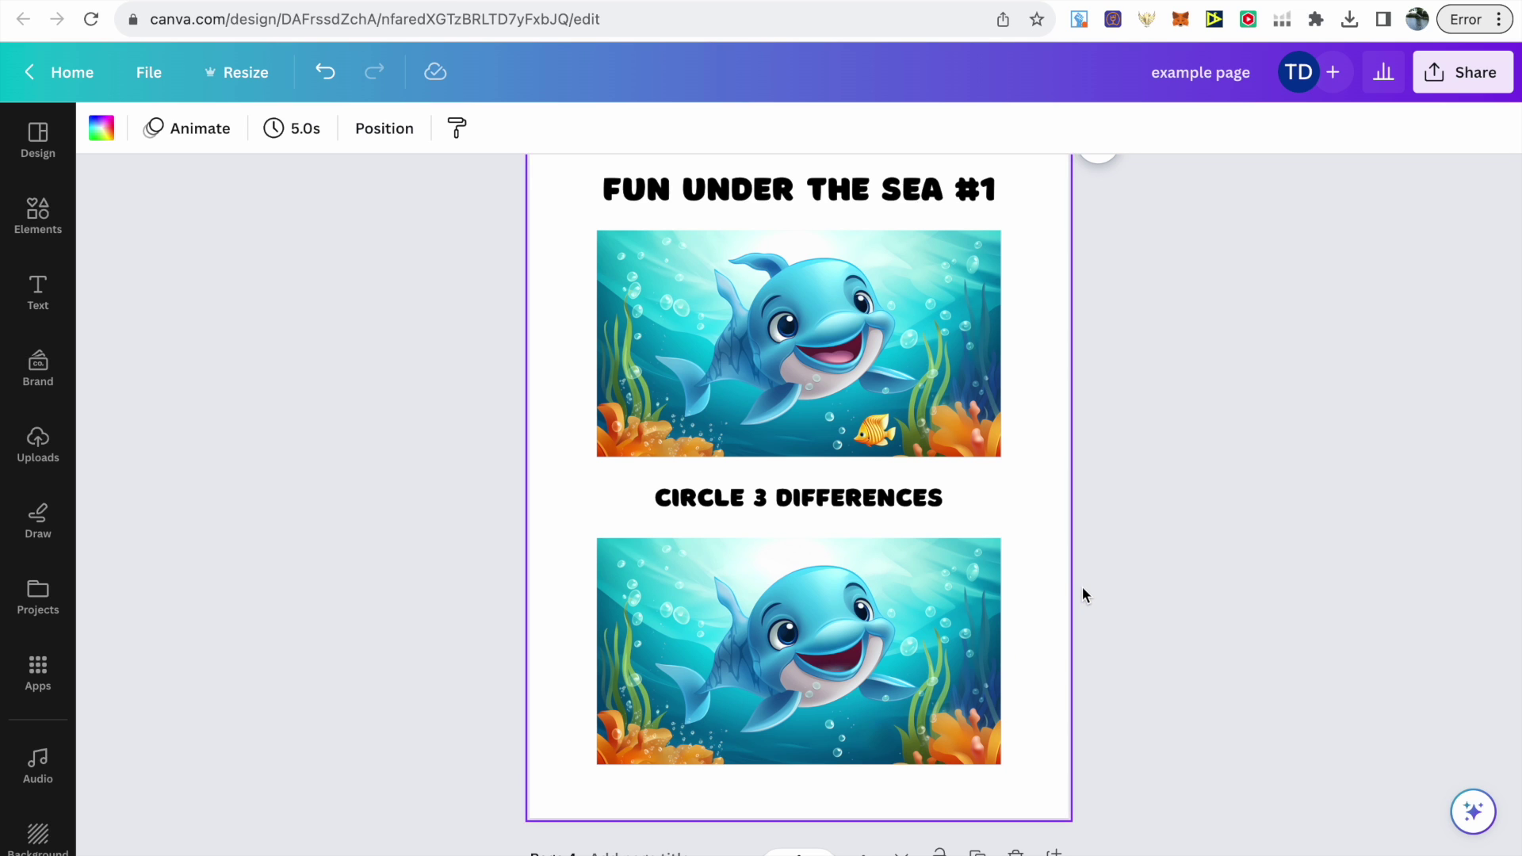
{"action": "scroll", "coordinate": [1082, 587], "scroll_direction": "down", "scroll_amount": 5}
{"action": "scroll", "coordinate": [1082, 589], "scroll_direction": "down", "scroll_amount": 6}
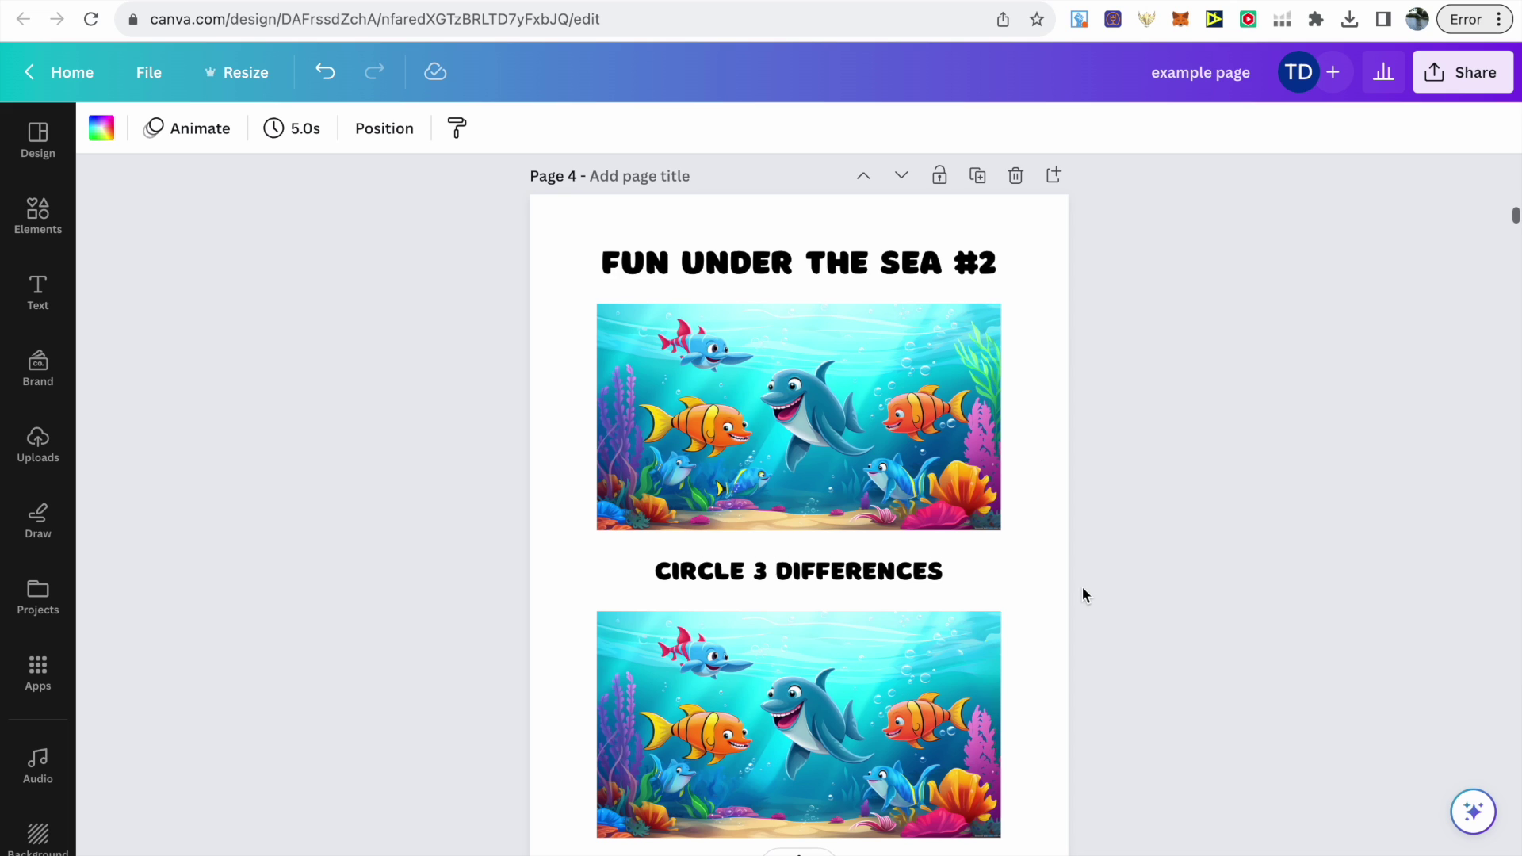
{"action": "scroll", "coordinate": [1083, 589], "scroll_direction": "down", "scroll_amount": 1}
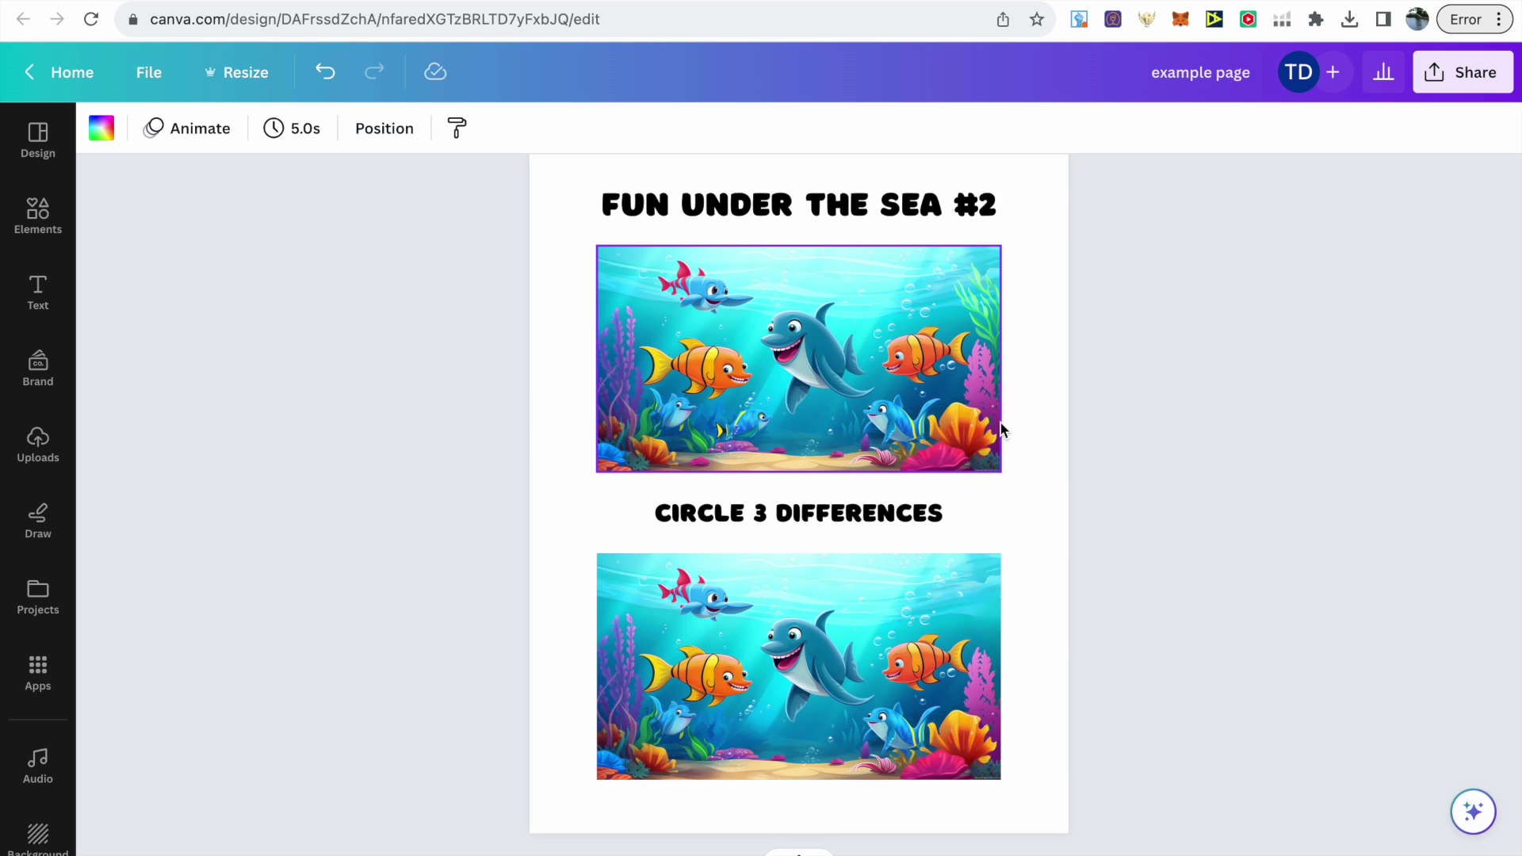
{"action": "scroll", "coordinate": [1012, 602], "scroll_direction": "down", "scroll_amount": 10}
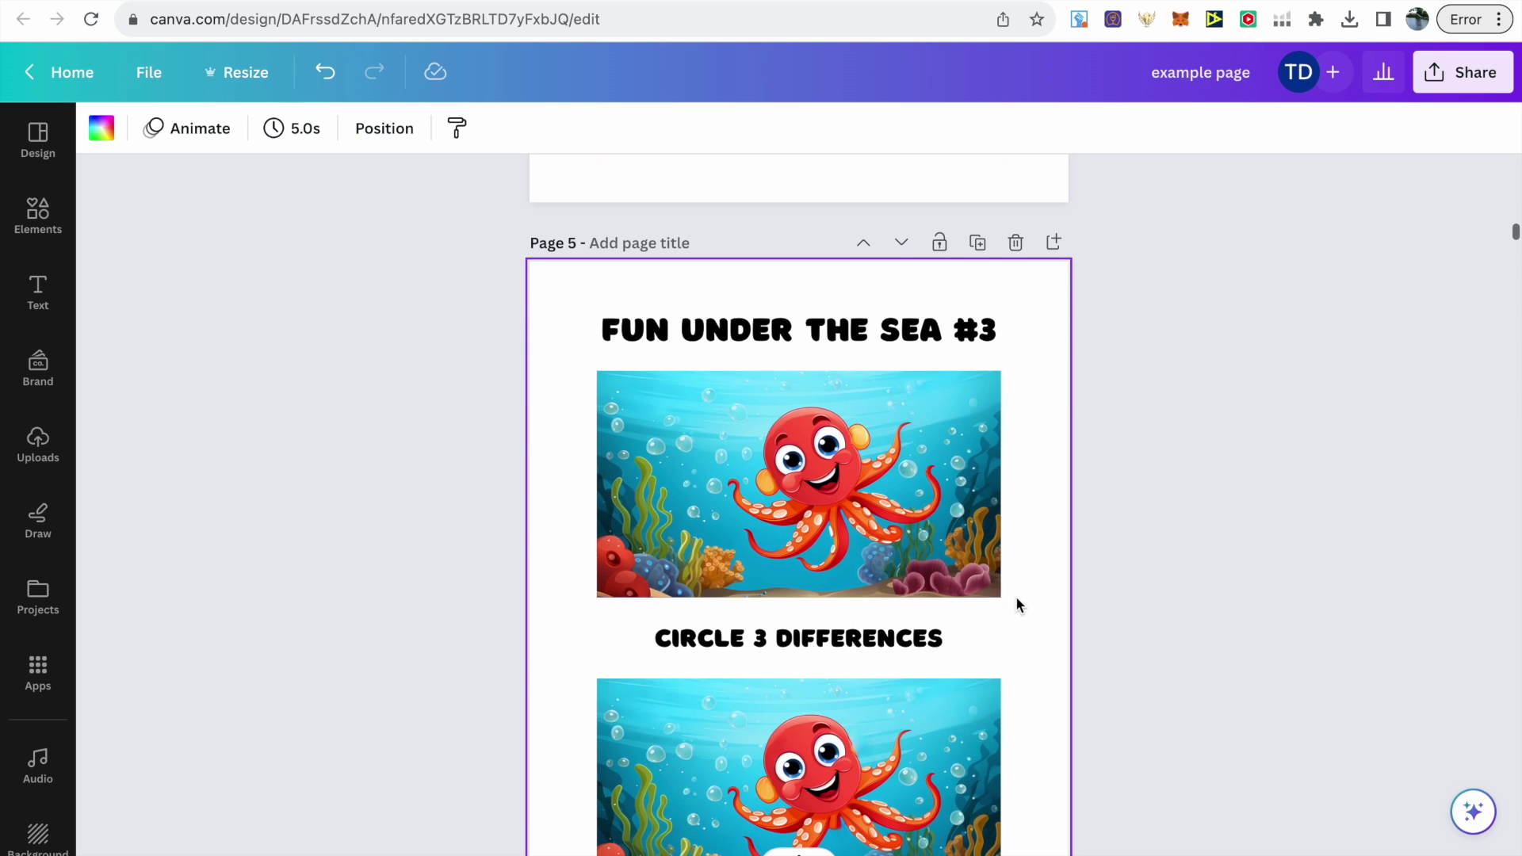
{"action": "scroll", "coordinate": [1017, 605], "scroll_direction": "down", "scroll_amount": 2}
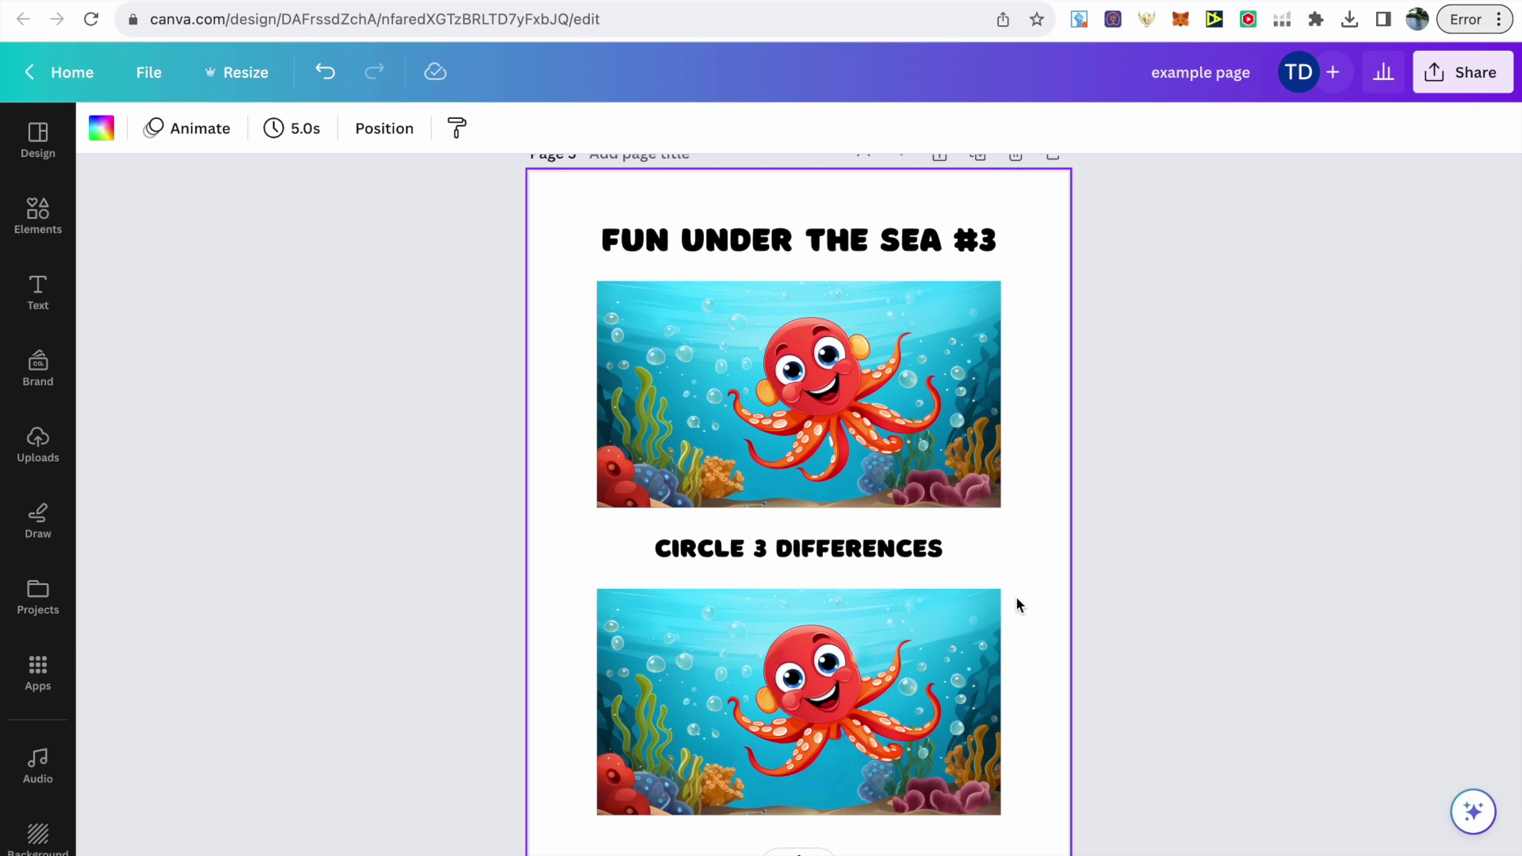
{"action": "scroll", "coordinate": [1017, 605], "scroll_direction": "down", "scroll_amount": 1}
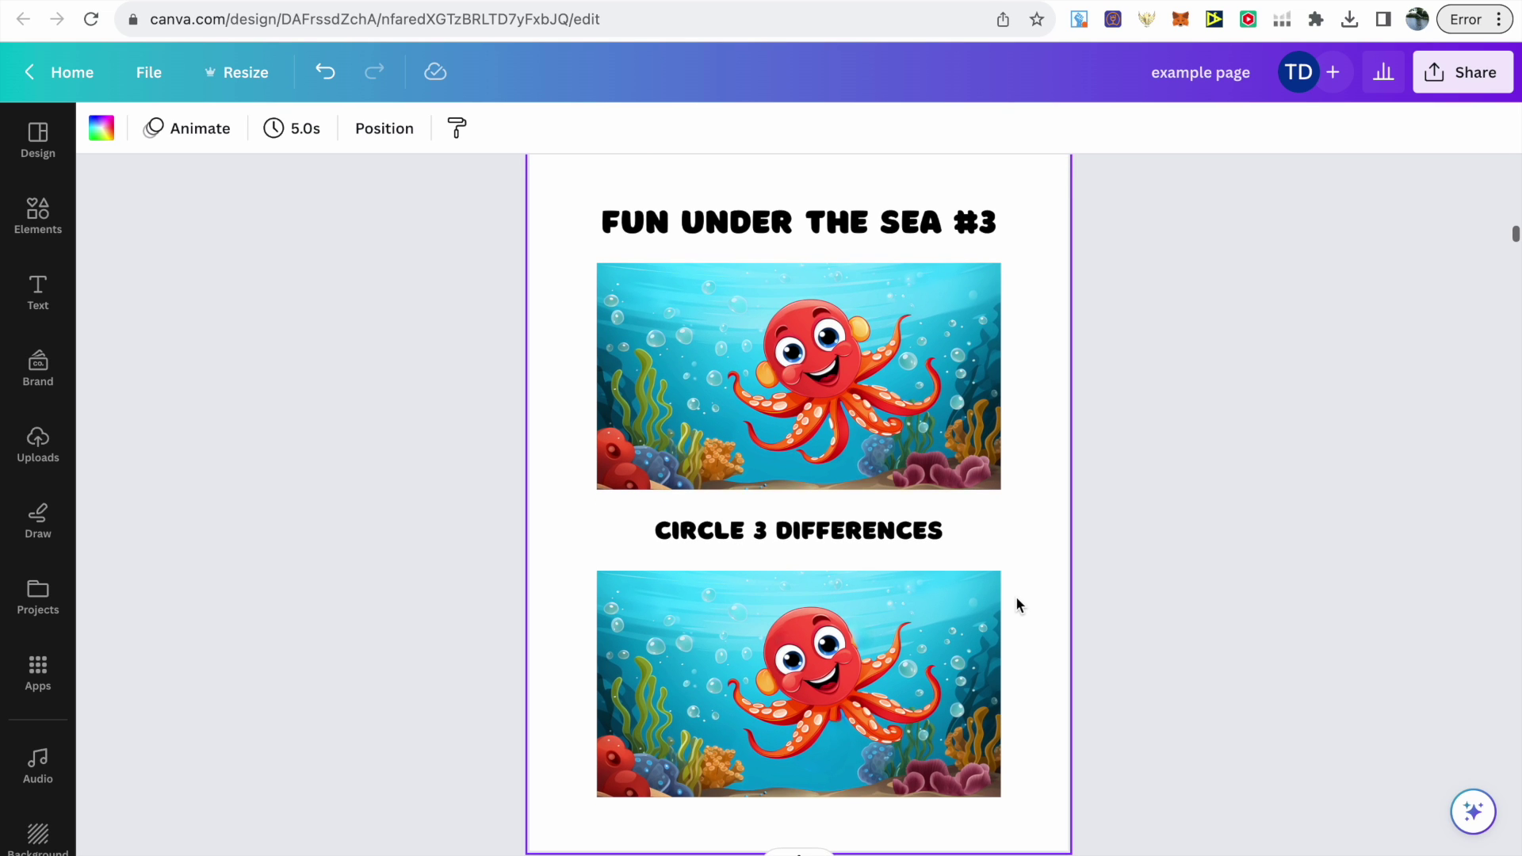
{"action": "scroll", "coordinate": [1017, 605], "scroll_direction": "down", "scroll_amount": 8}
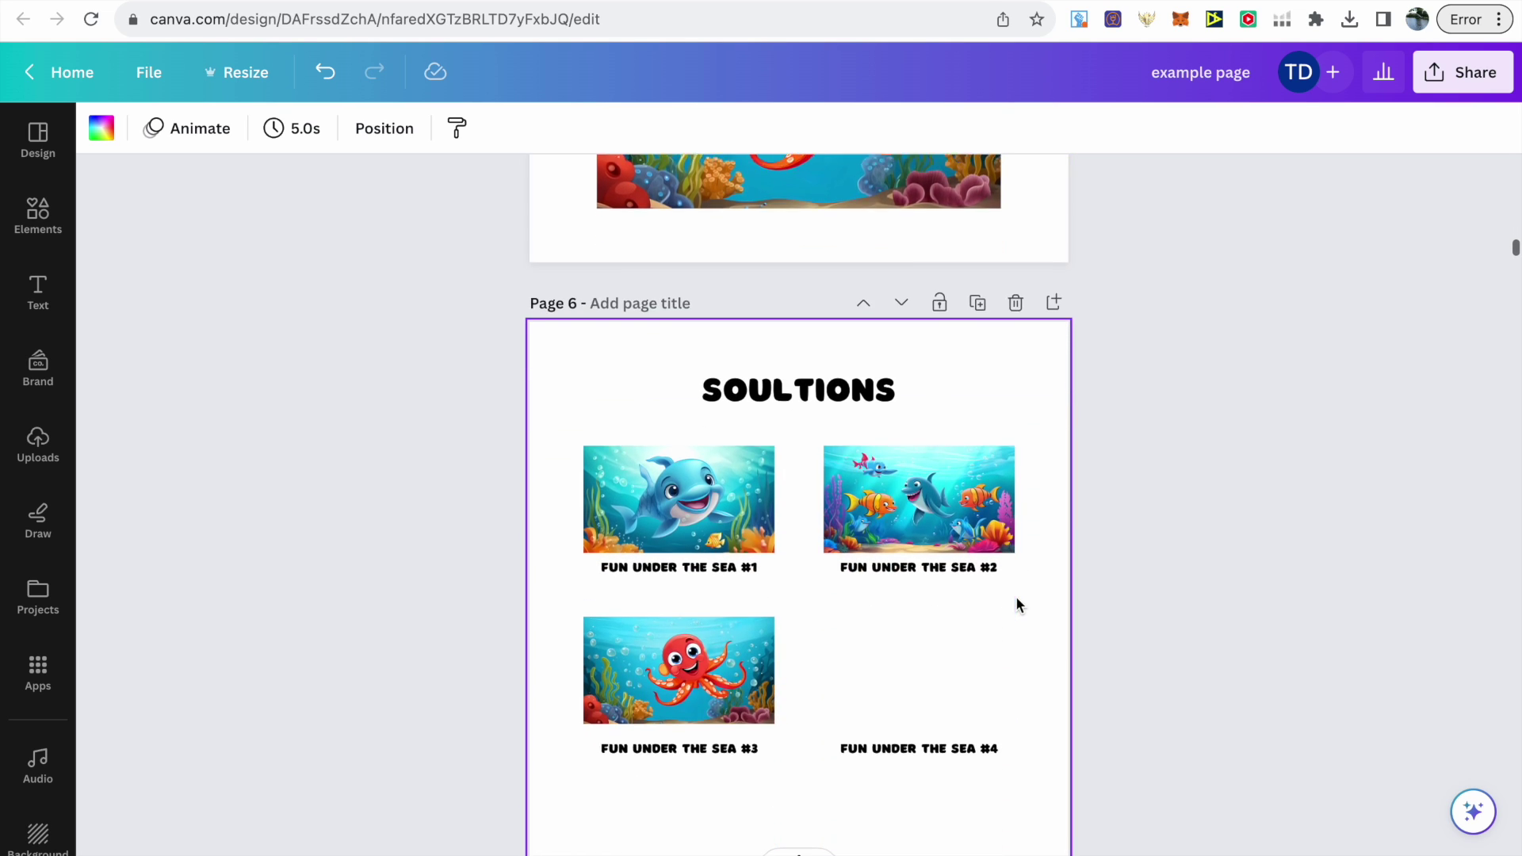
{"action": "scroll", "coordinate": [1017, 605], "scroll_direction": "down", "scroll_amount": 3}
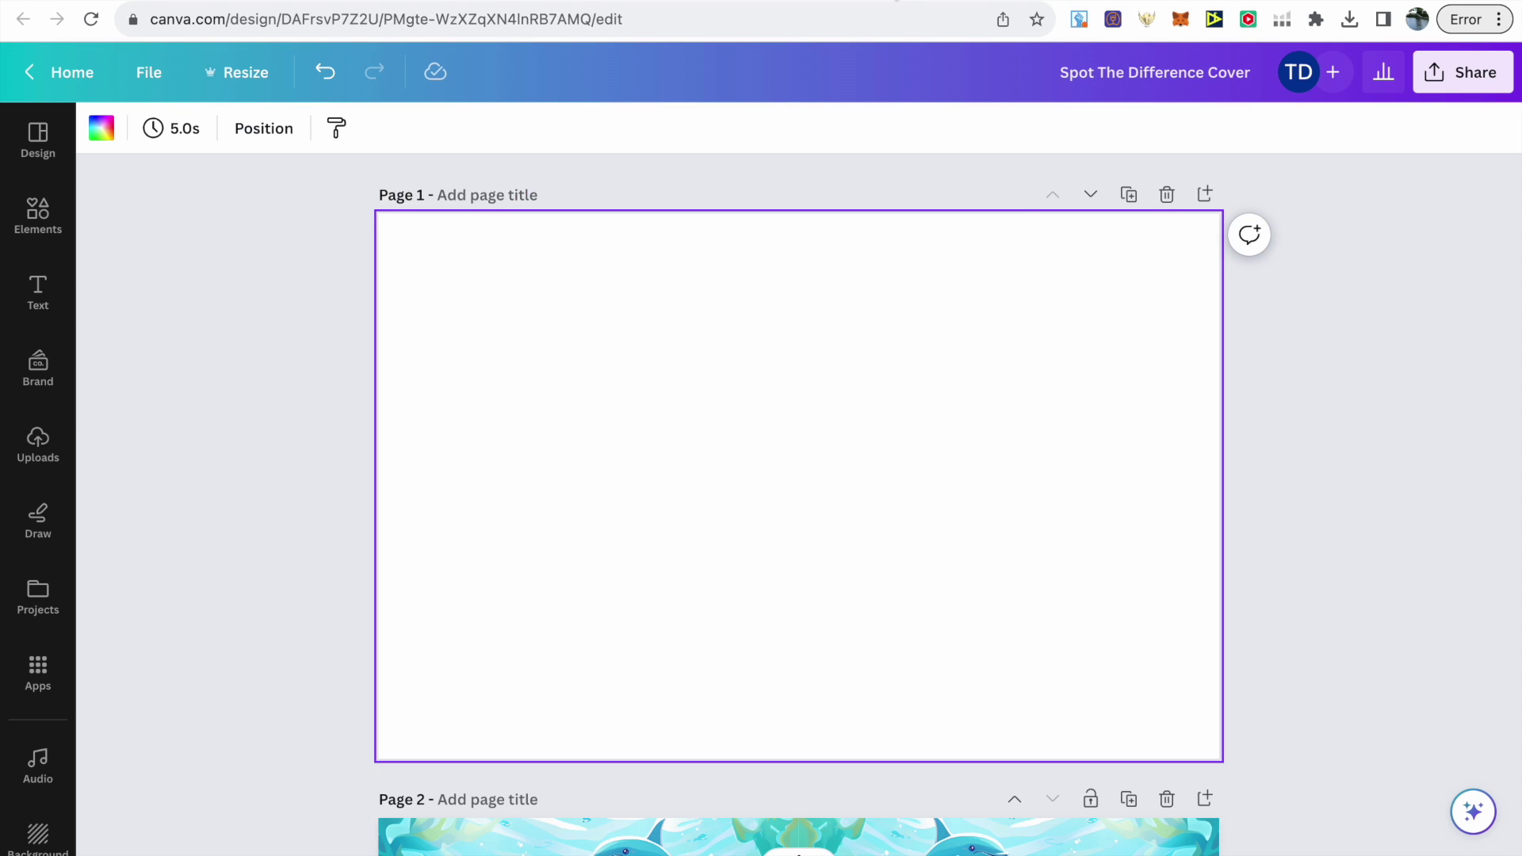
Scroll from blank Page 1 down to the Page 2 under-the-sea cover.
{"action": "scroll", "coordinate": [1187, 334], "scroll_direction": "down", "scroll_amount": 8}
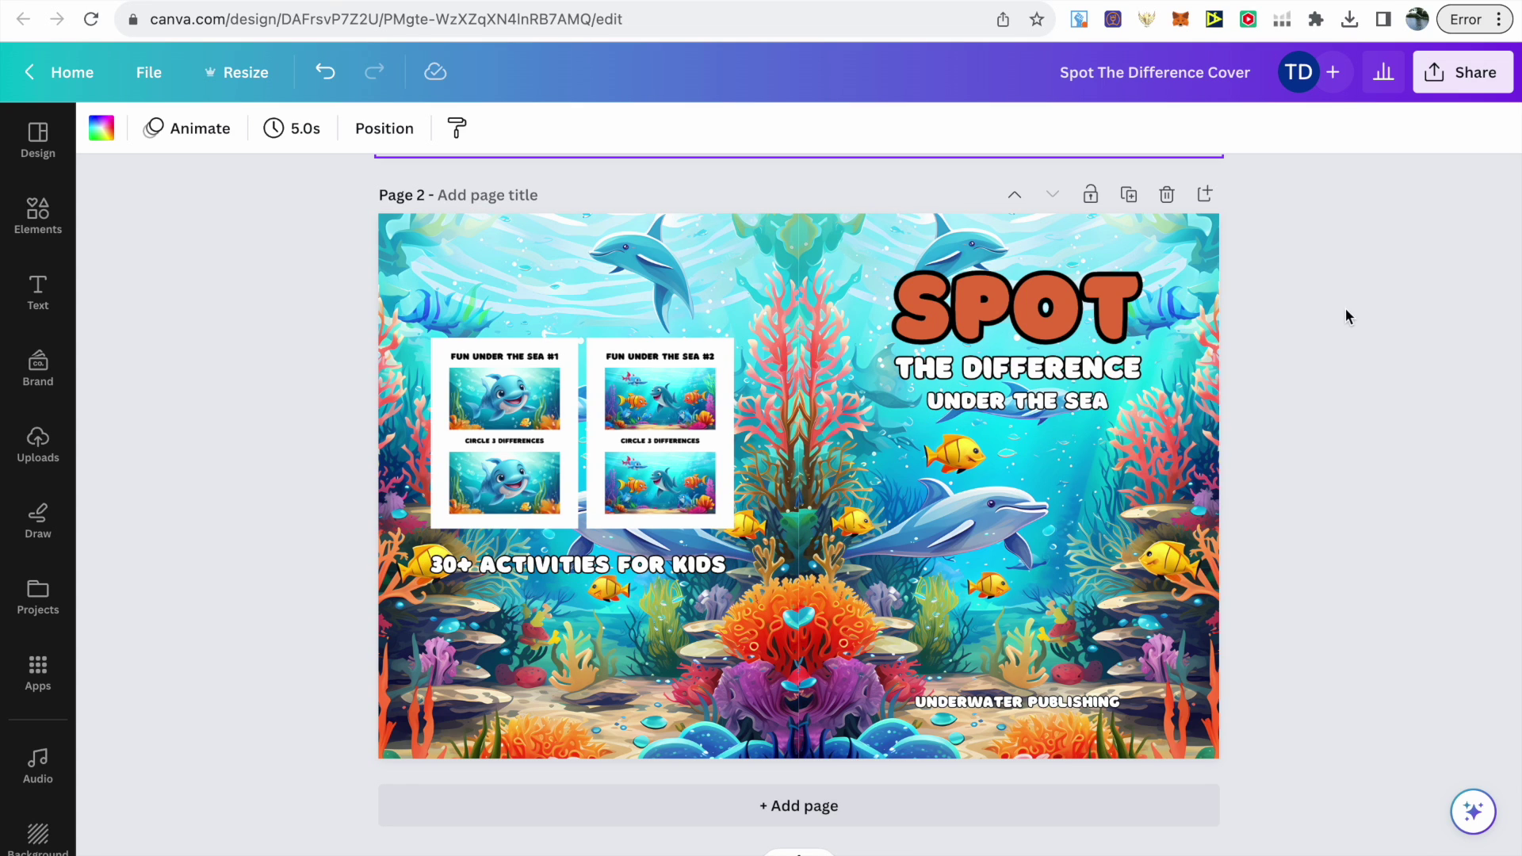
In the download settings, limit the pages to Page 2 only, the cover.
{"action": "left_click", "coordinate": [1463, 89]}
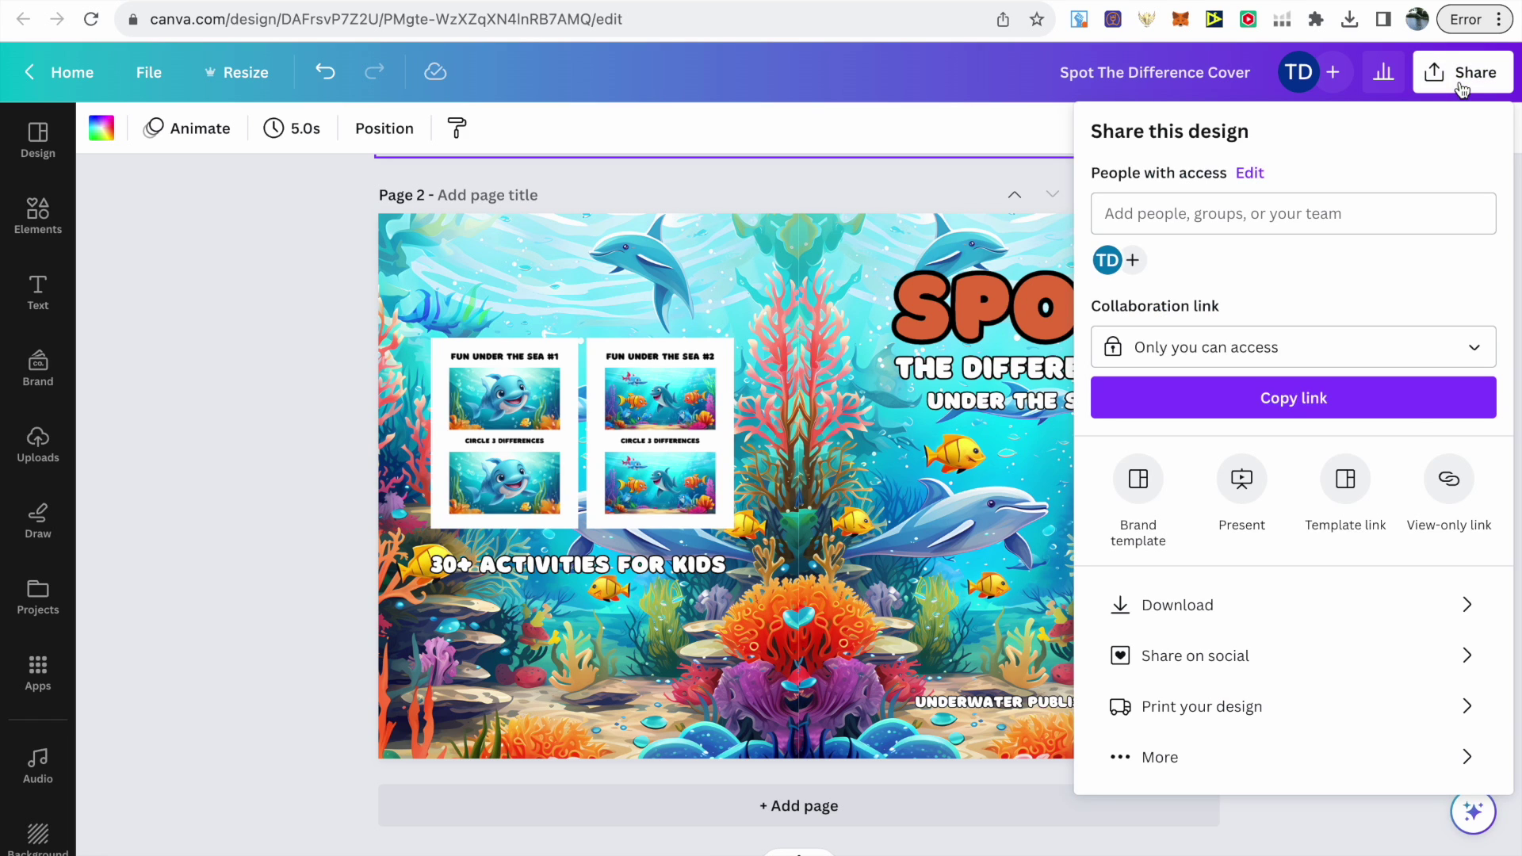
{"action": "left_click", "coordinate": [1264, 599]}
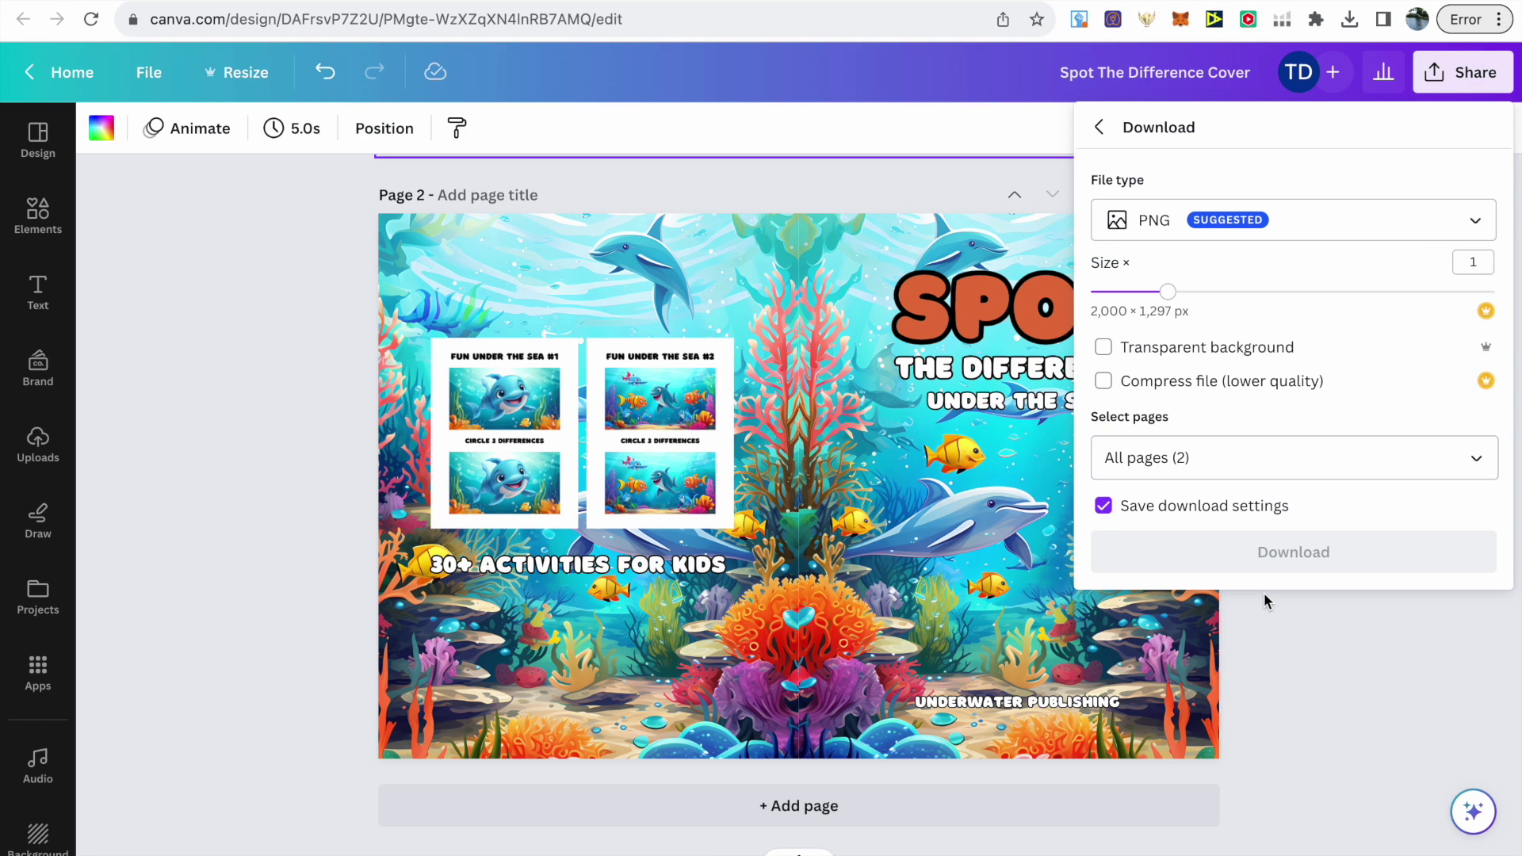
{"action": "left_click", "coordinate": [1469, 468]}
{"action": "left_click", "coordinate": [1475, 519]}
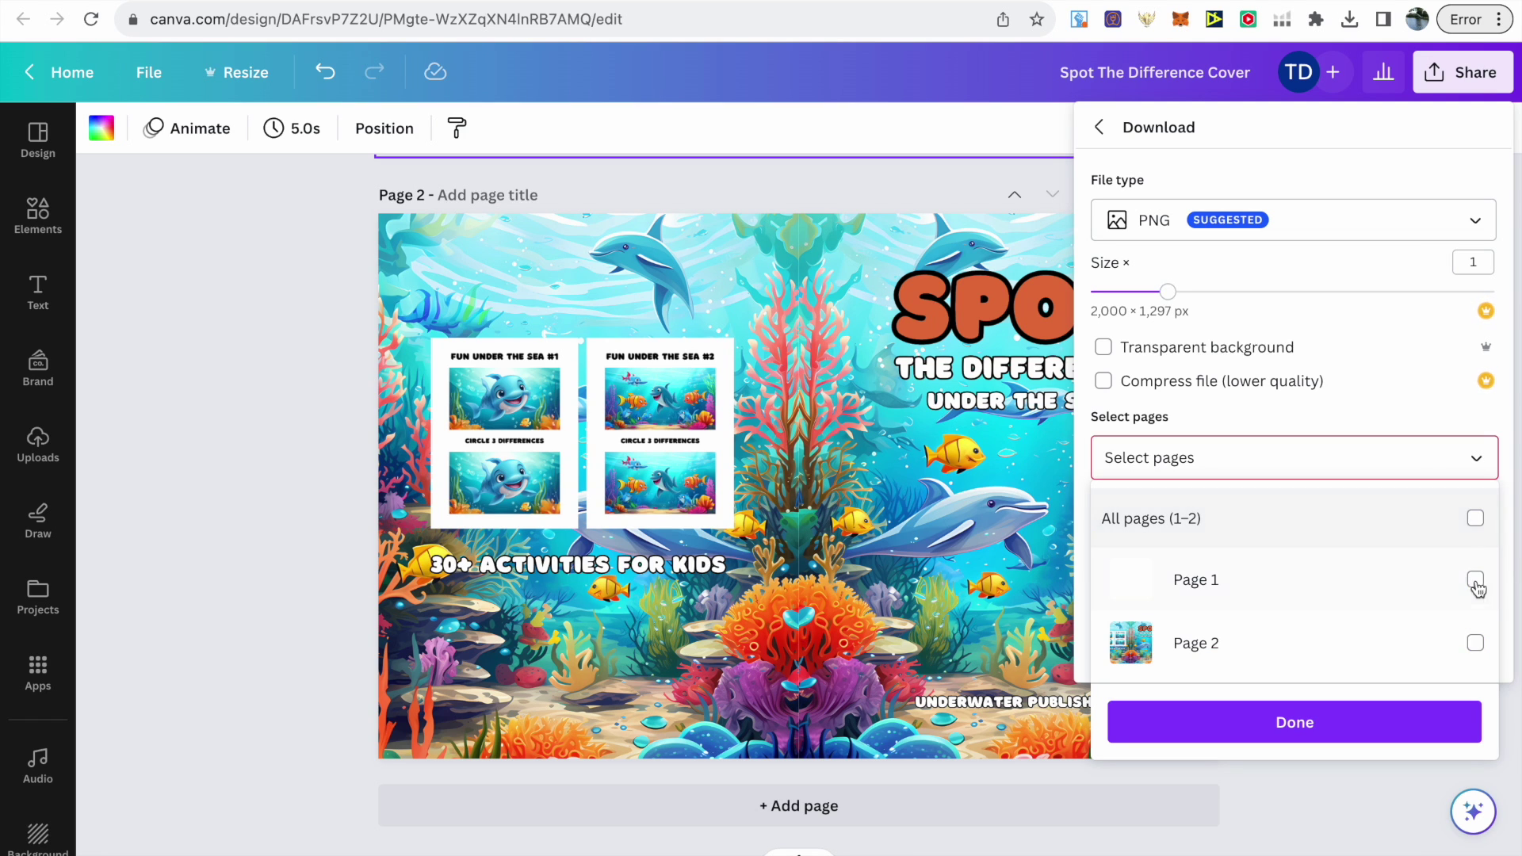
{"action": "left_click", "coordinate": [1476, 643]}
{"action": "left_click", "coordinate": [1397, 723]}
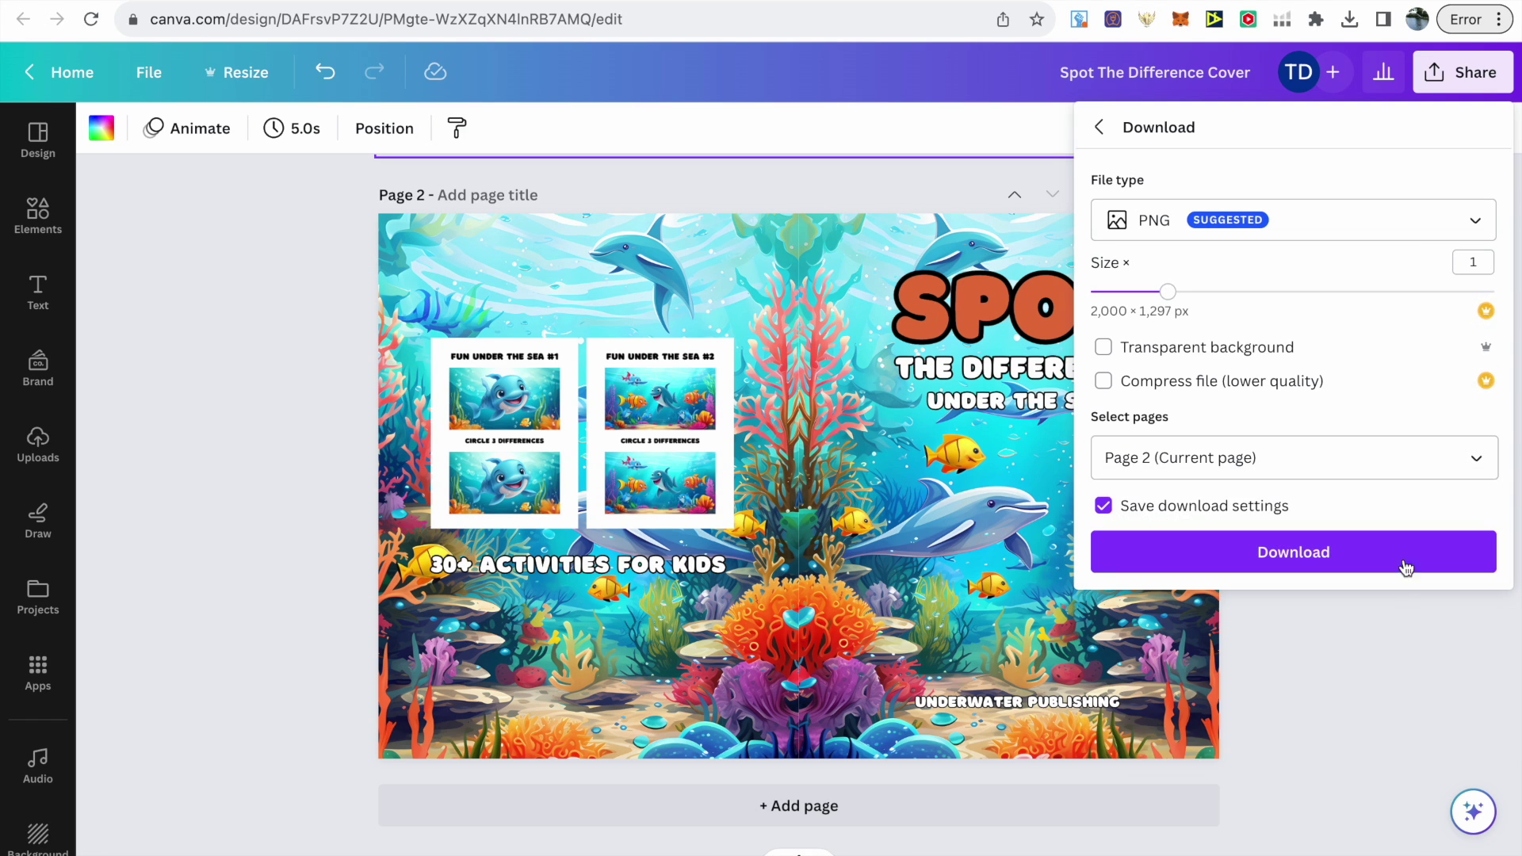
Set the file type to PDF Print with the CMYK colour profile.
{"action": "left_click", "coordinate": [1385, 235]}
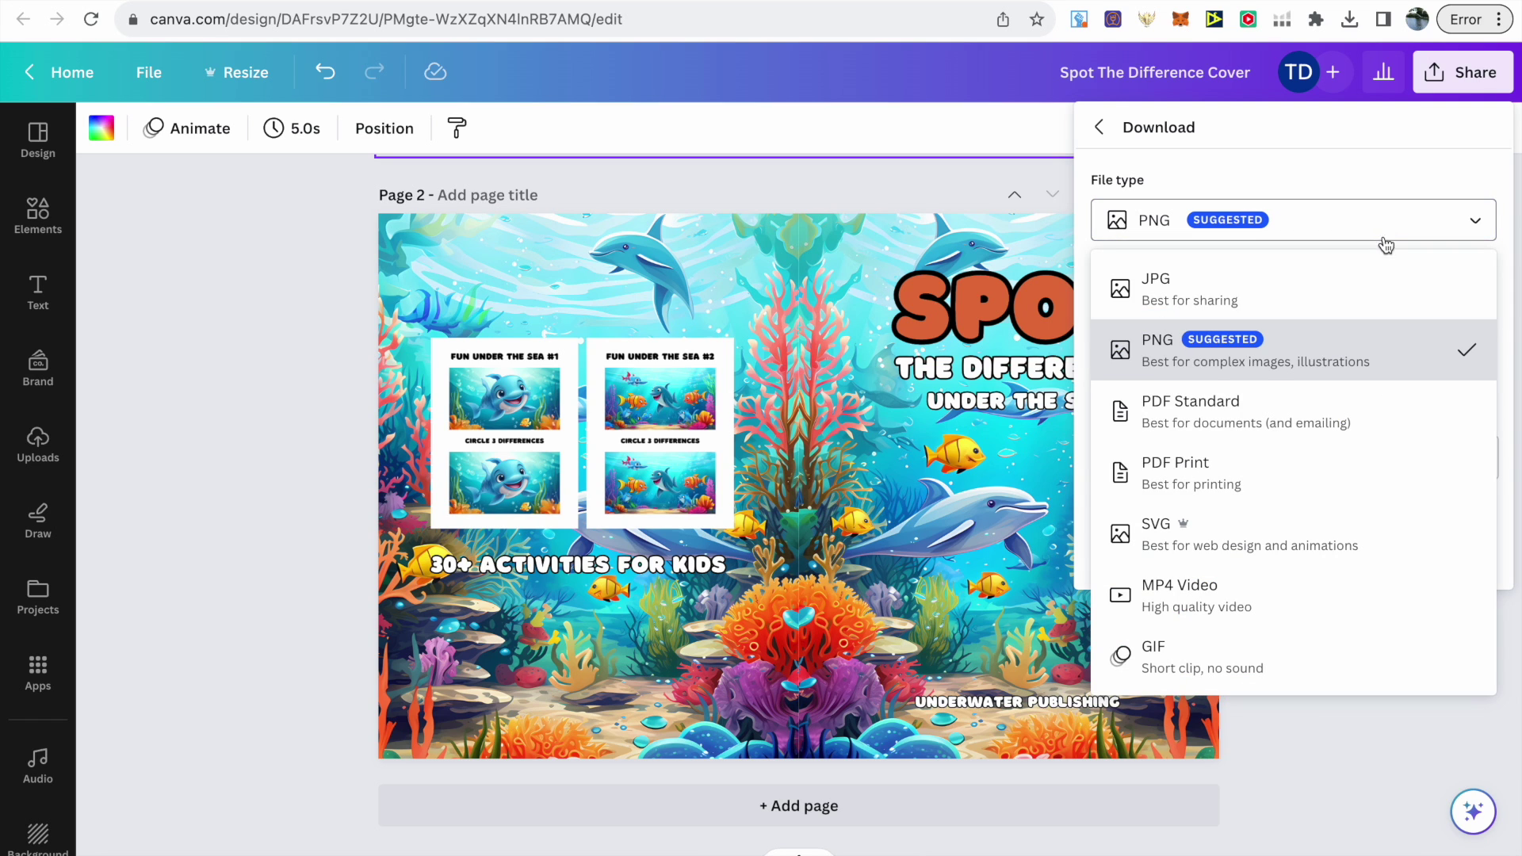
{"action": "left_click", "coordinate": [1295, 475]}
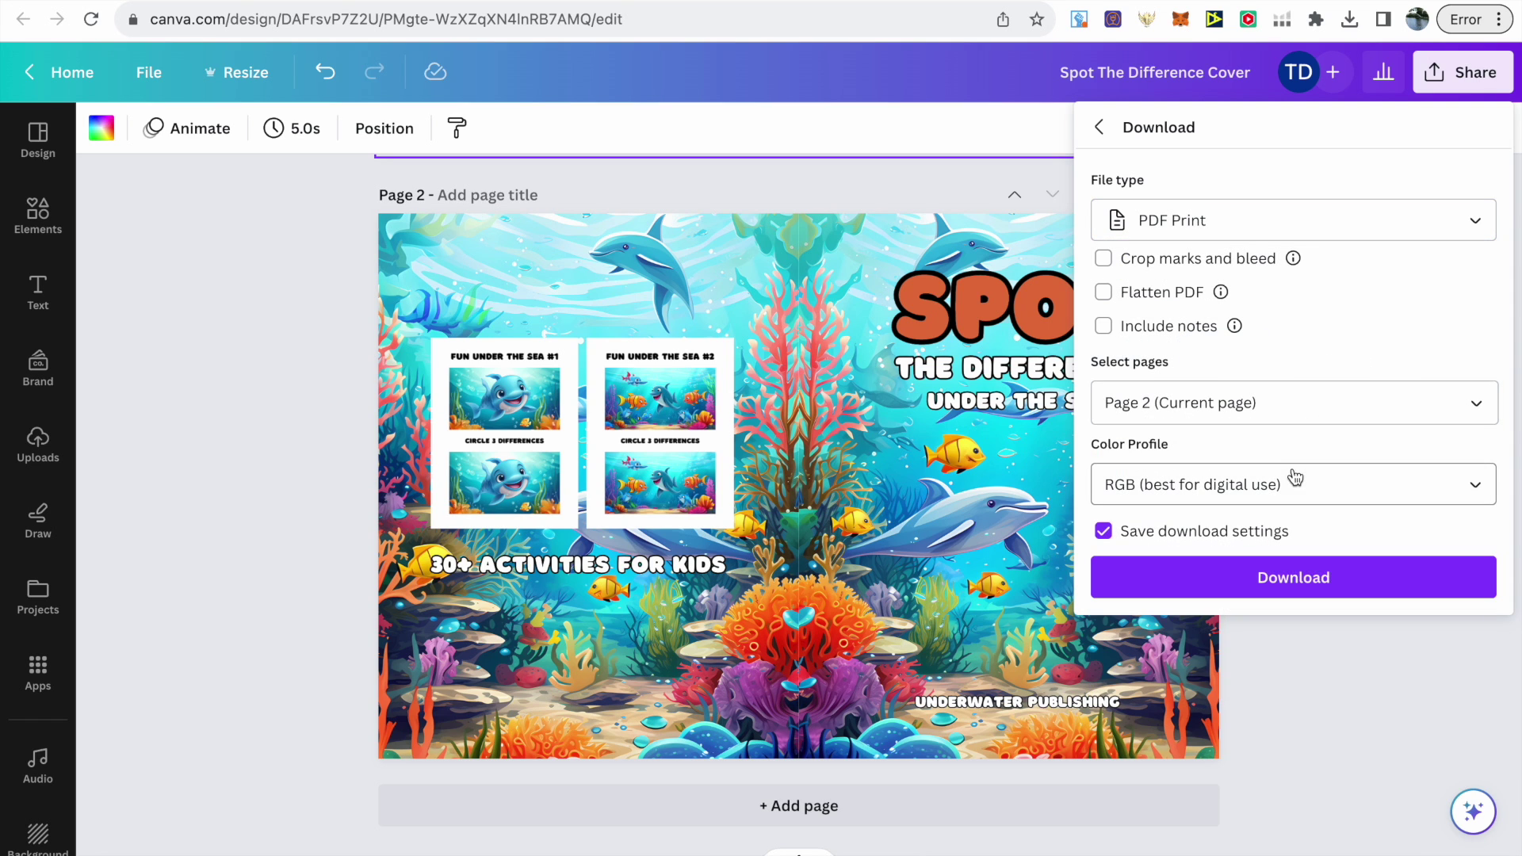
{"action": "left_click", "coordinate": [1361, 497]}
{"action": "left_click", "coordinate": [1335, 584]}
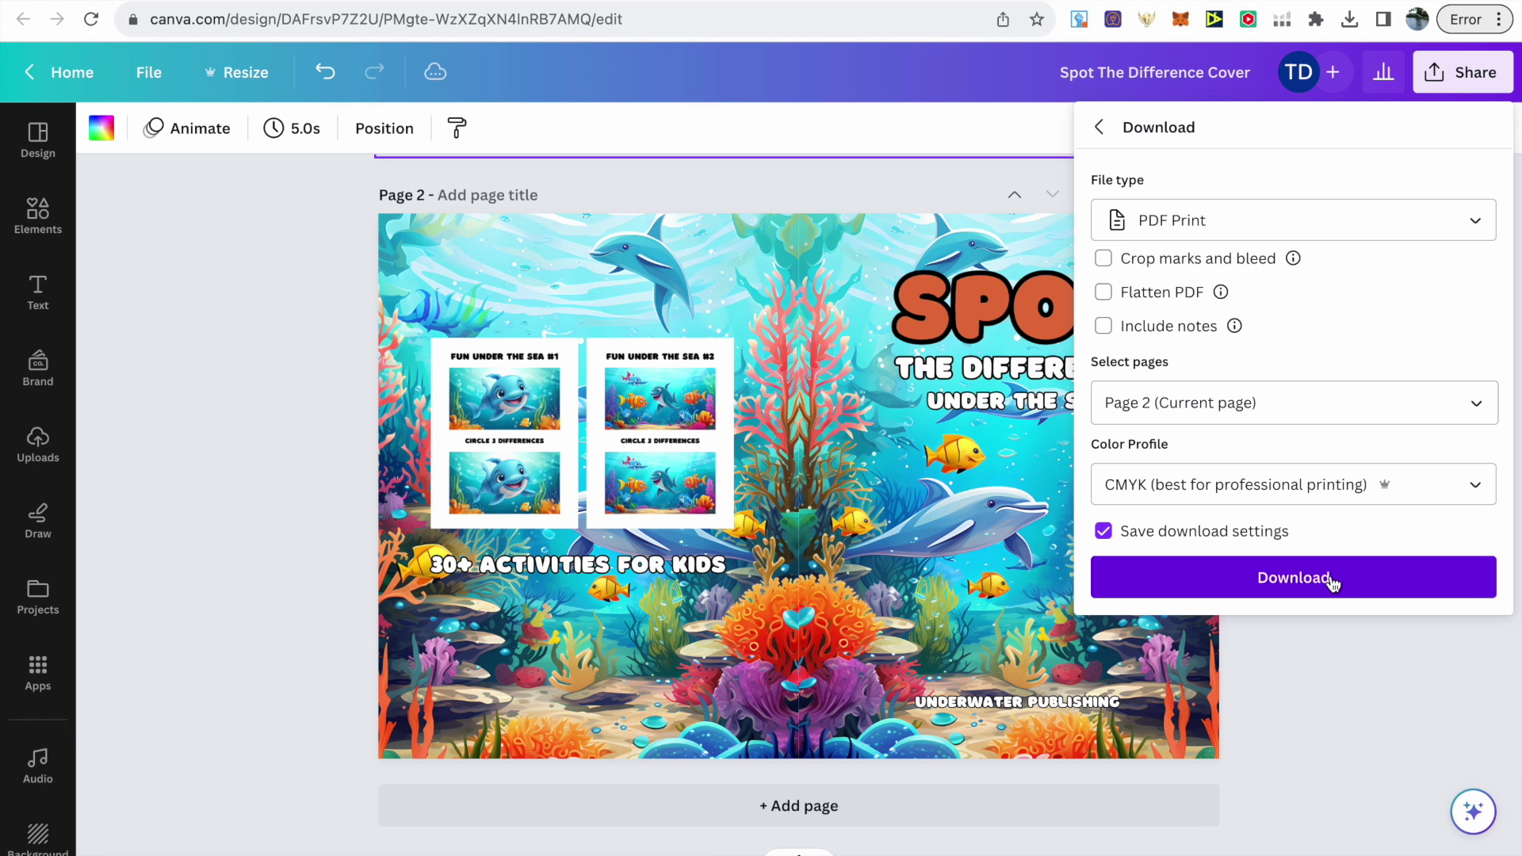